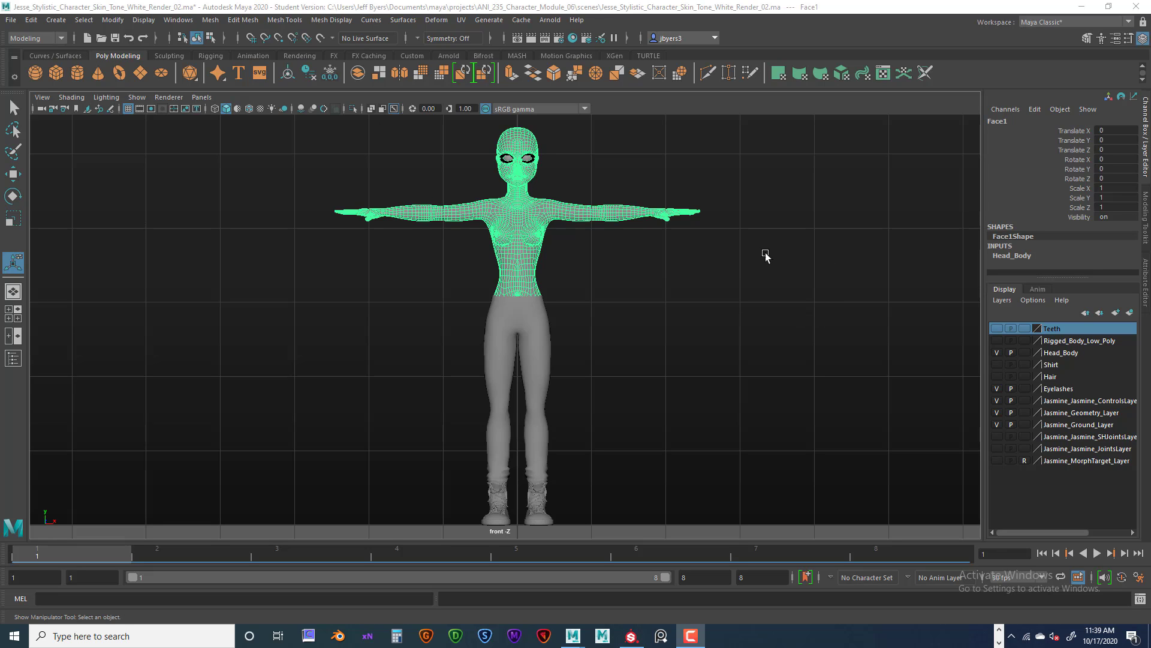
Examine the character in the perspective and front views, and look through the perspective camera's settings
left_click(725, 225)
key("space")
key("space")
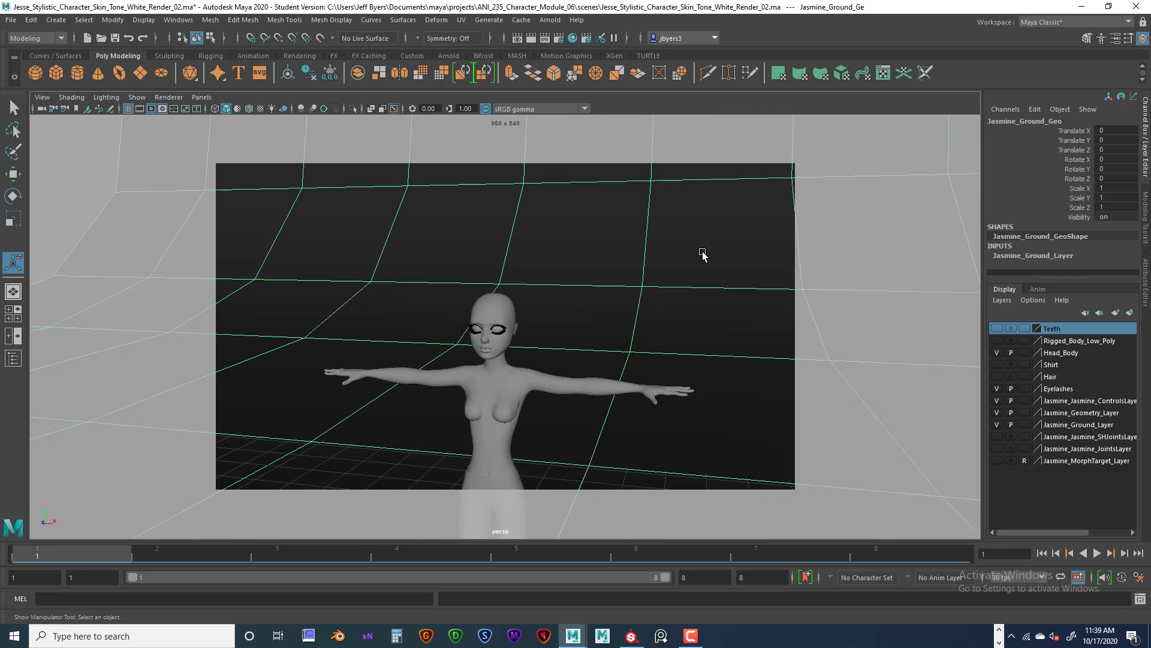
left_click(42, 96)
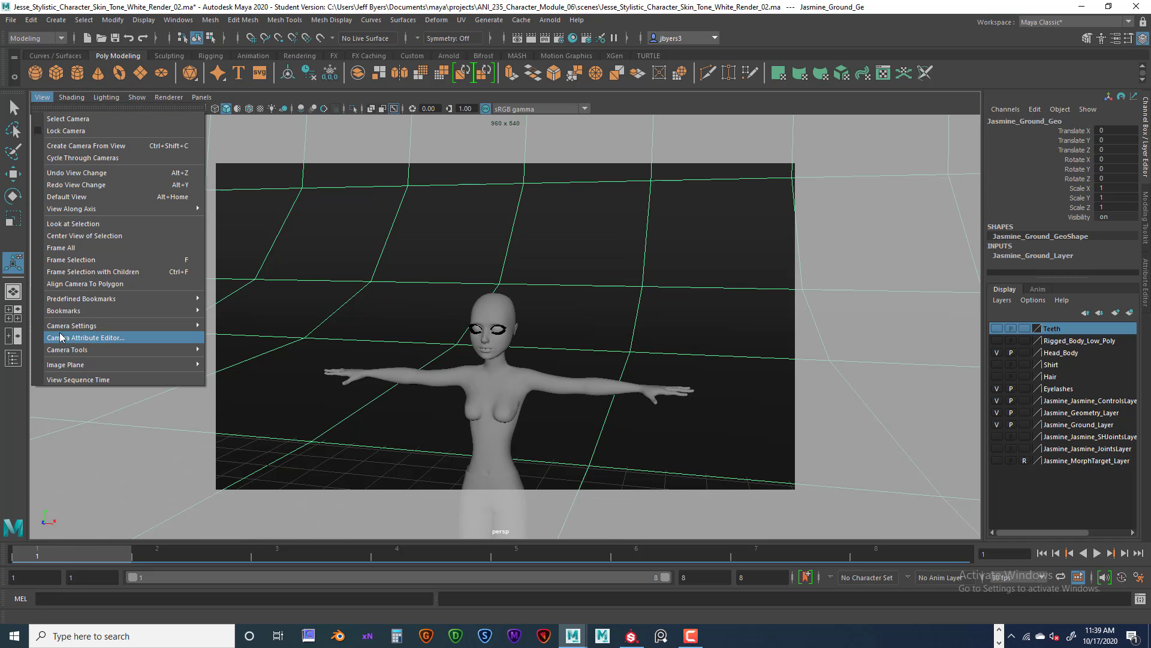
mouse_move(72, 312)
left_click(262, 394)
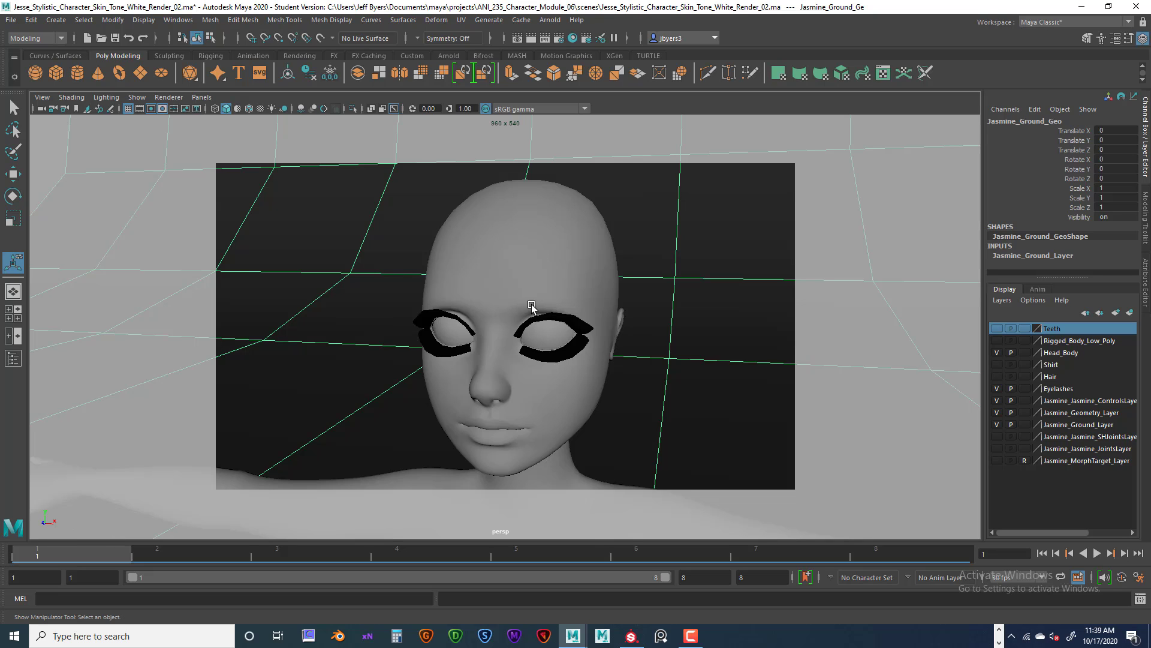
key("space")
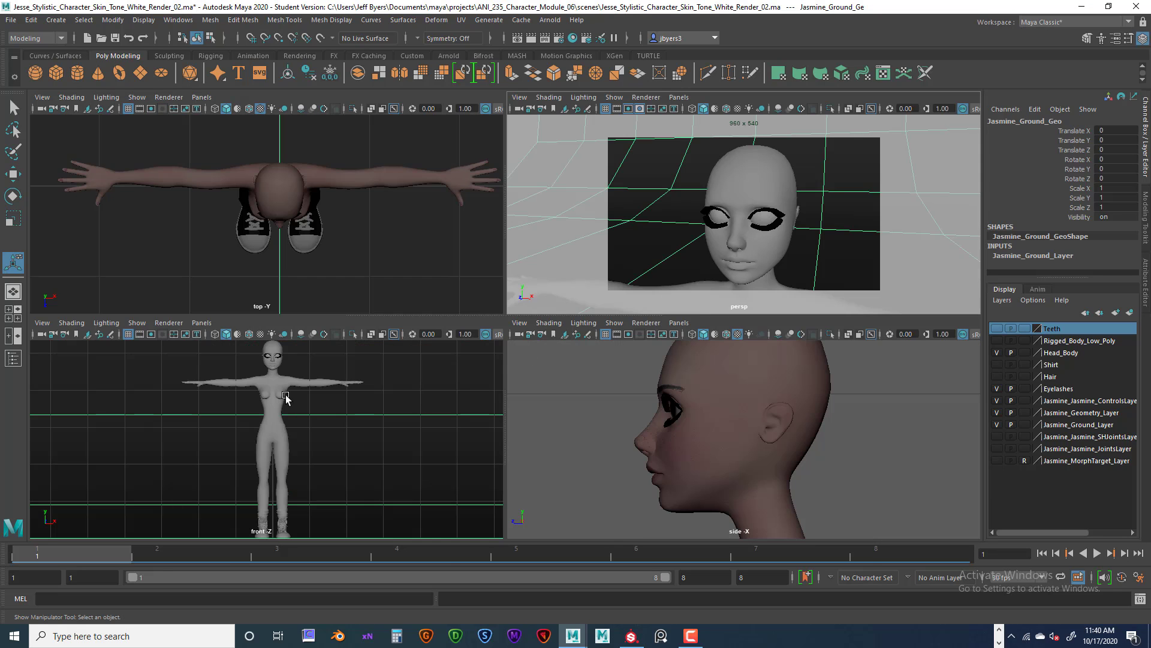
key("space")
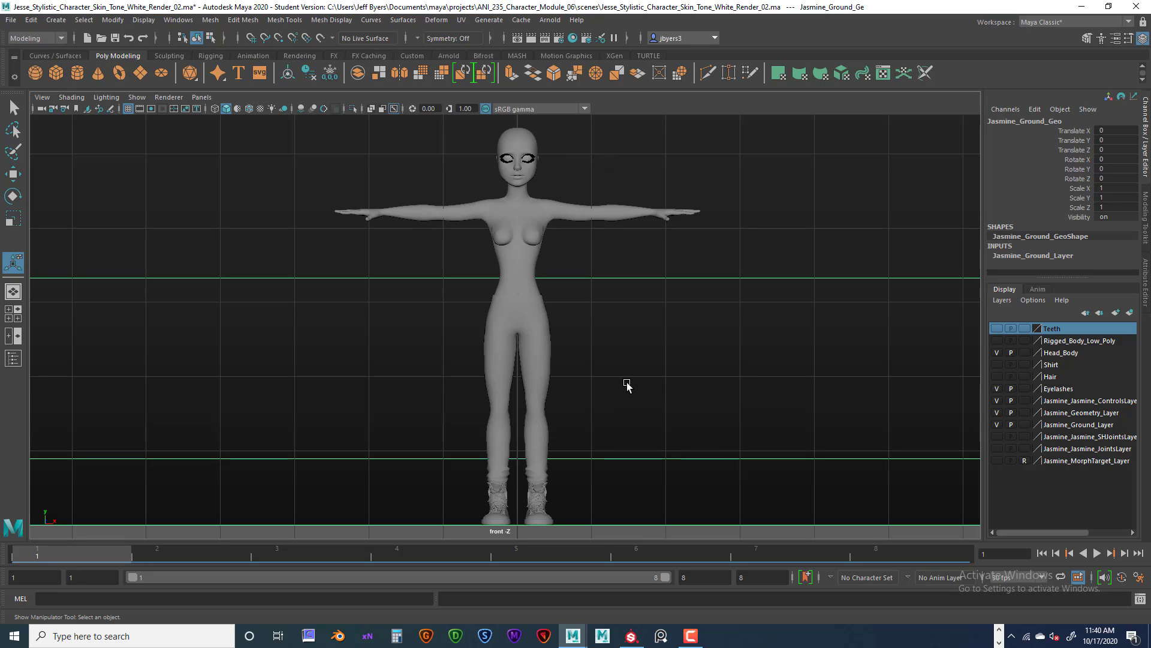
scroll(619, 395, "down", 1)
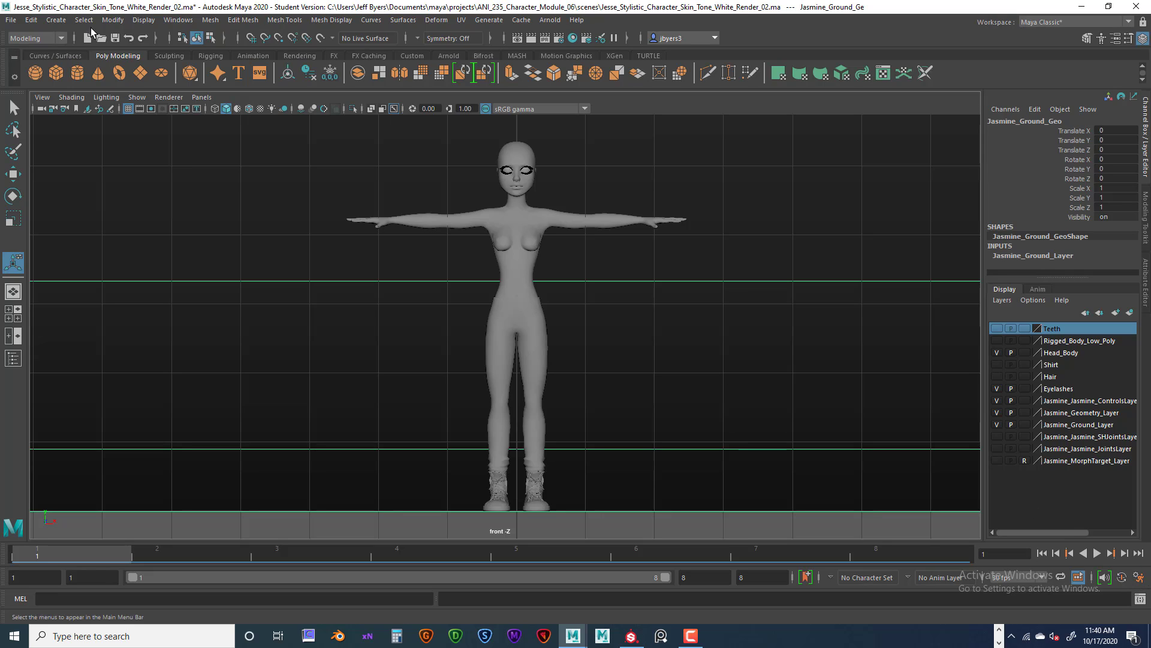
Choose foot as the linear working unit in the general application preferences and save them
left_click(177, 20)
mouse_move(240, 133)
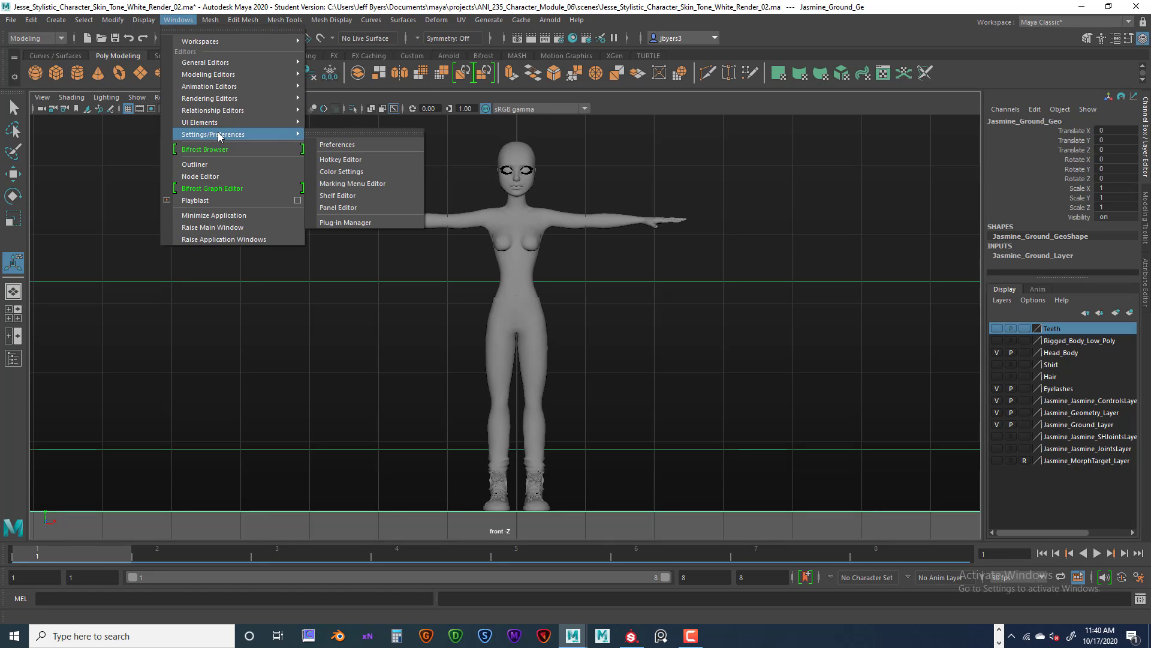
left_click(354, 145)
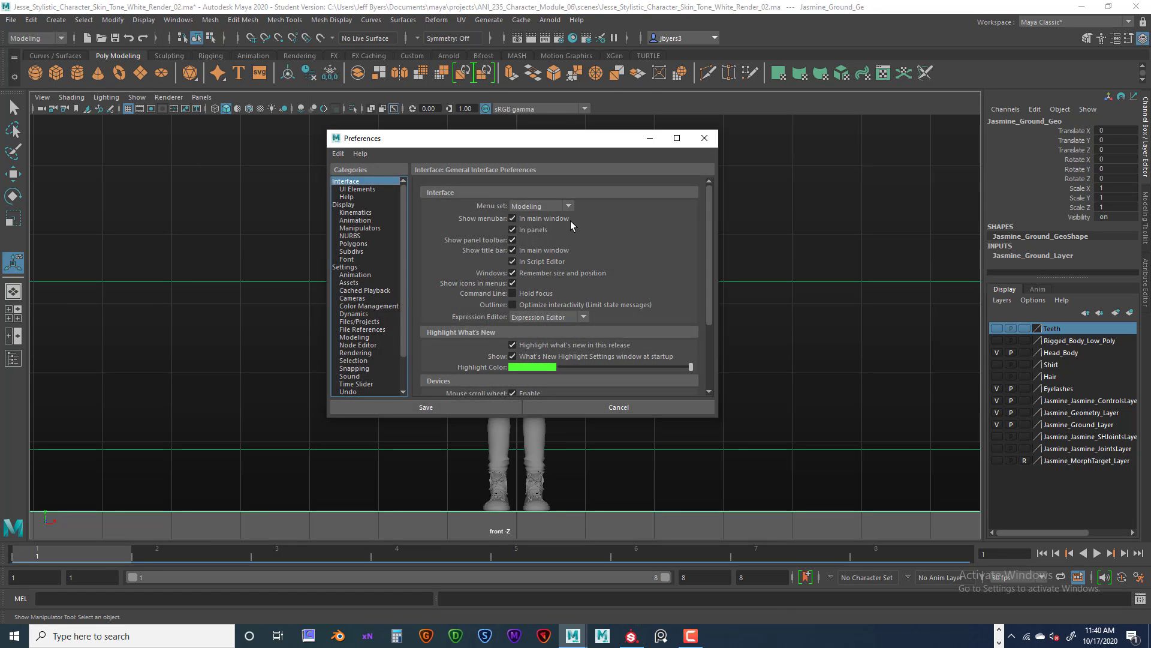
left_click(354, 266)
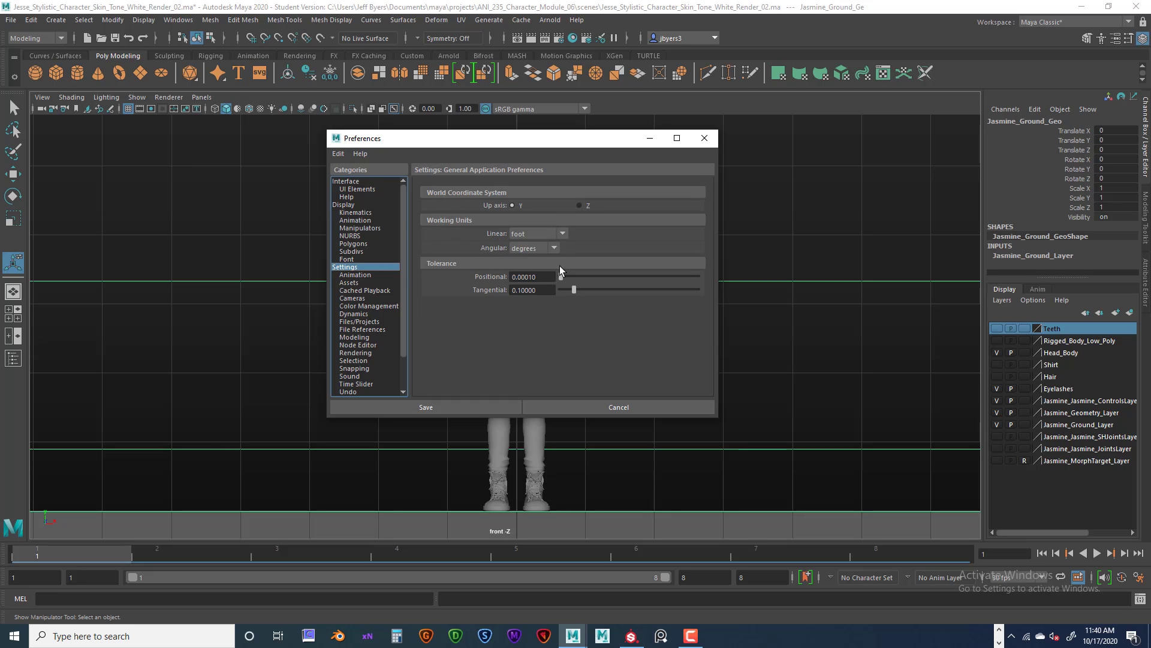
left_click(563, 234)
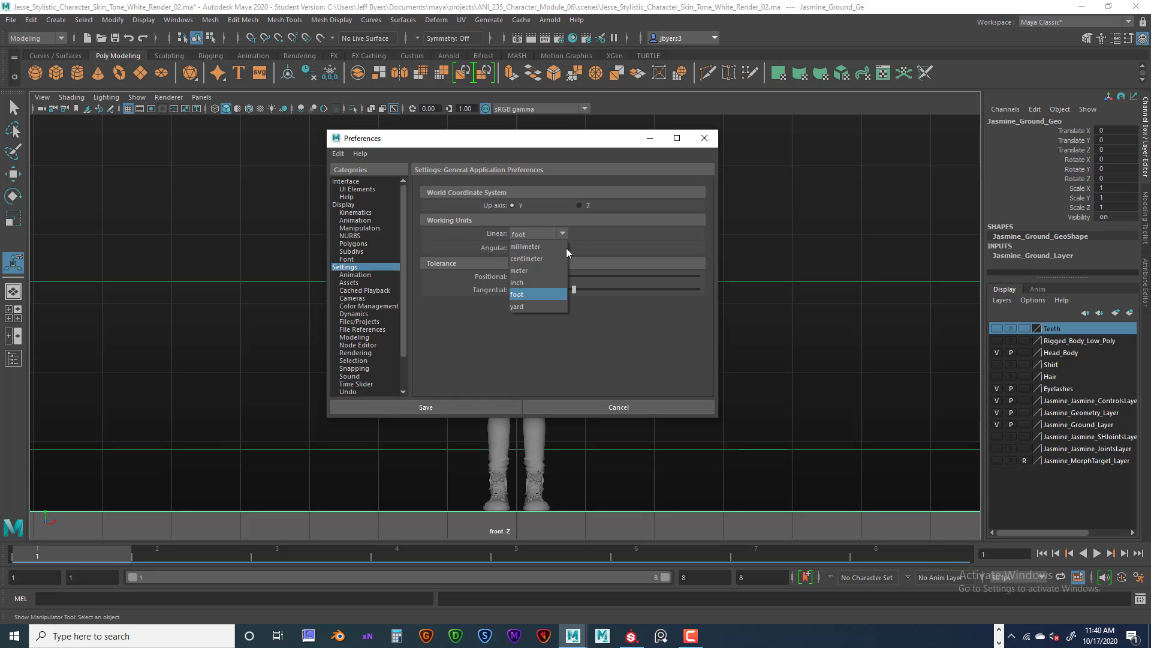
left_click(541, 234)
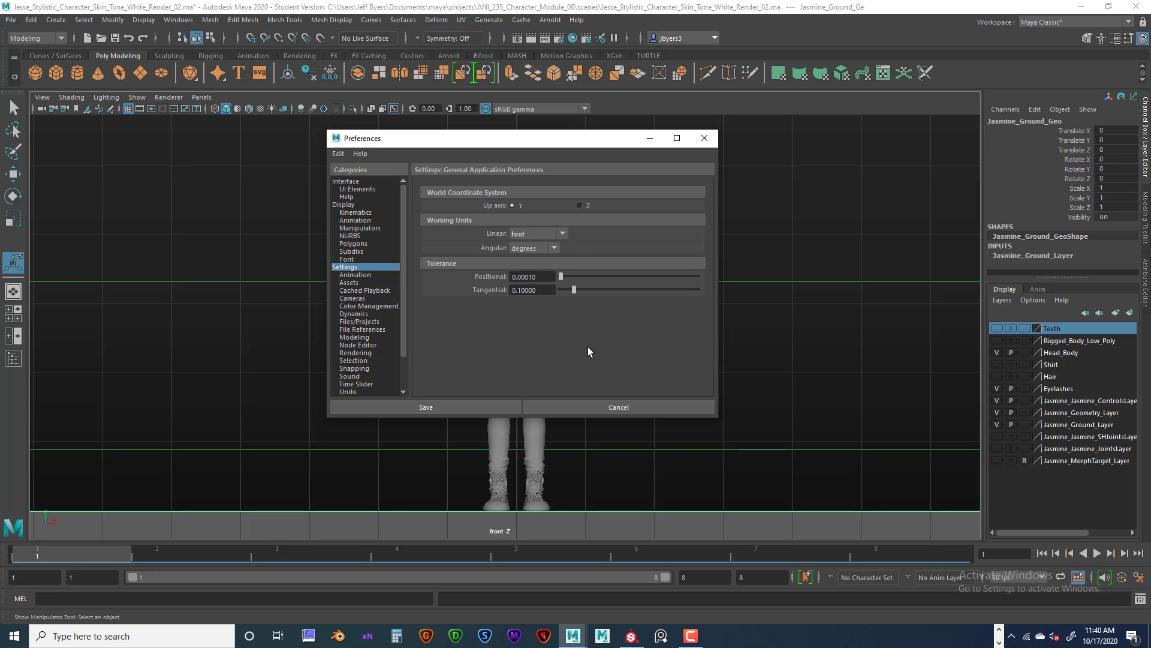
left_click(469, 404)
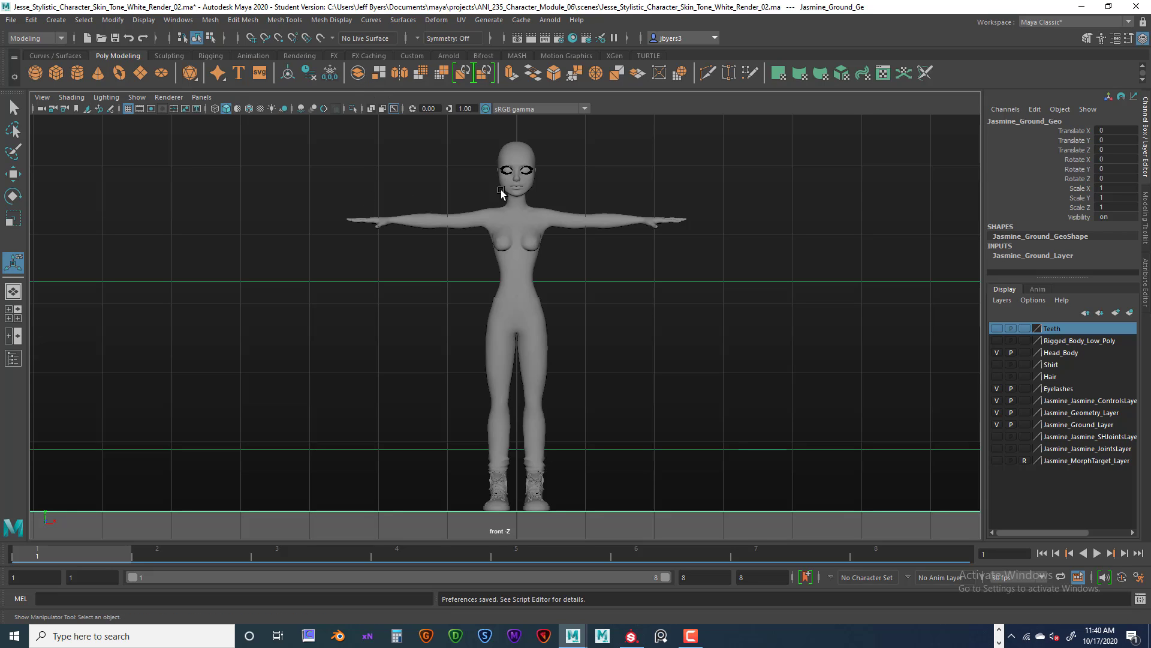
Examine the character's height against the grid in the front view
key("space")
left_click(163, 185)
scroll(689, 220, "down", 3)
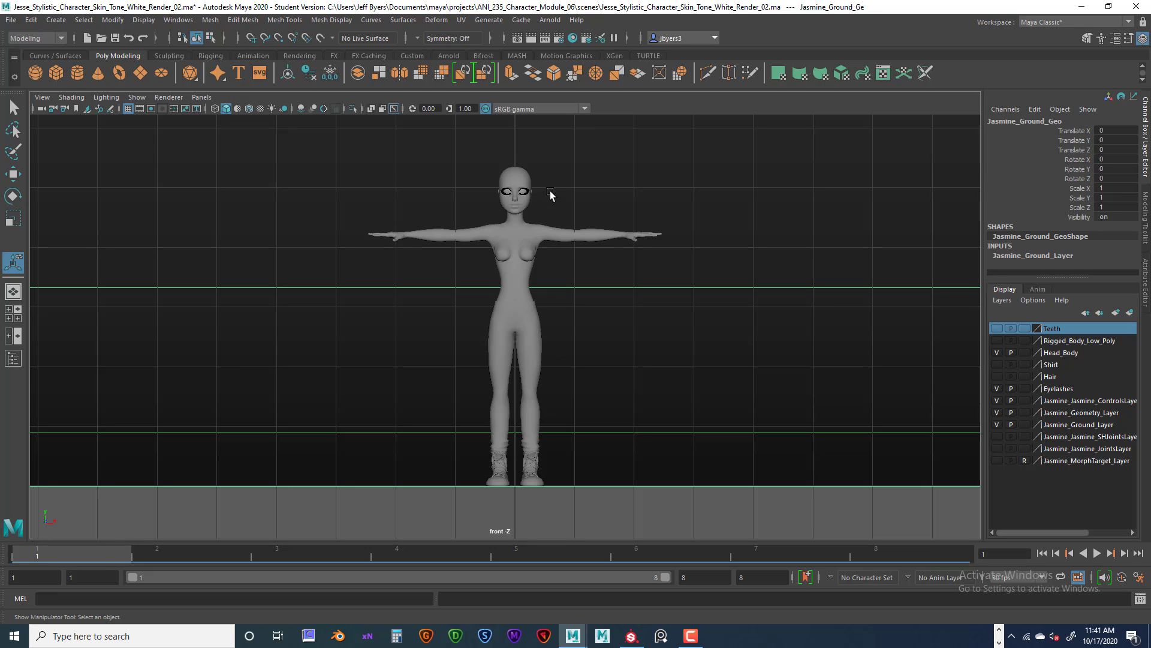
scroll(553, 174, "up", 4)
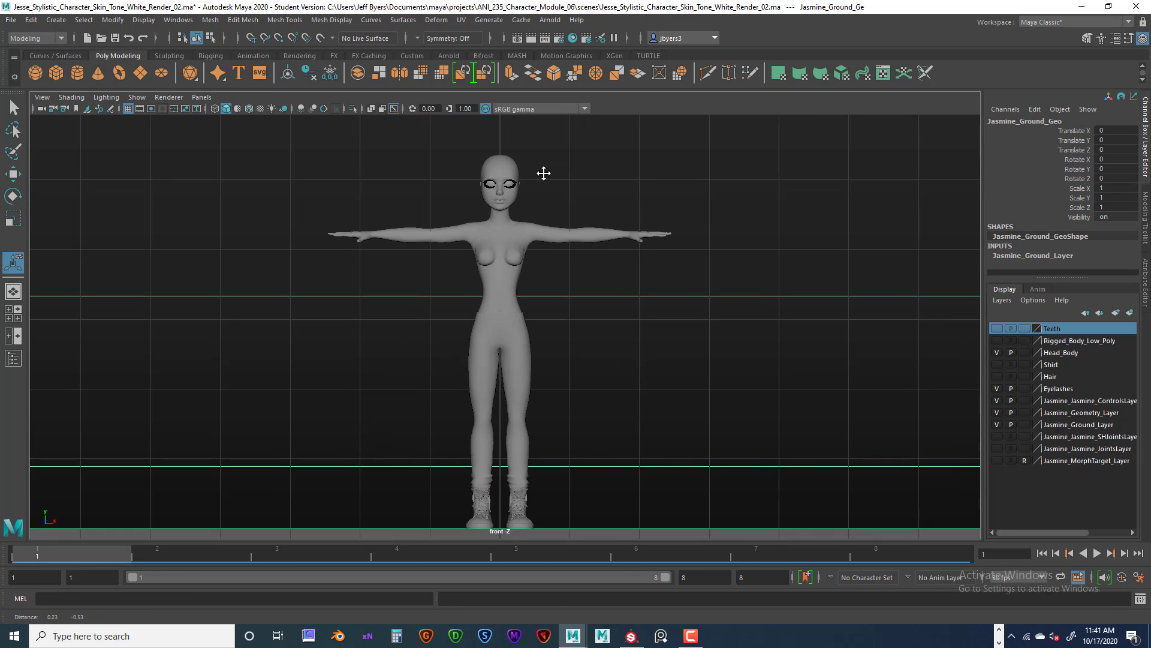
middle_click_drag(544, 173, 569, 213, "alt")
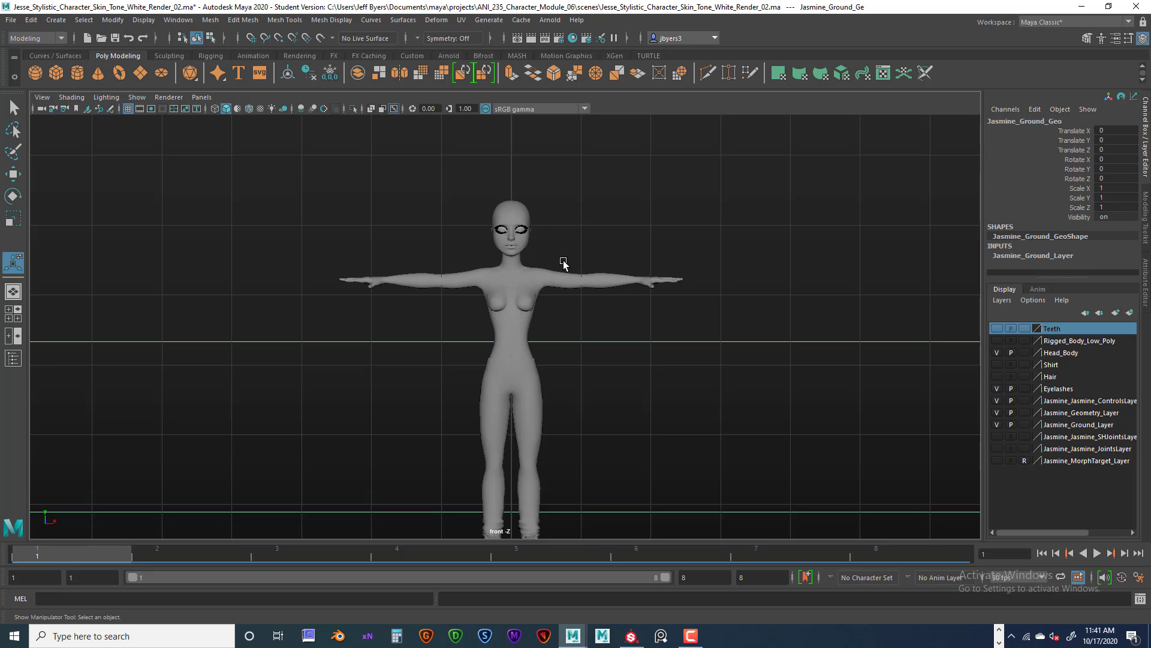
scroll(591, 252, "down", 1)
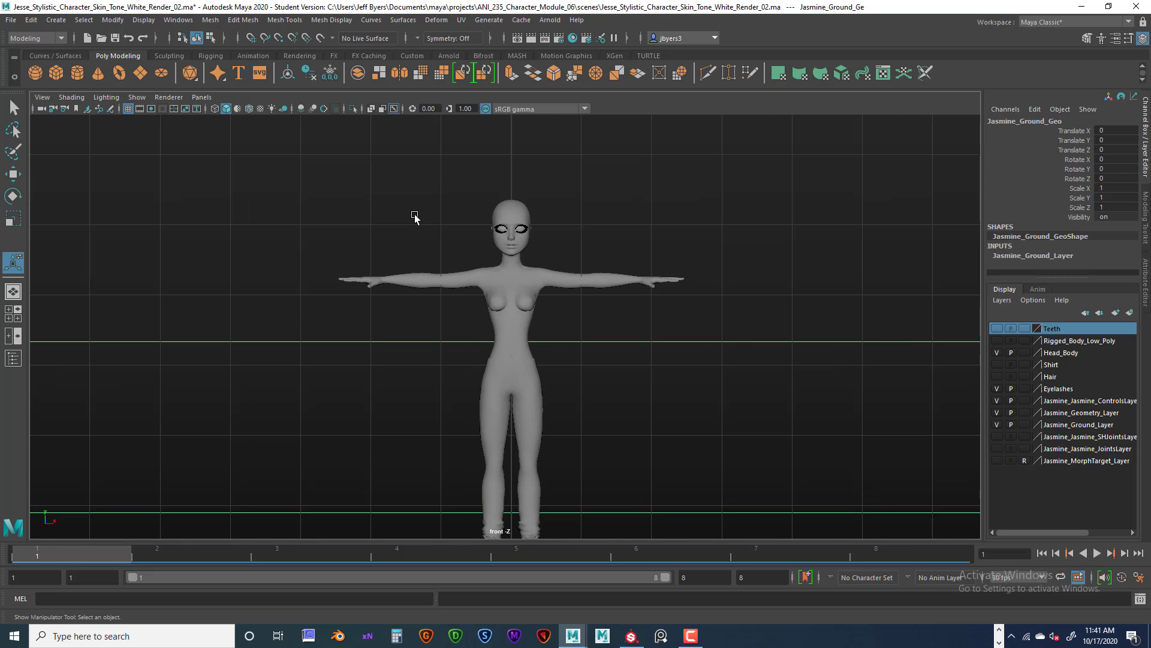
Select the head and body mesh in the perspective view and look up the Freeze Transformations command
key("space")
key("space")
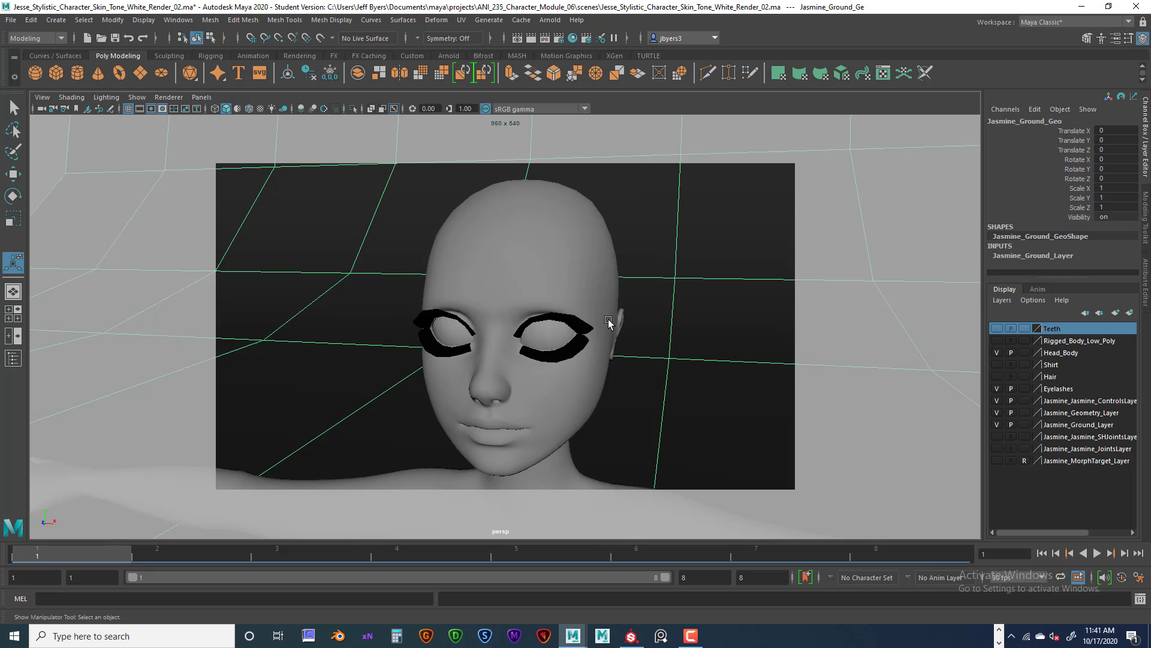
left_click(568, 282)
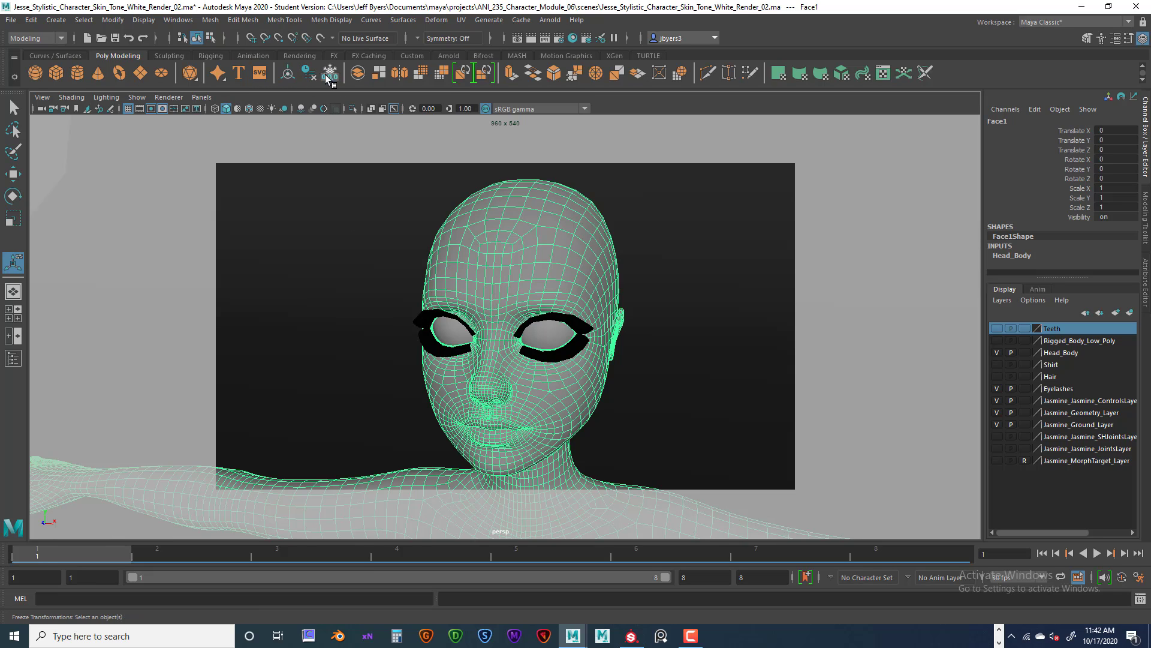
left_click(113, 19)
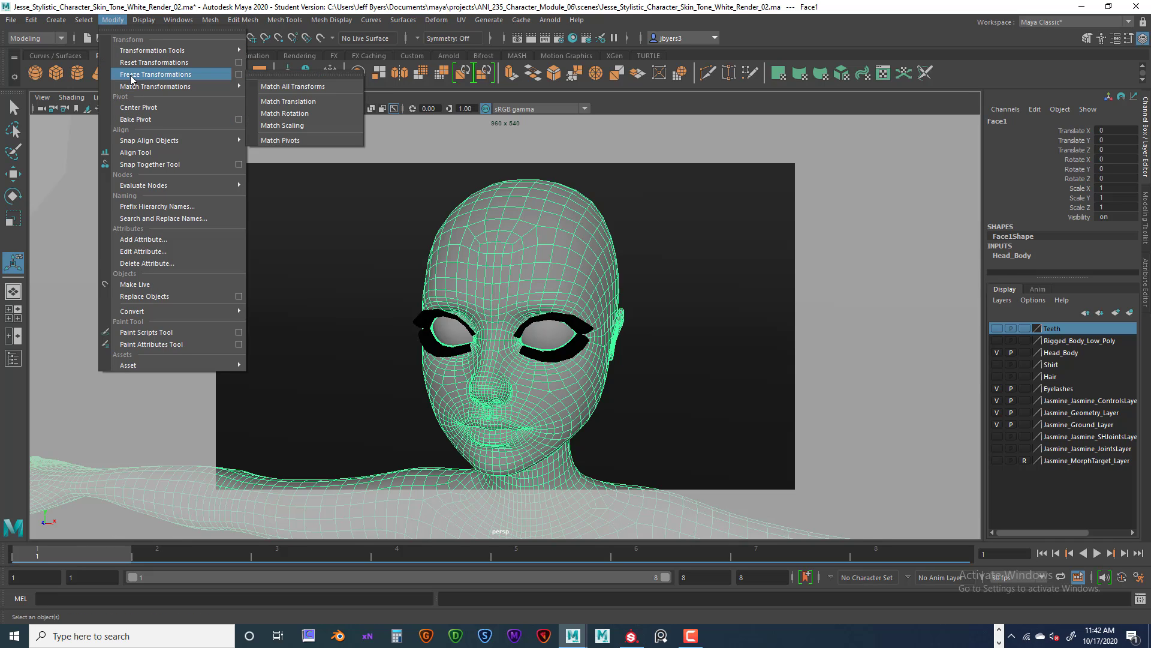
left_click(678, 108)
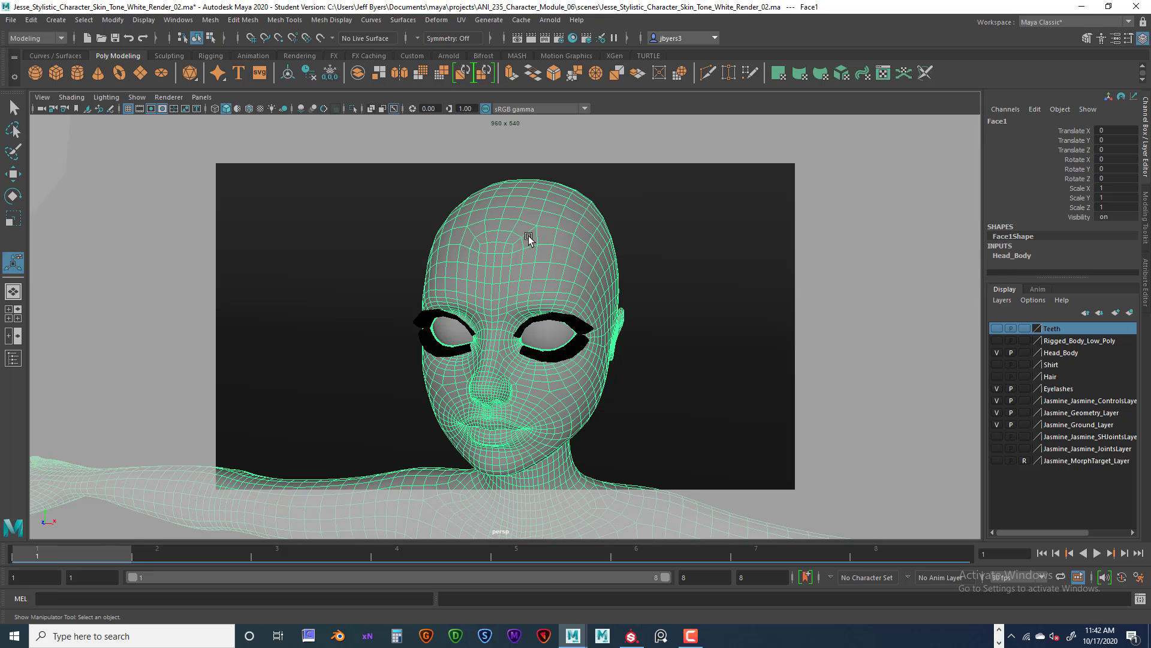
Open the UV Editor for the head and body mesh and place its window beside the UV Toolkit
left_click(461, 20)
left_click(490, 41)
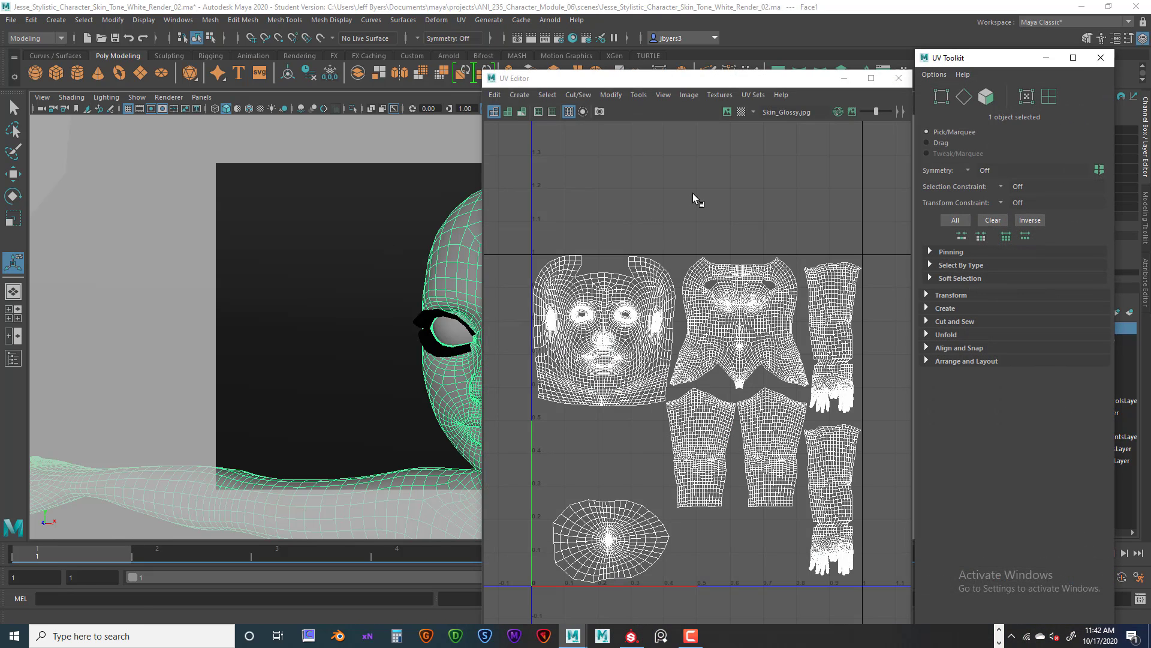
mouse_move(684, 84)
left_mouse_down()
mouse_move(623, 68)
mouse_move(672, 67)
left_mouse_up()
mouse_move(994, 63)
left_mouse_down()
mouse_move(1009, 66)
mouse_move(997, 66)
left_mouse_up()
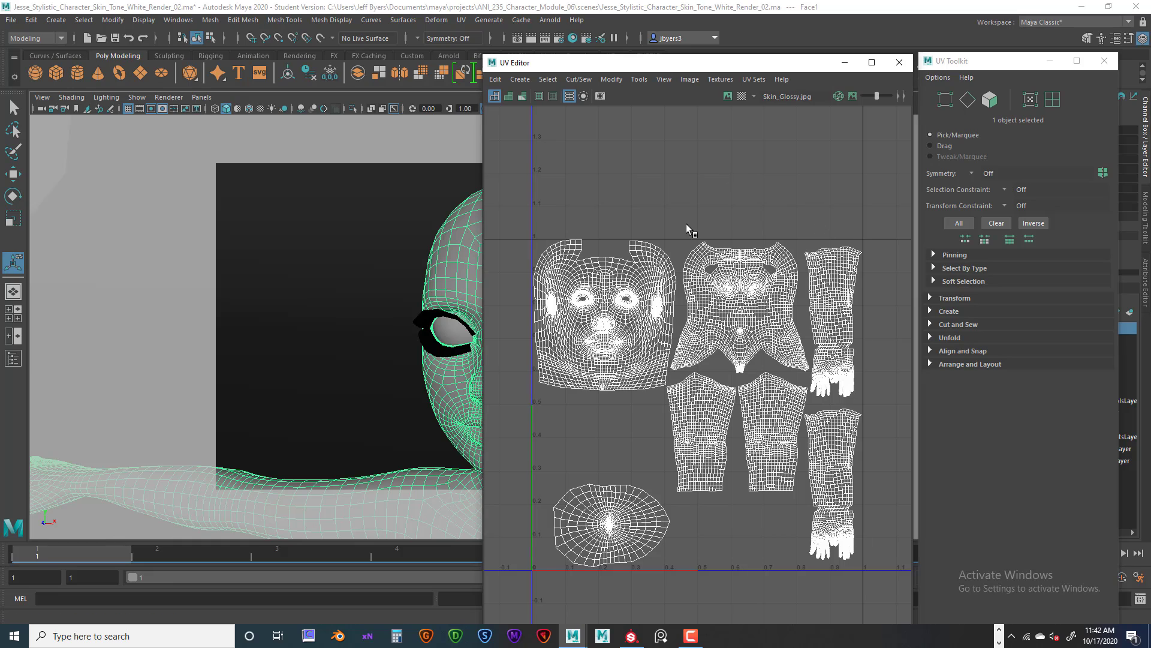
mouse_move(658, 68)
left_mouse_down()
mouse_move(641, 68)
mouse_move(656, 67)
left_mouse_up()
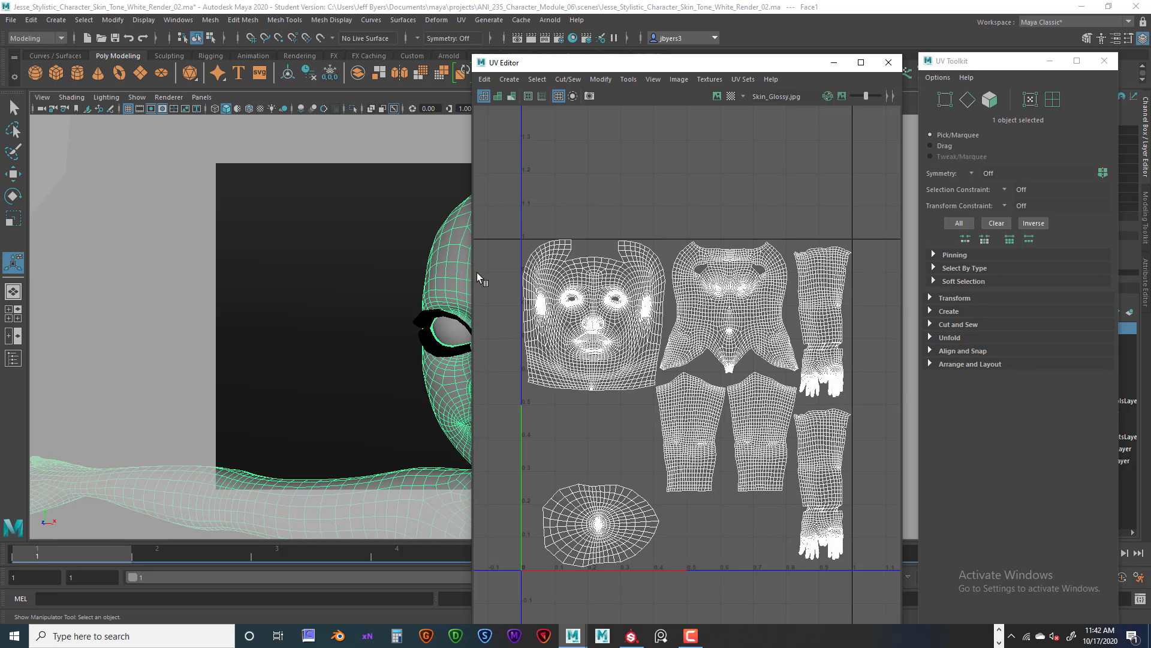
mouse_move(691, 67)
left_mouse_down()
mouse_move(674, 68)
mouse_move(699, 67)
left_mouse_up()
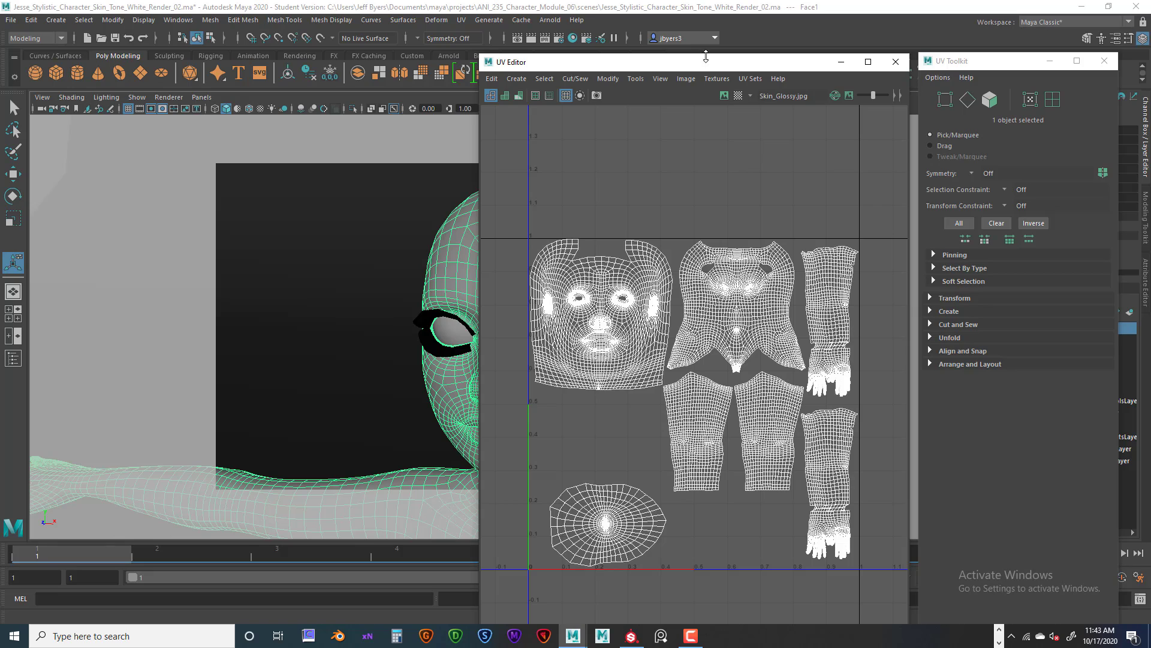
mouse_move(705, 64)
left_mouse_down()
mouse_move(694, 65)
mouse_move(708, 63)
left_mouse_up()
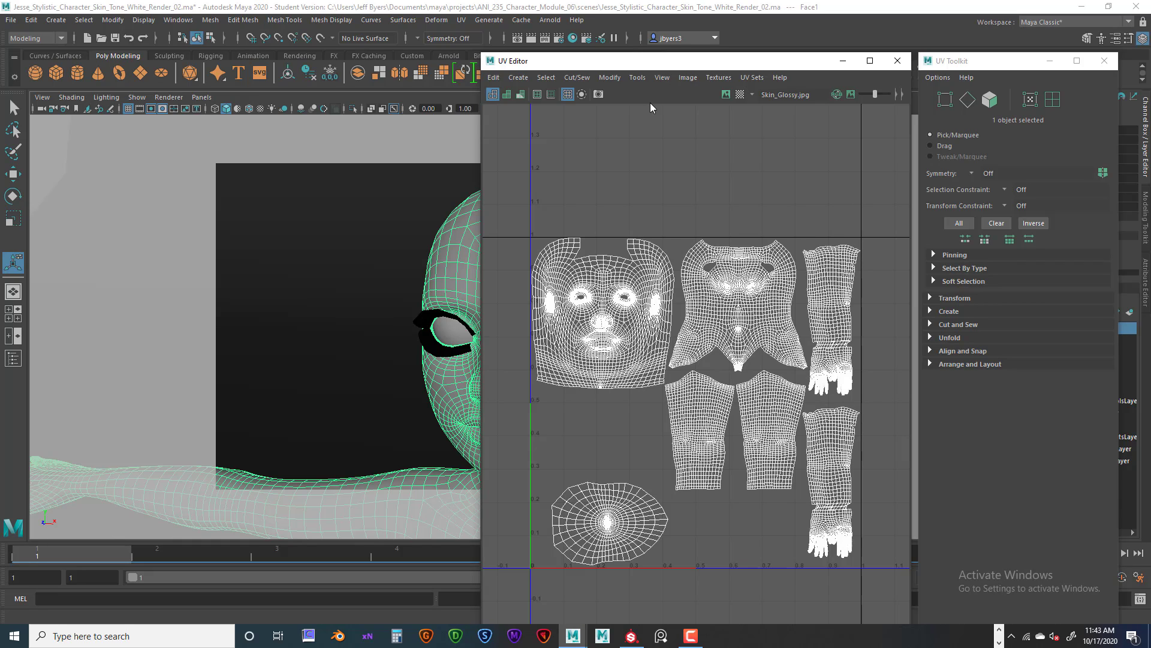
left_click_drag(653, 68, 696, 62)
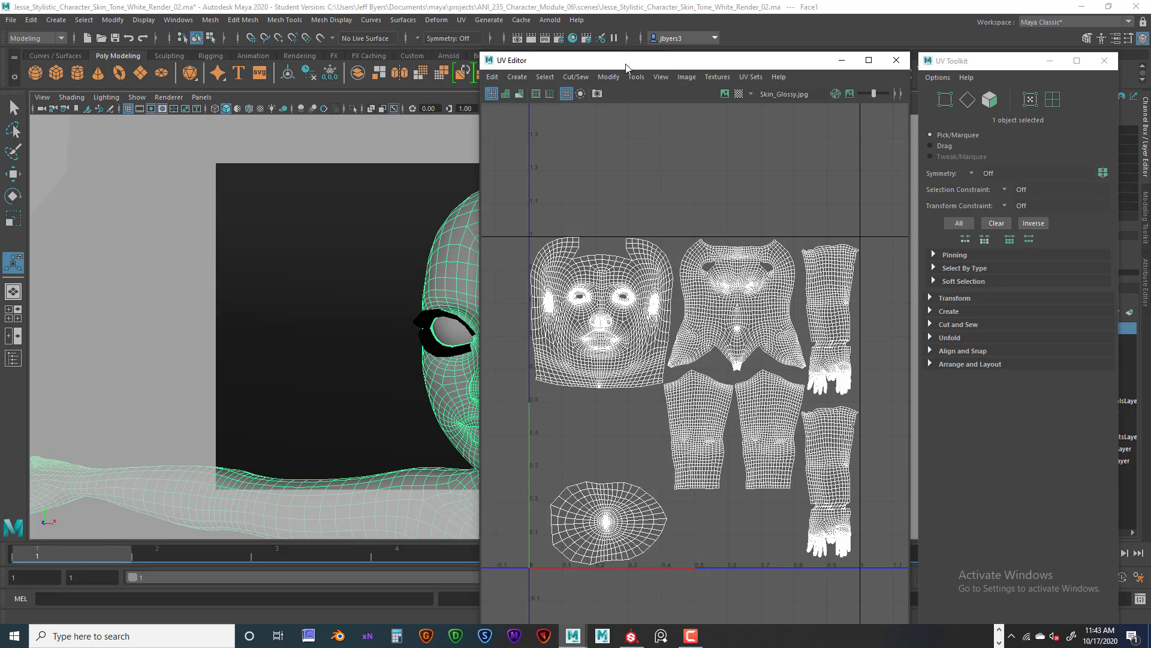
left_click_drag(627, 66, 627, 69)
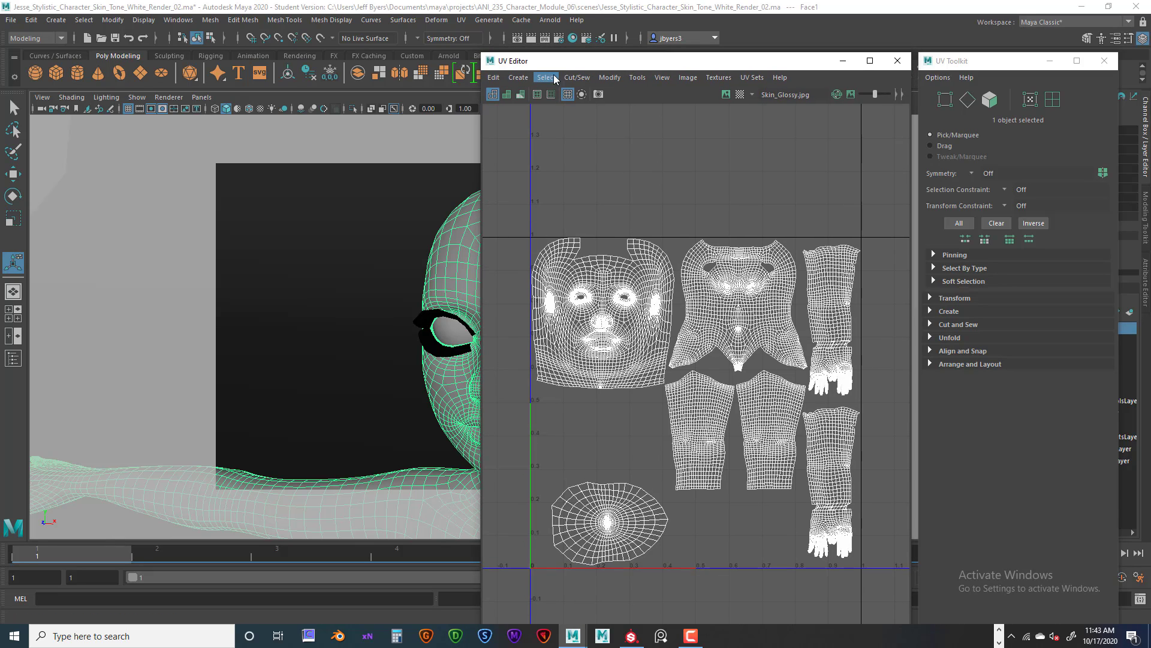
Open the UV Snapshot options and set the image size to 4096 by 4096 px
left_click(600, 94)
left_click_drag(707, 196, 694, 134)
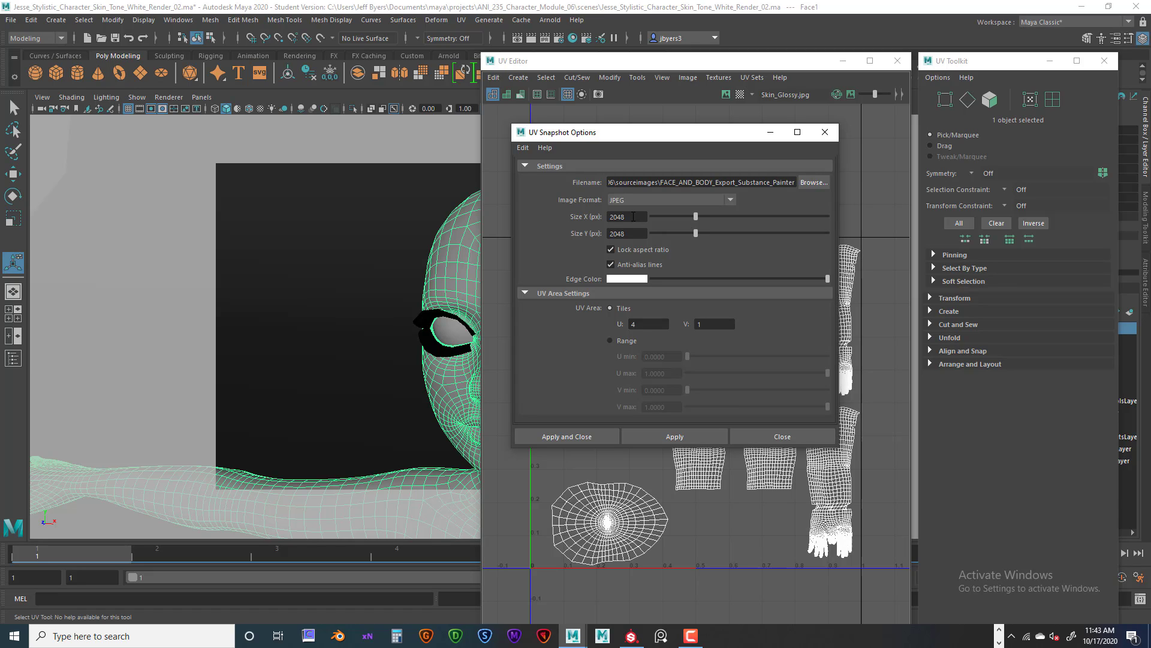
left_click_drag(633, 217, 593, 213)
type("4096")
left_click_drag(639, 217, 611, 219)
key("Tab")
left_click(636, 218)
Set the snapshot's UV area to 1 tile in U
left_click_drag(667, 325, 621, 324)
type("1")
key("Tab")
left_click(638, 325)
Arrange the UV Editor and the UV Snapshot options side by side so both are readable
left_click_drag(554, 63, 647, 63)
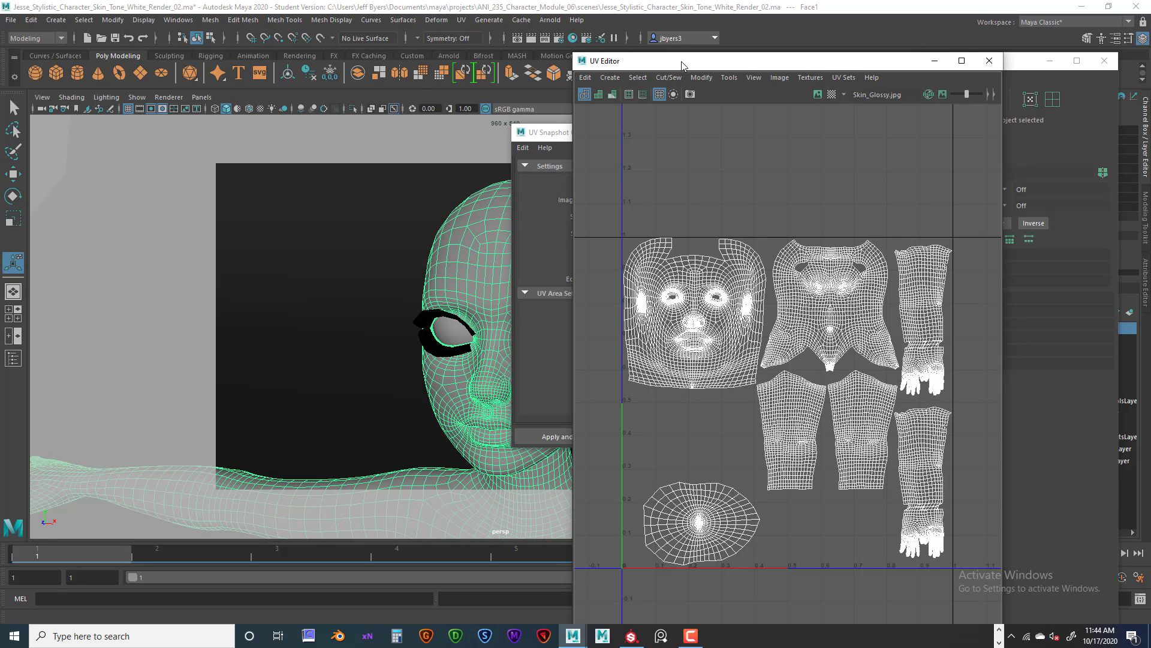
left_click_drag(682, 64, 645, 69)
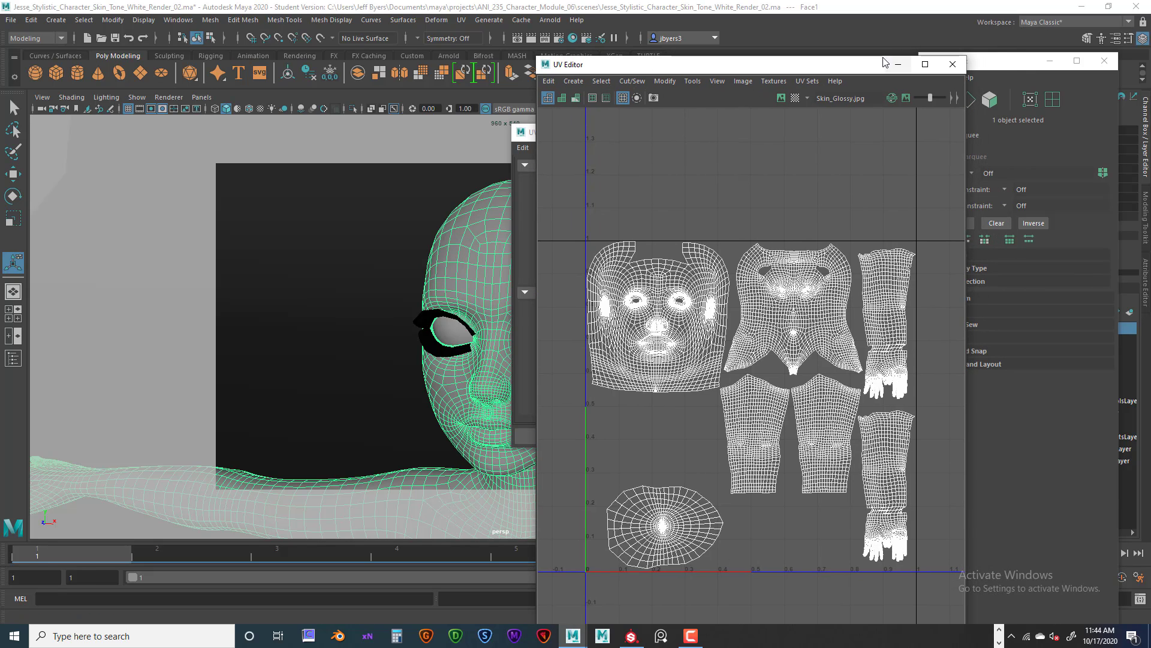
left_click_drag(884, 62, 449, 97)
left_click(682, 326)
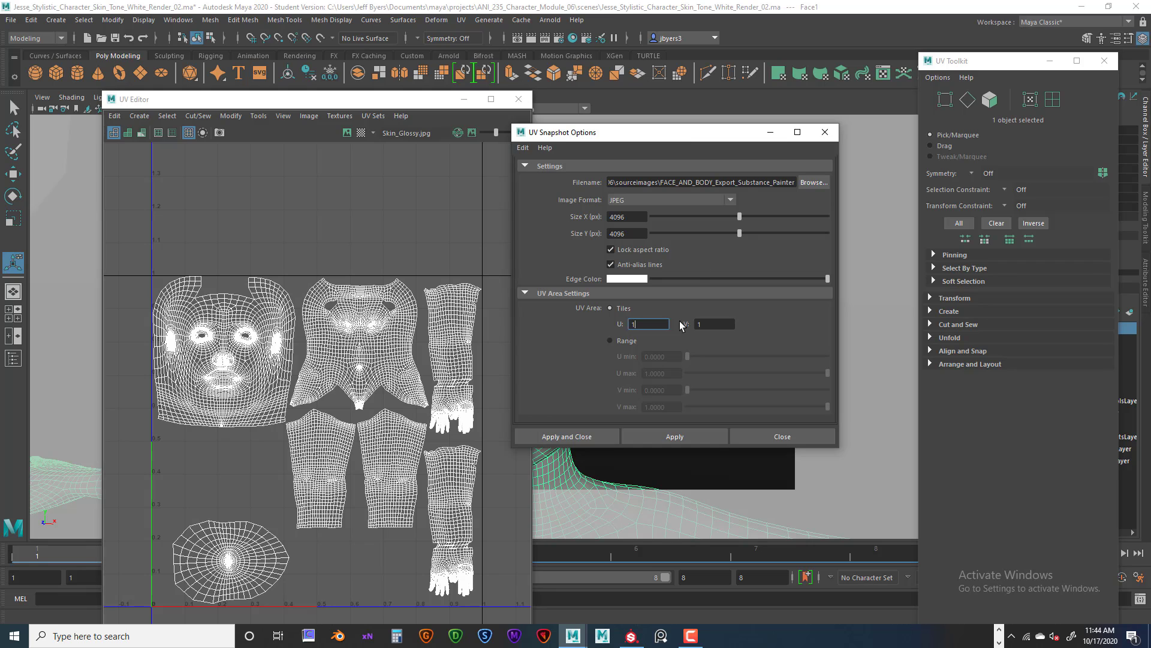
left_click_drag(696, 133, 733, 127)
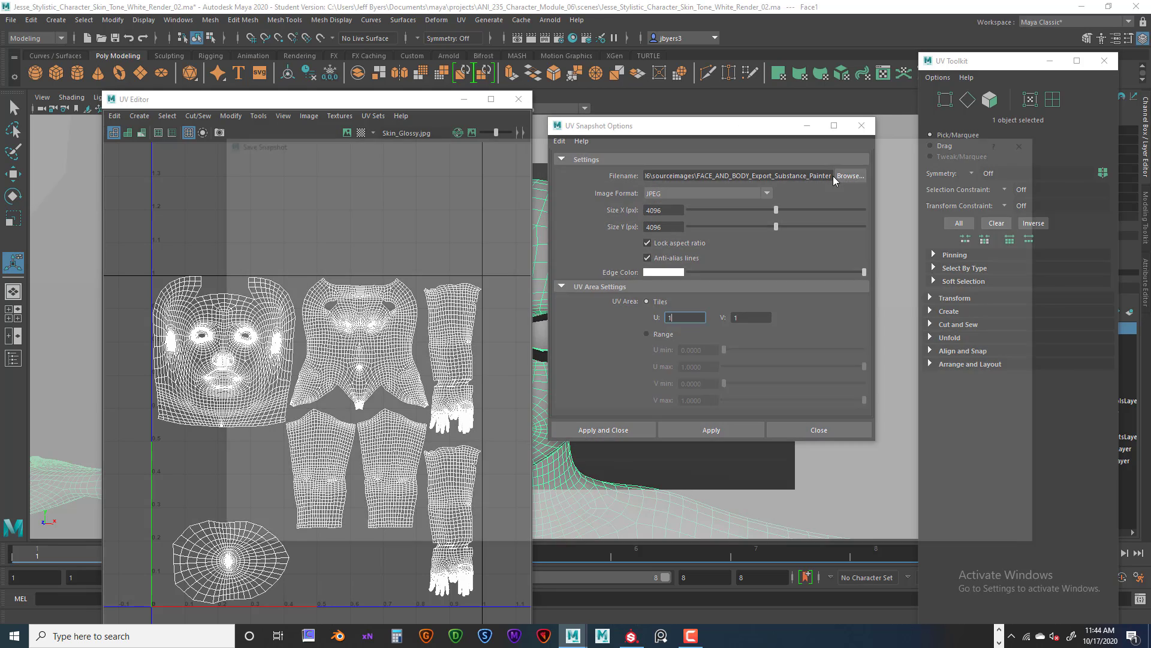
Set the UV snapshot's output file to SKIN_BASE_UV_TX_START in the project's sourceimages folder
left_click(846, 176)
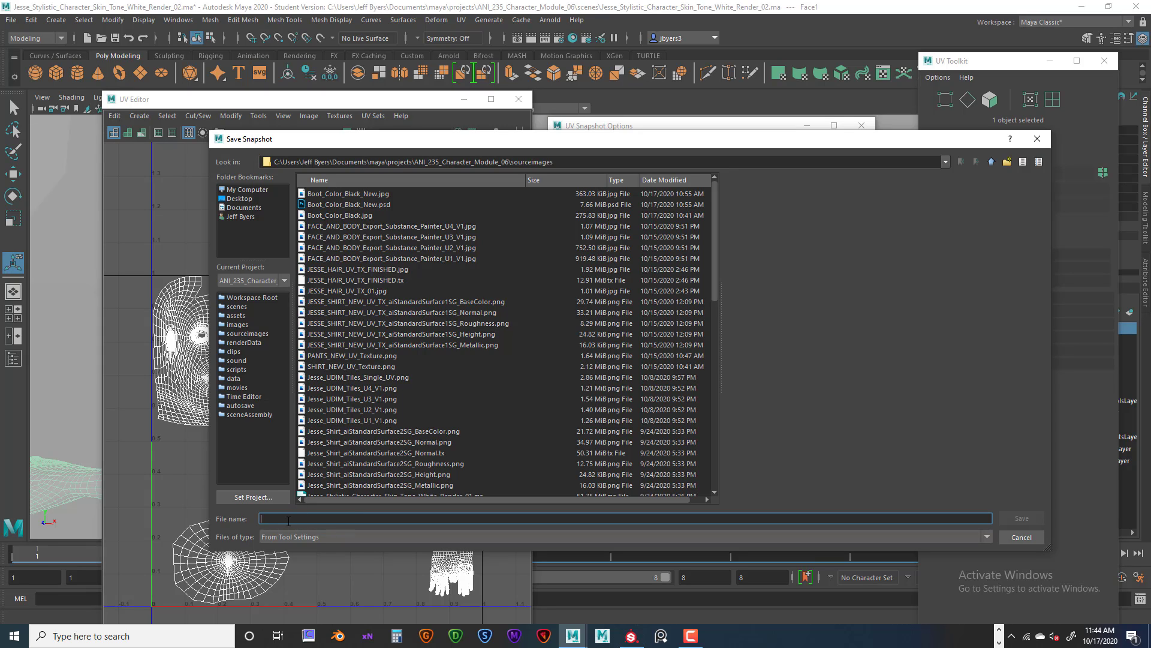
type("Ski")
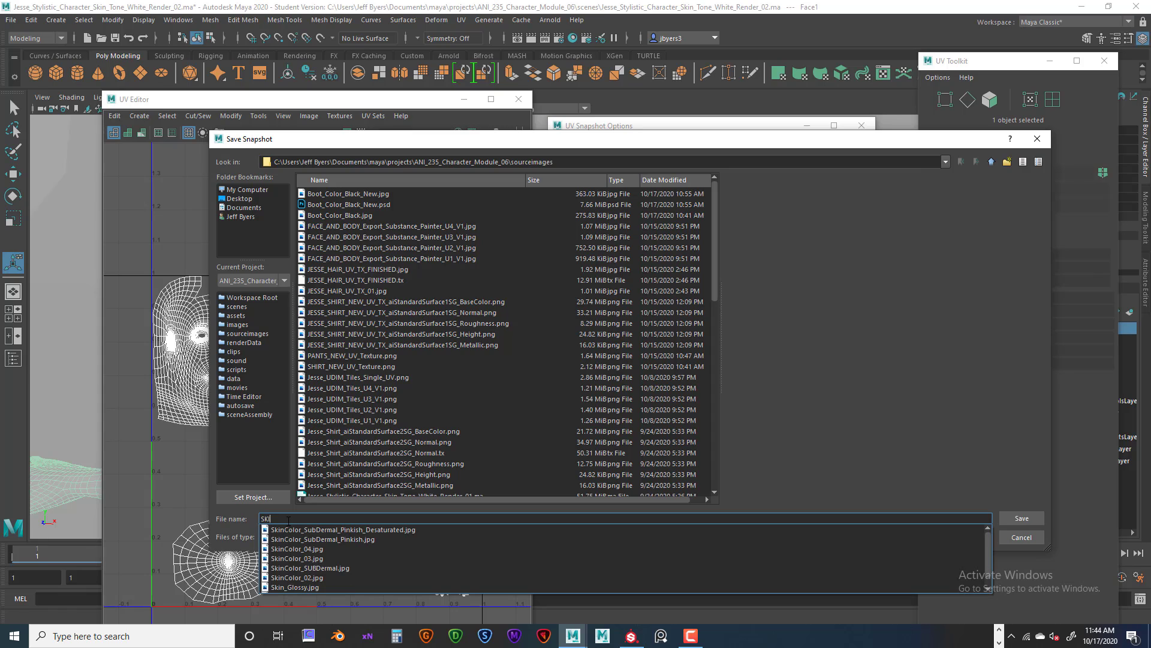
type("N_")
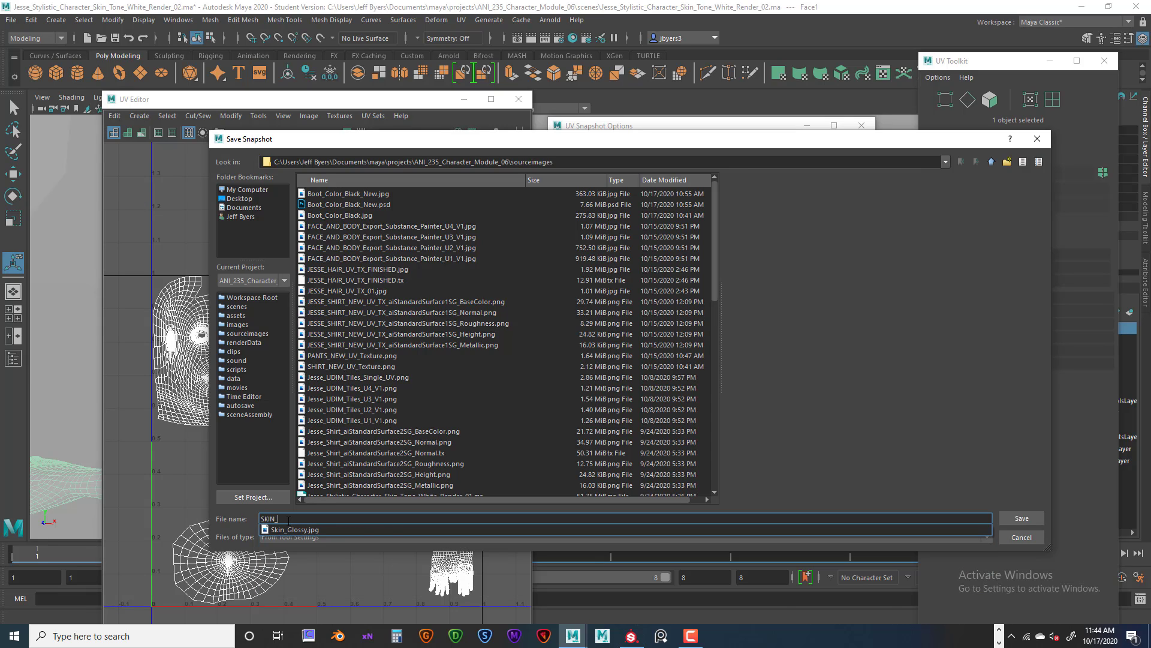
type("BAS")
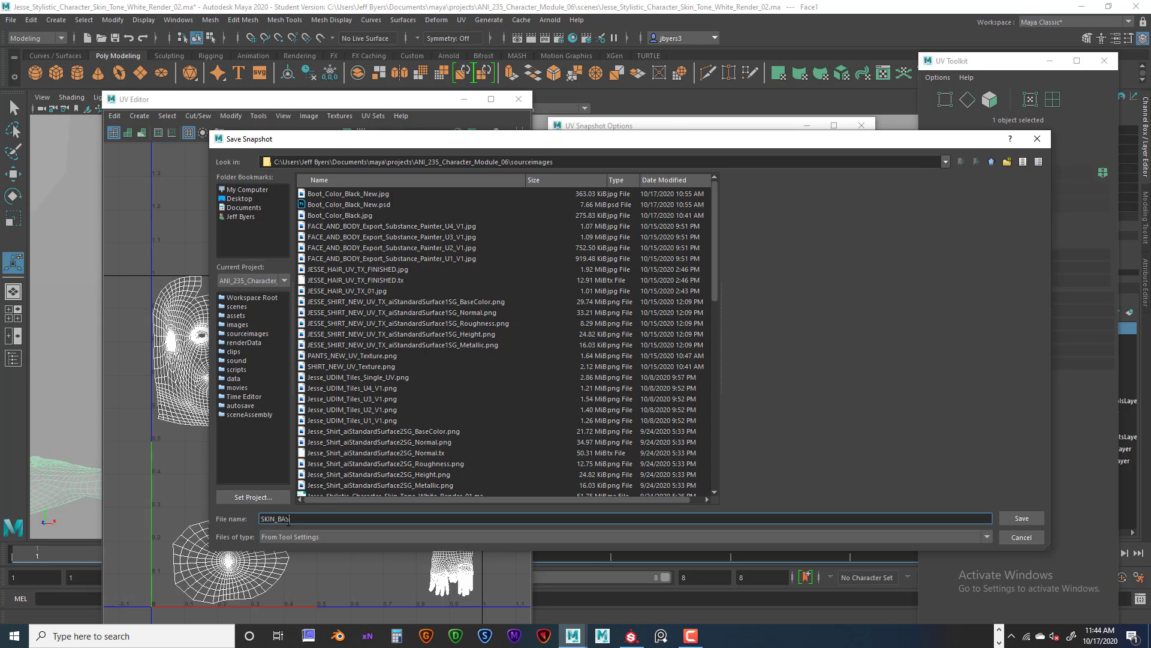
type("E")
type("_UC")
type("_TX_START")
left_click(1020, 519)
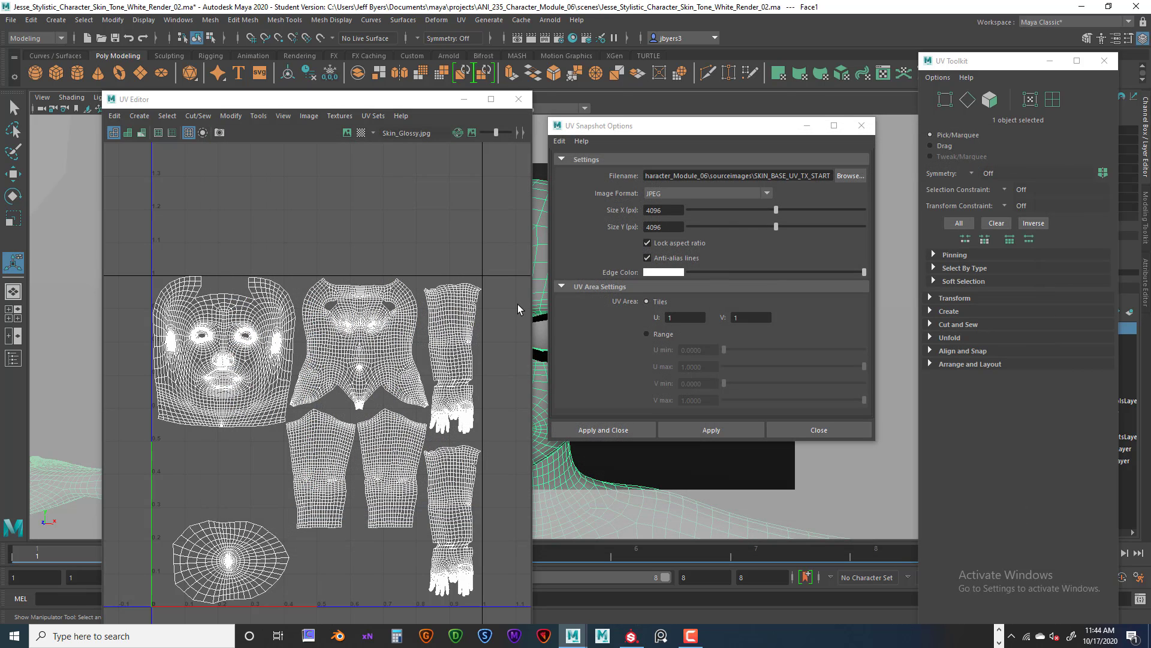
Close the UV Editor and the UV Snapshot options to clear the view of the character
left_click_drag(417, 101, 444, 114)
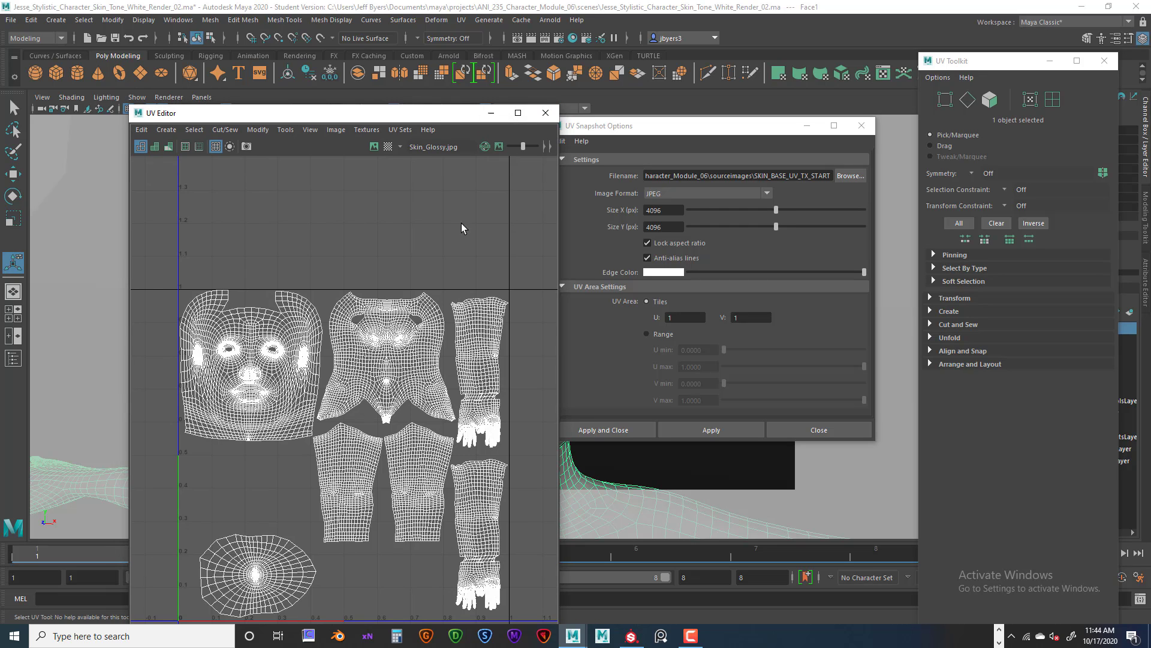
left_click_drag(421, 108, 466, 96)
left_click(589, 101)
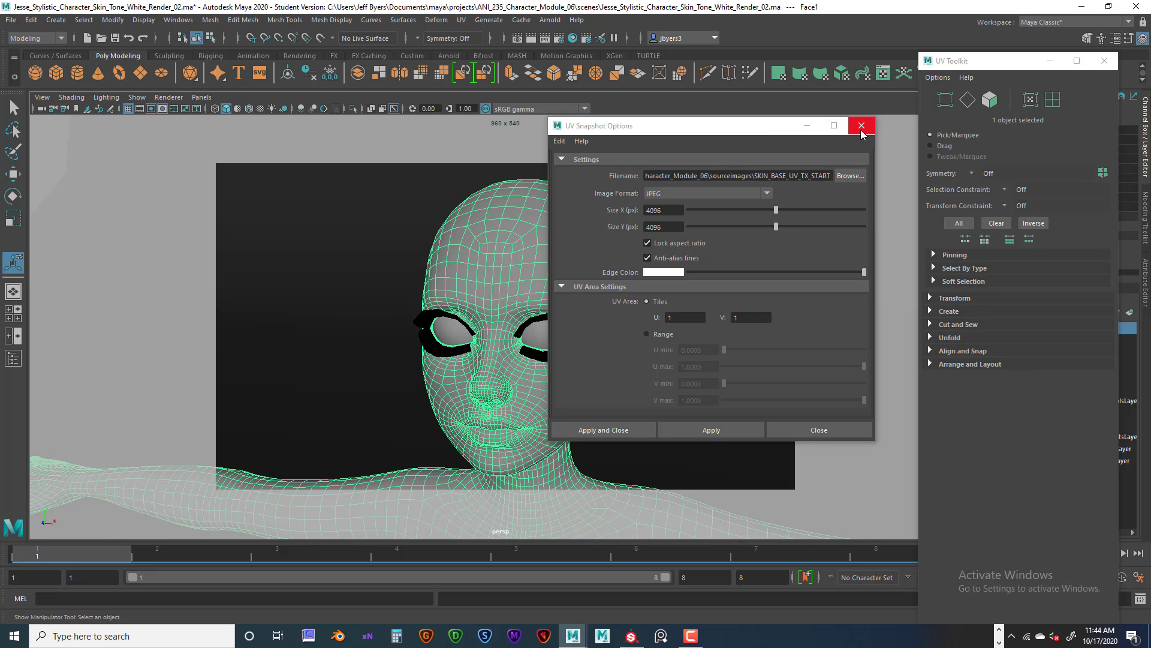
left_click(861, 129)
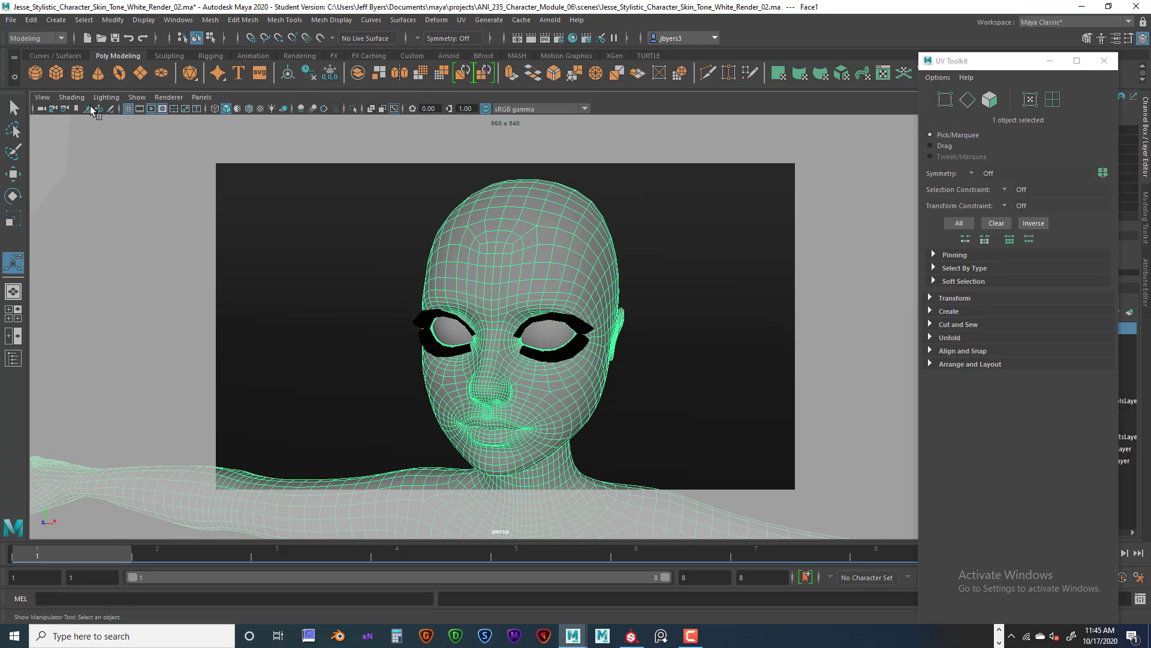
left_click(11, 20)
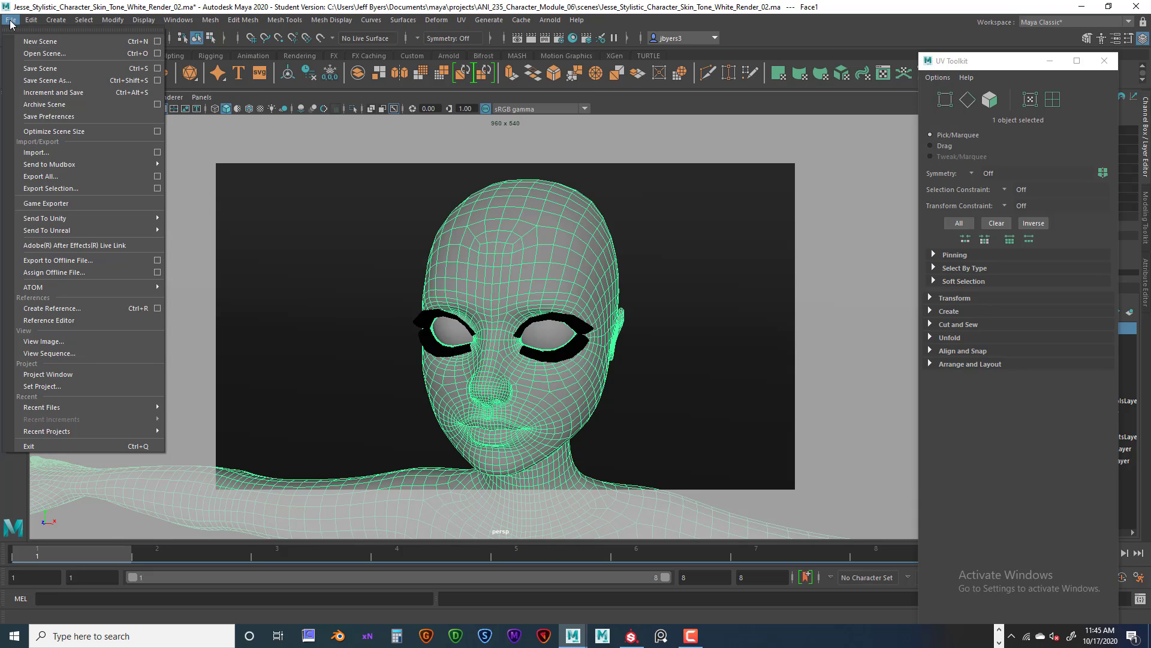
left_click(59, 190)
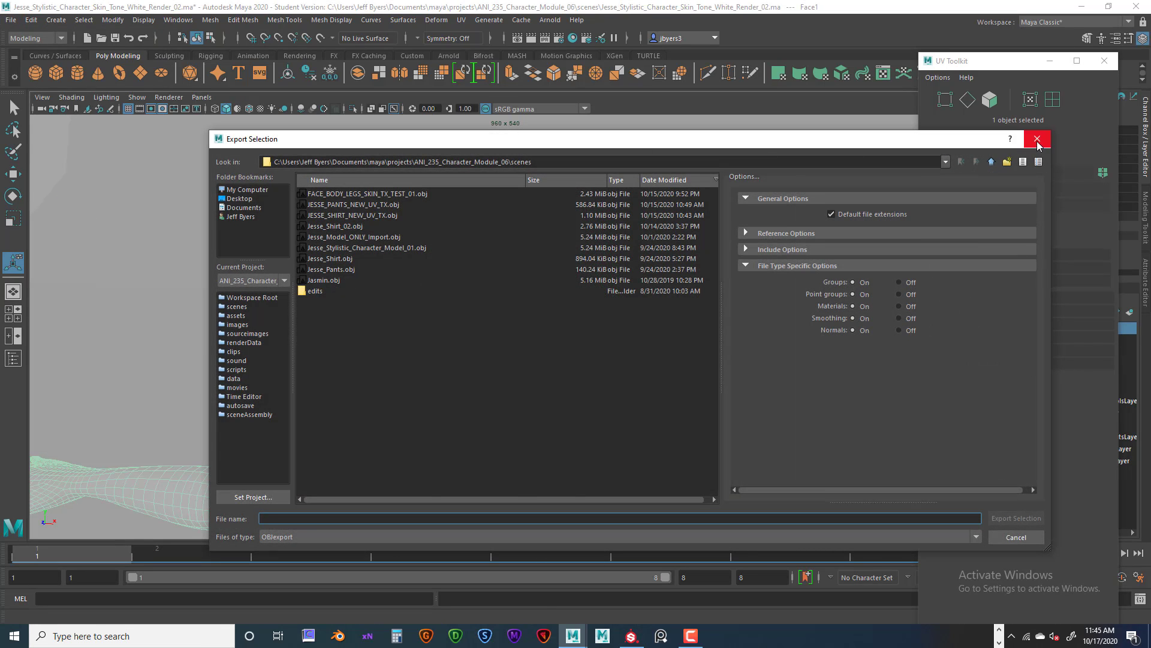
left_click(1039, 143)
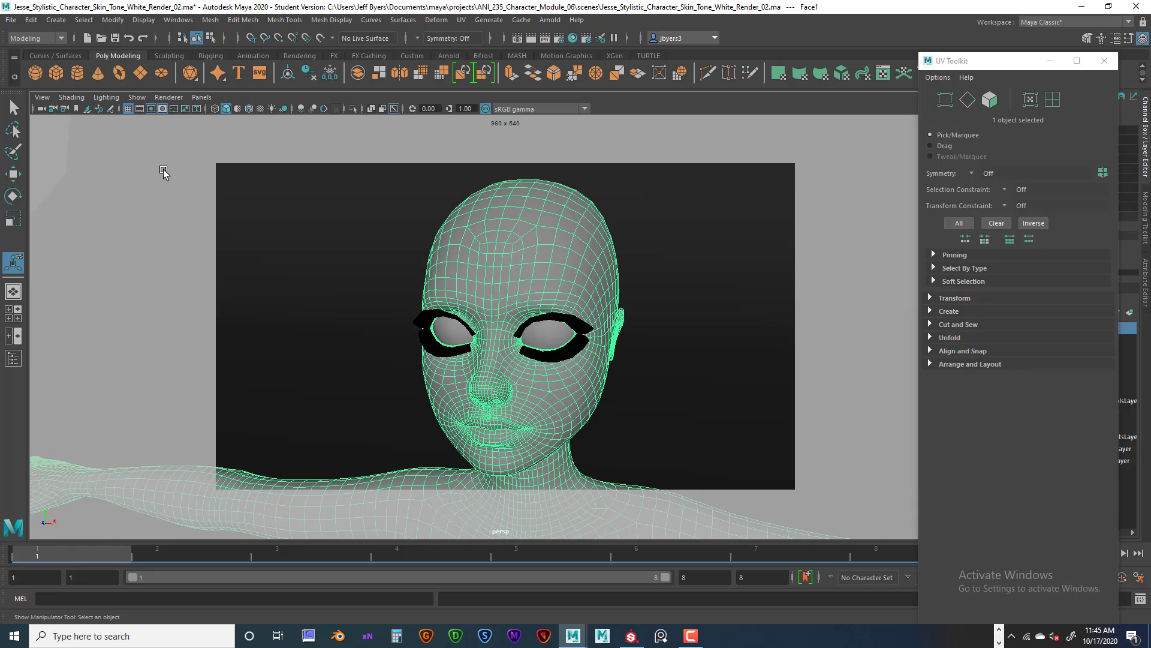
Review the Smooth options for the head and body mesh without applying them
key("space")
key("space")
key("space")
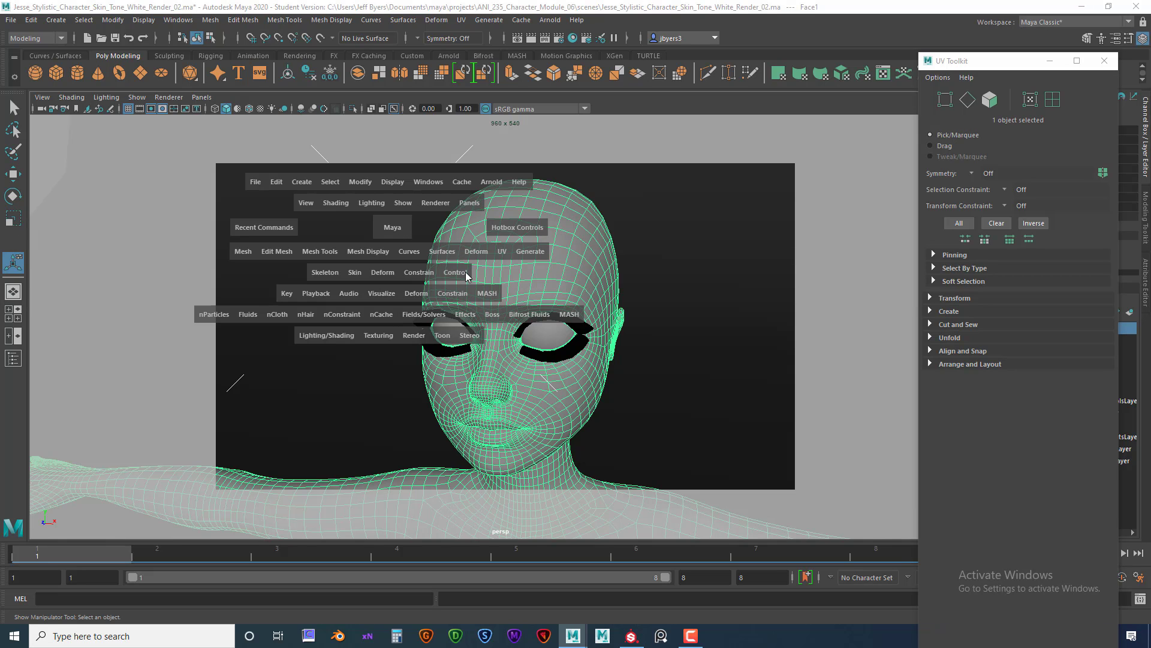
left_click(246, 253)
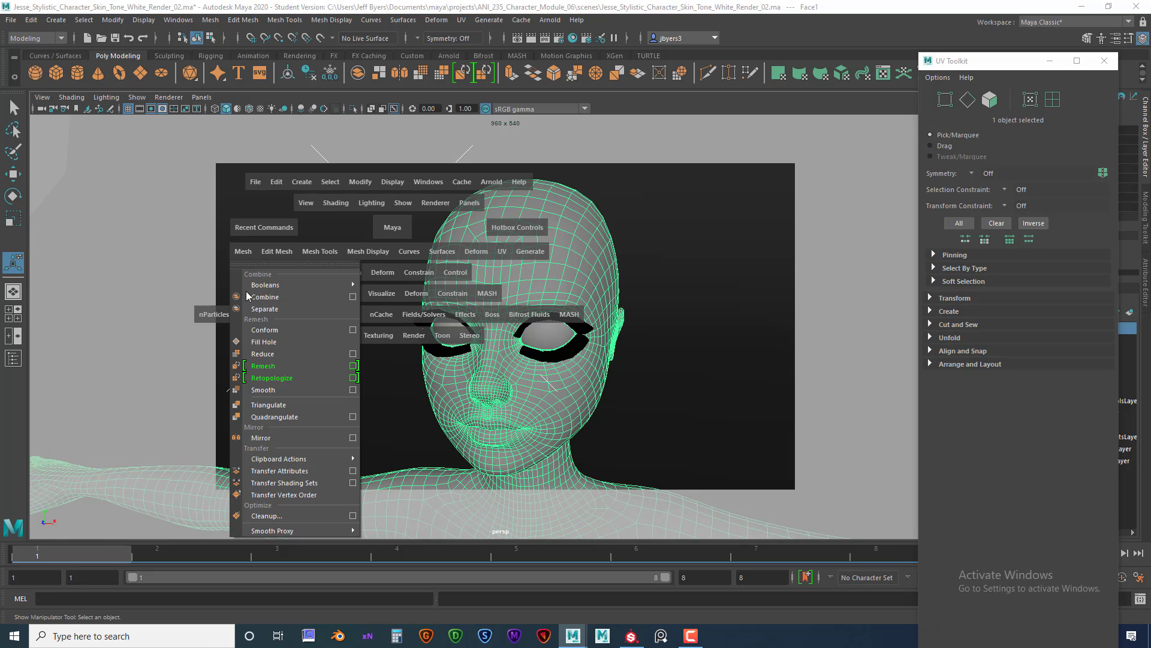
left_click(352, 390)
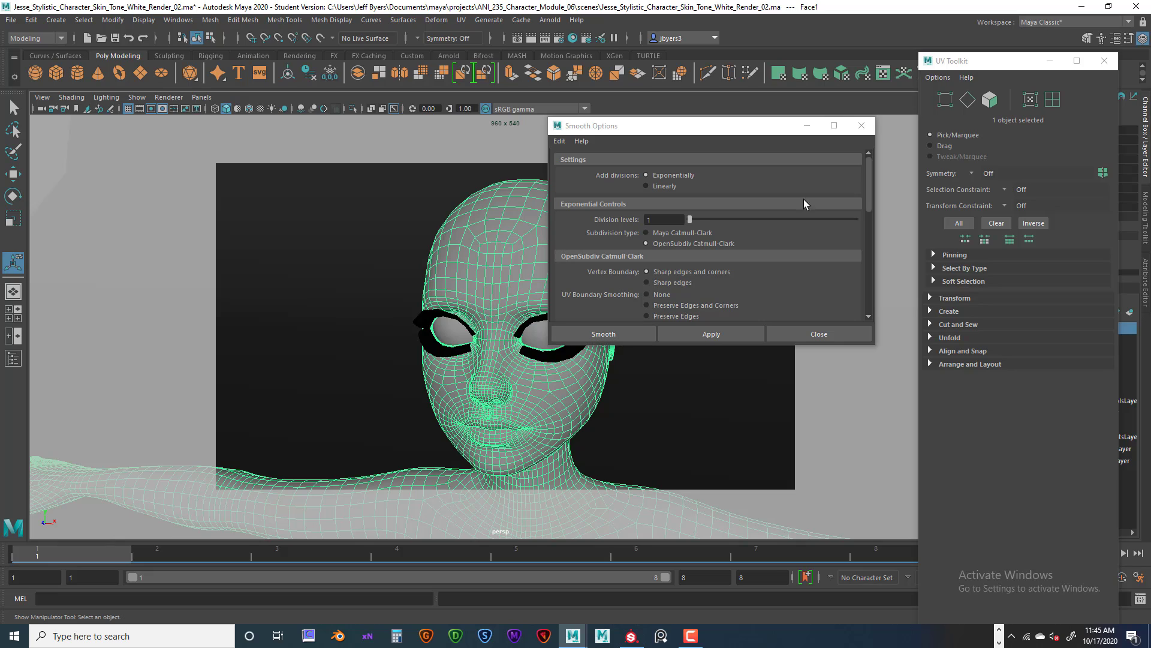
left_click(862, 126)
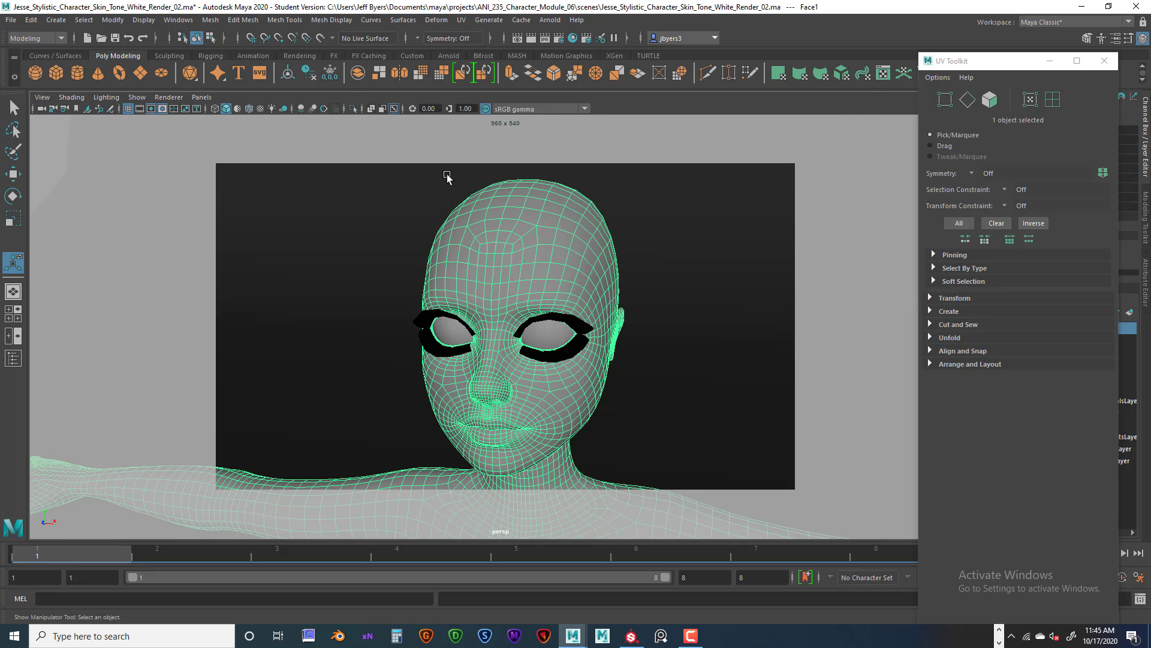
Start exporting the selected head and body mesh with OBJexport as the file type and the existing export options
left_click(330, 72)
left_click(288, 77)
left_click(11, 20)
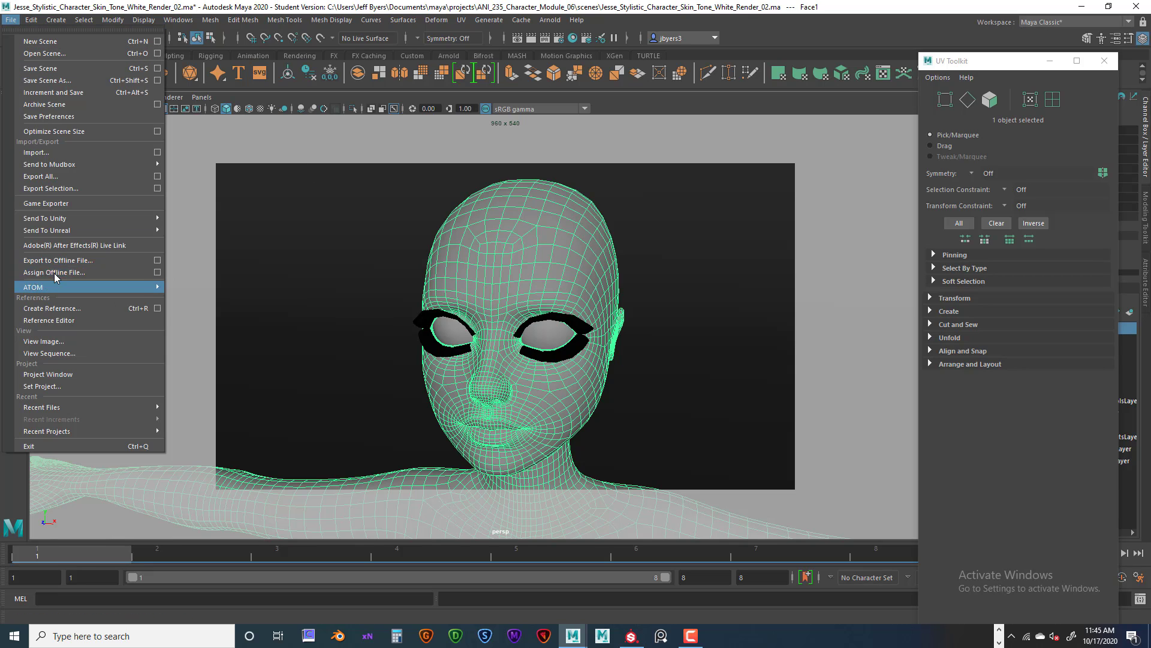
left_click(158, 188)
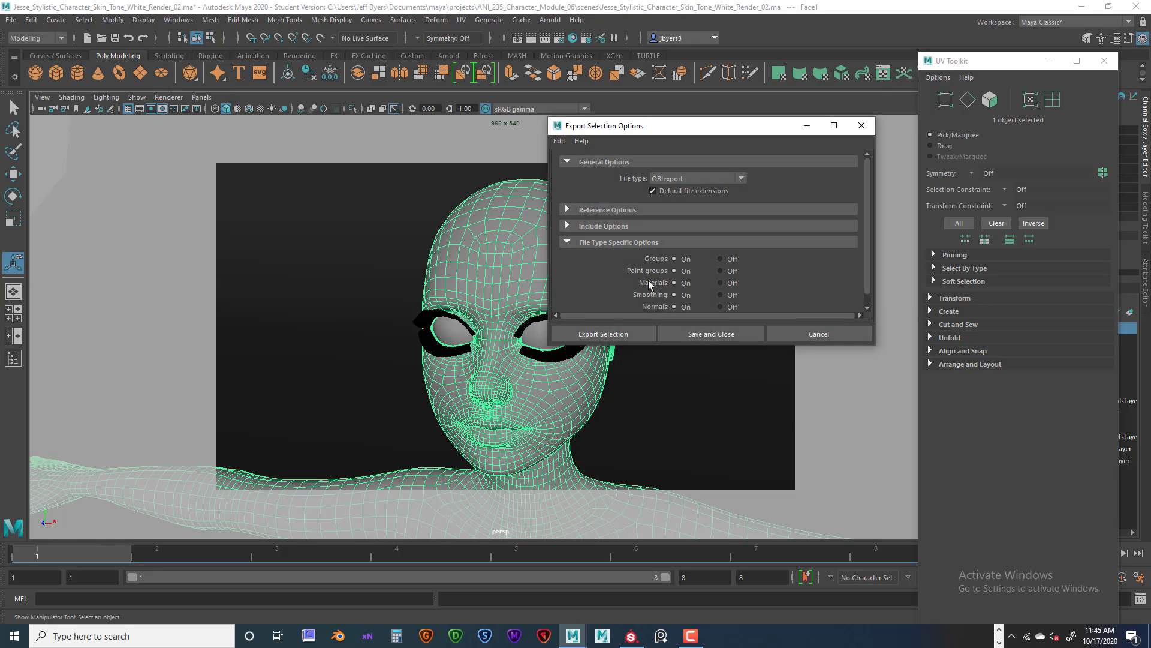
left_click(626, 334)
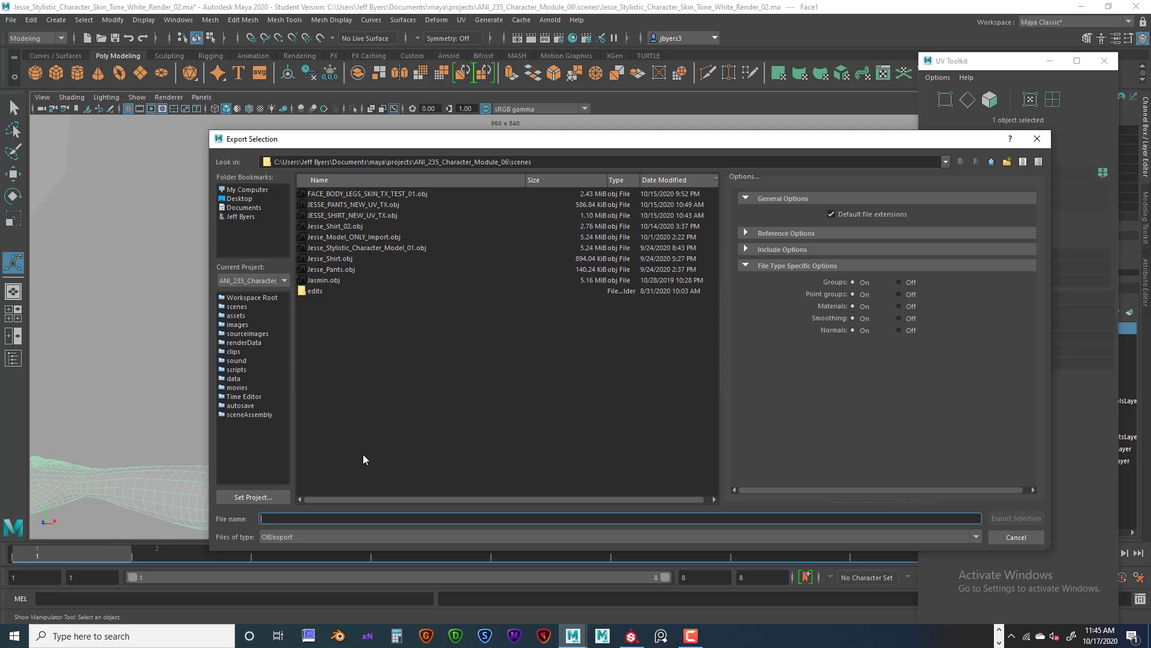
Name the export Head_Body_TX_TEST and export the selected mesh to the project's scenes folder
type("Fa")
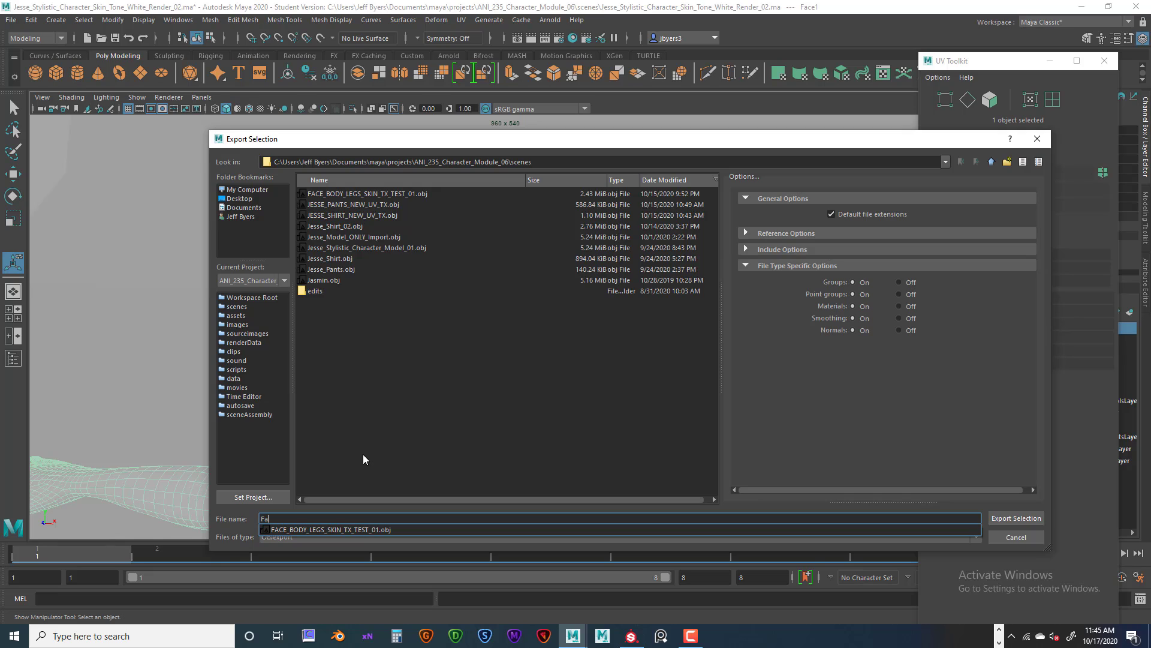
key("BackSpace")
key("BackSpace")
type("Hea")
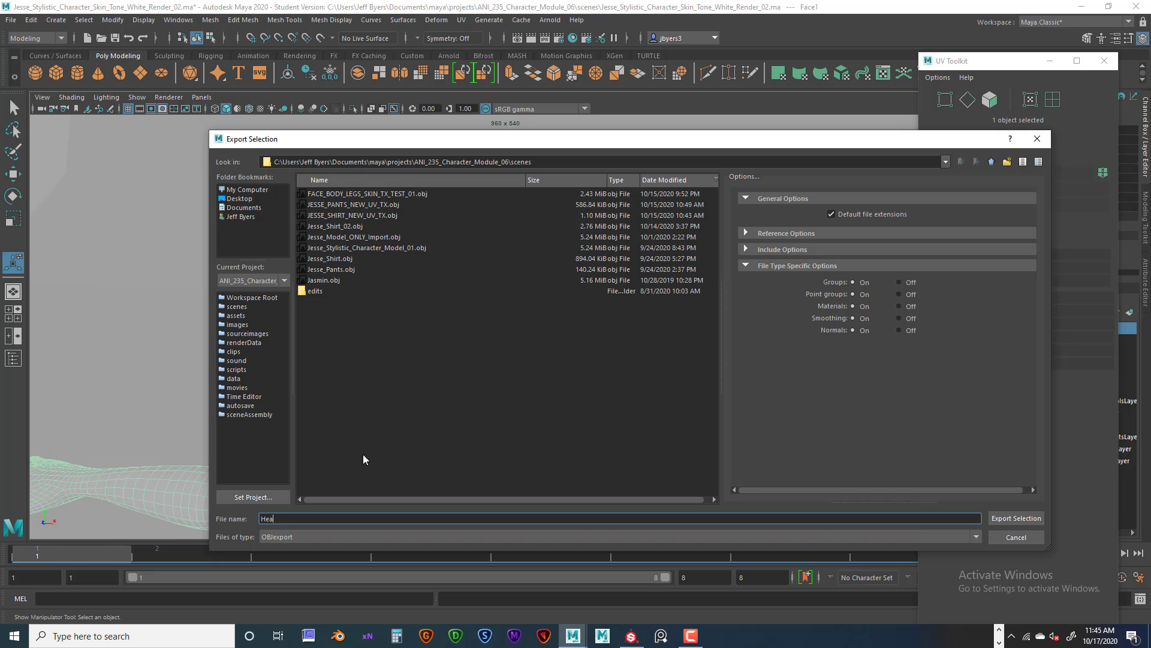
type("d_Body_TX_TEST")
left_click_drag(533, 162, 506, 162)
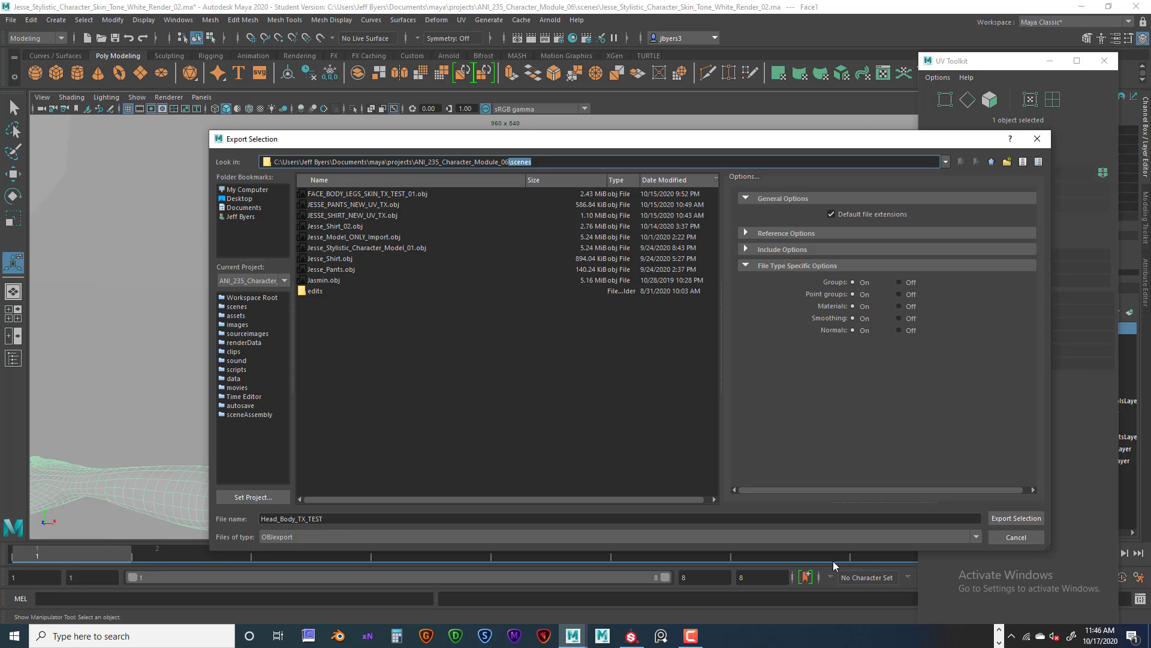
left_click(1016, 519)
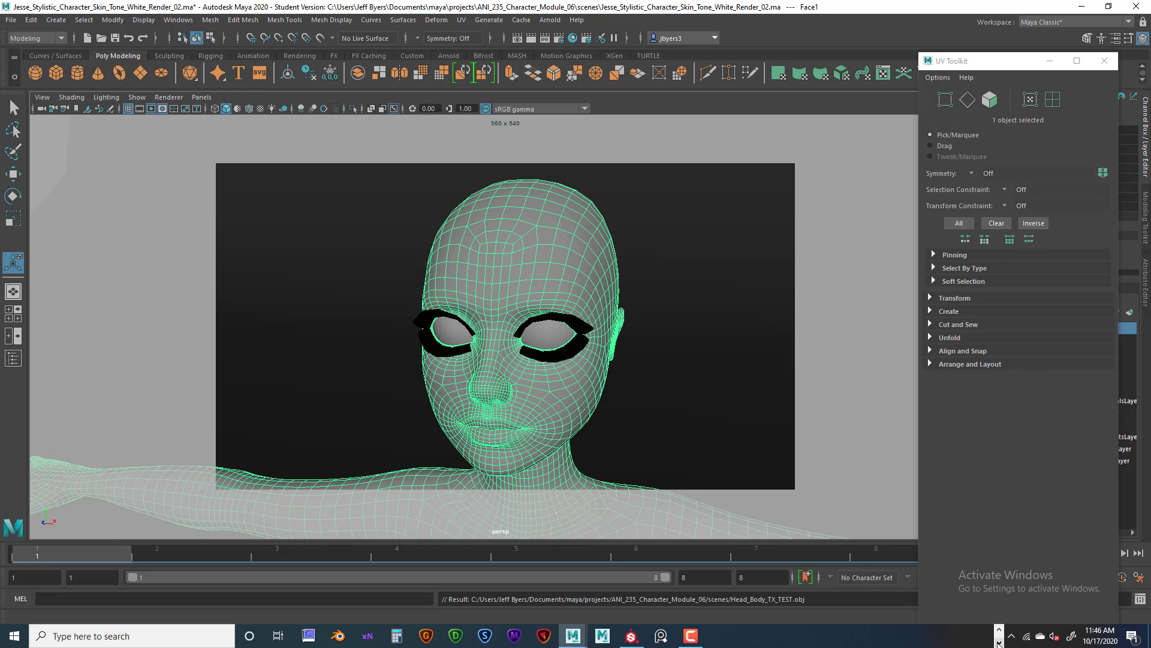
Switch to Photoshop and open the SKIN_TEST_UV_TX_START image from the sourceimages folder
left_click(998, 642)
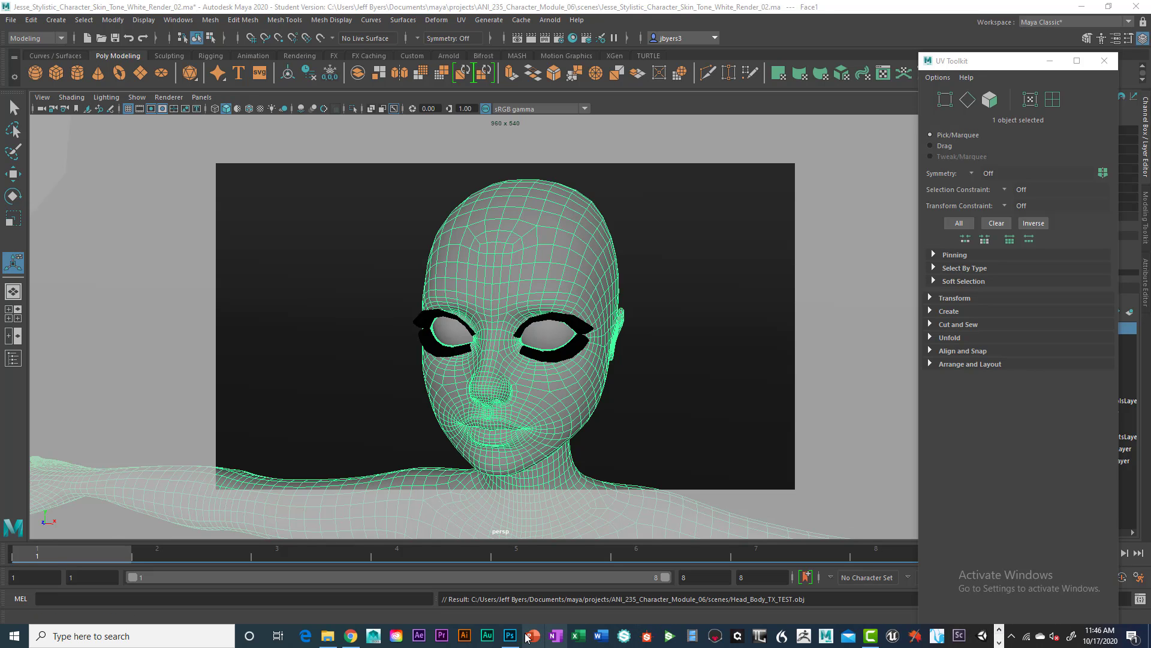
left_click(510, 636)
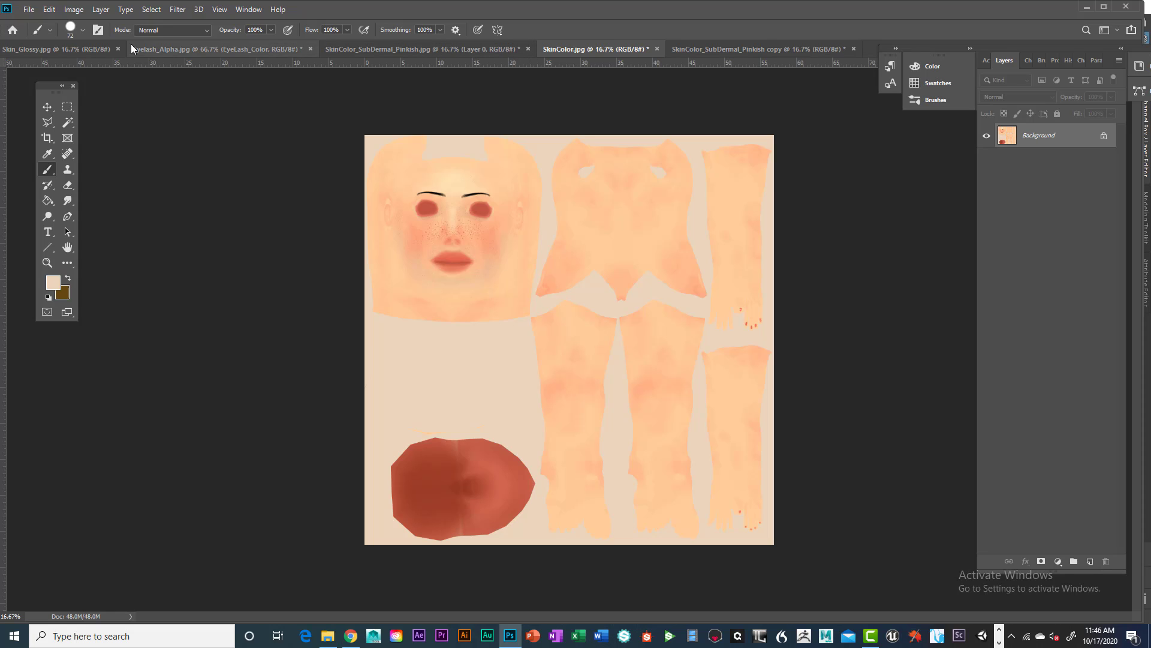
left_click(28, 10)
left_click(42, 34)
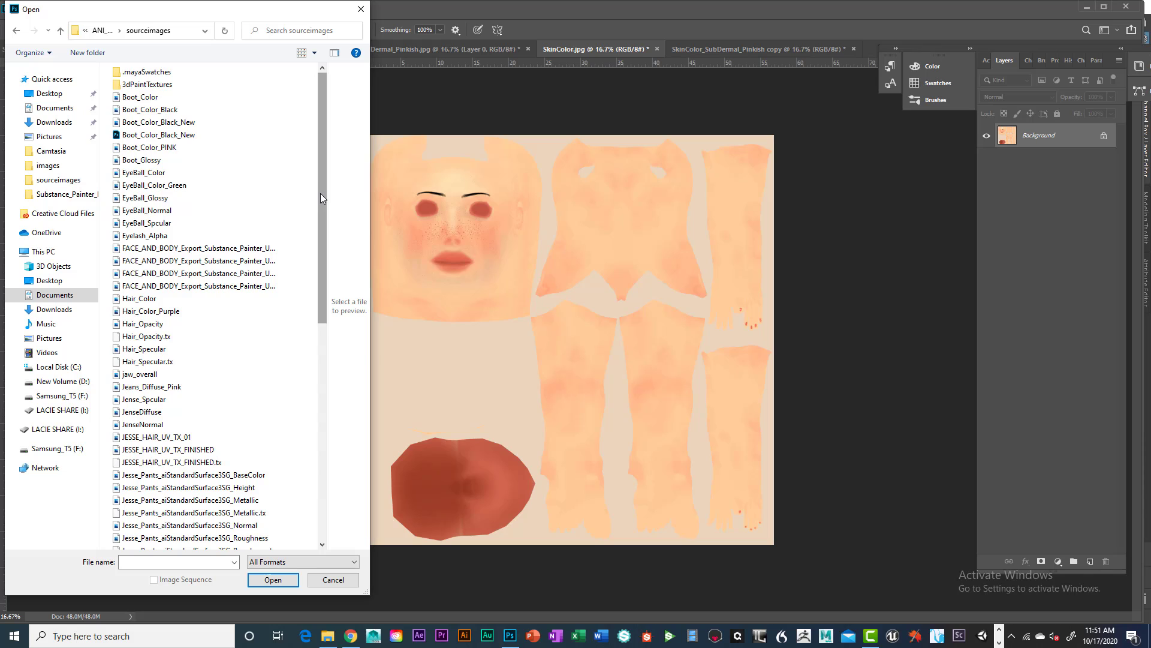
left_click_drag(320, 193, 336, 432)
left_click(193, 406)
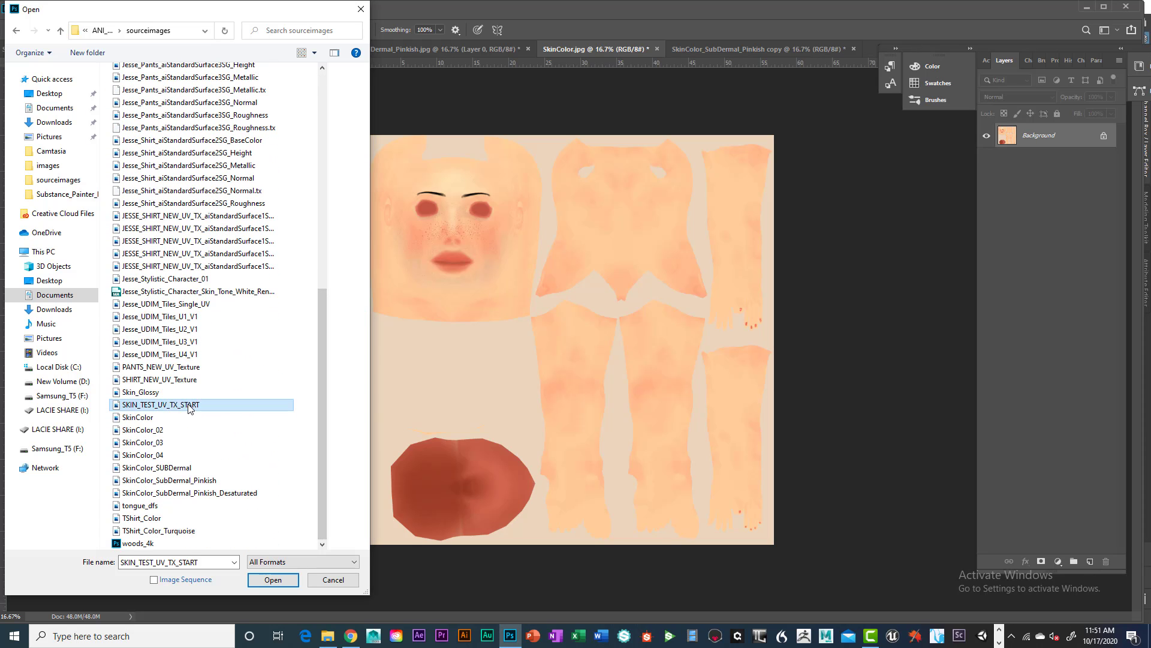
left_click(273, 579)
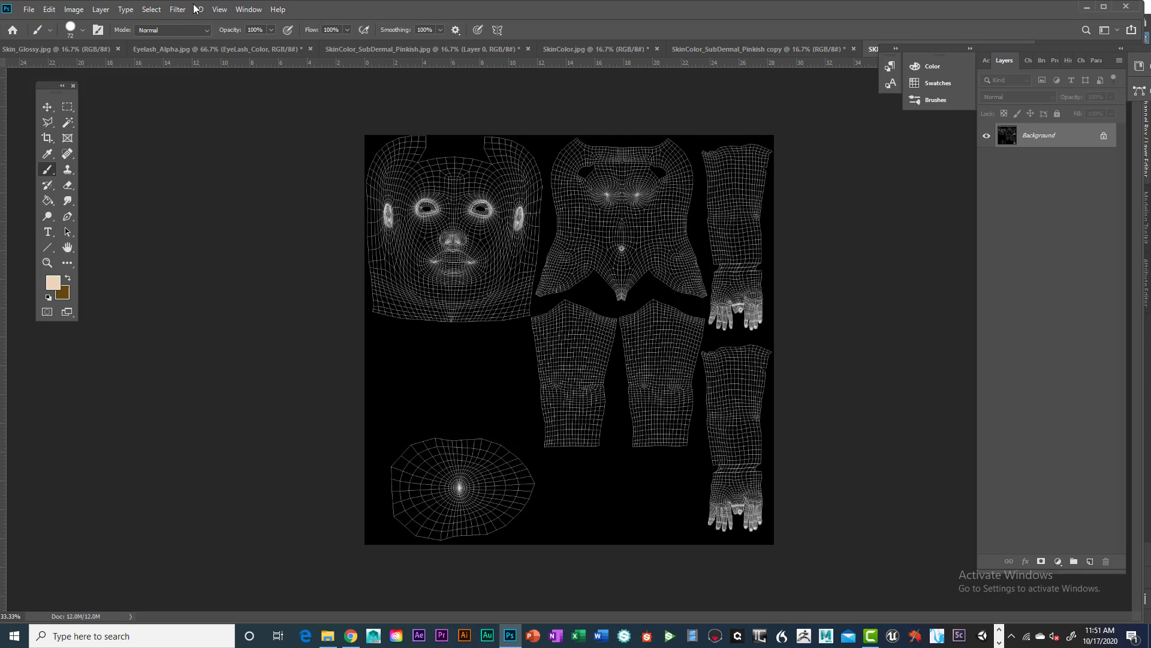
left_click(176, 10)
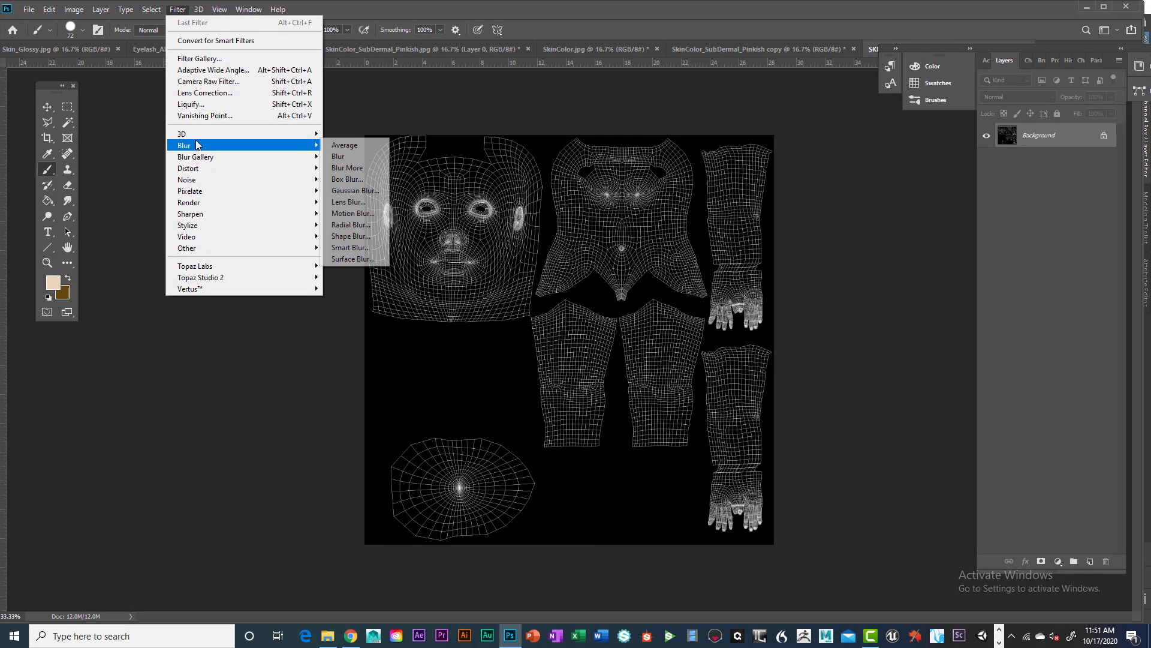
mouse_move(193, 181)
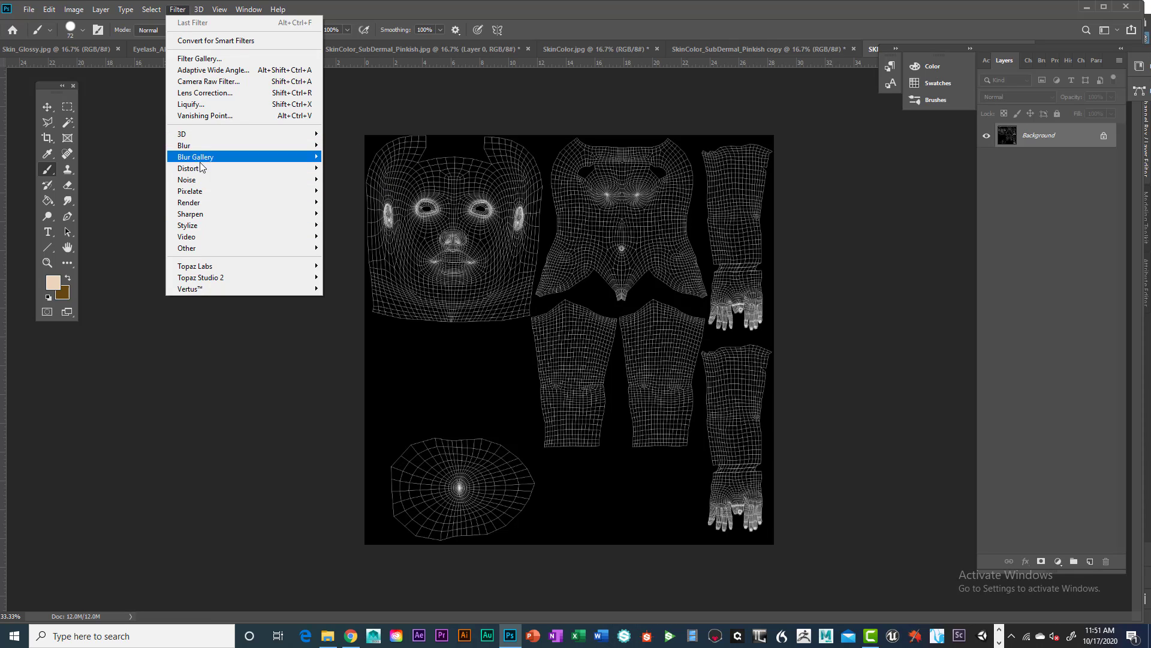
left_click(374, 63)
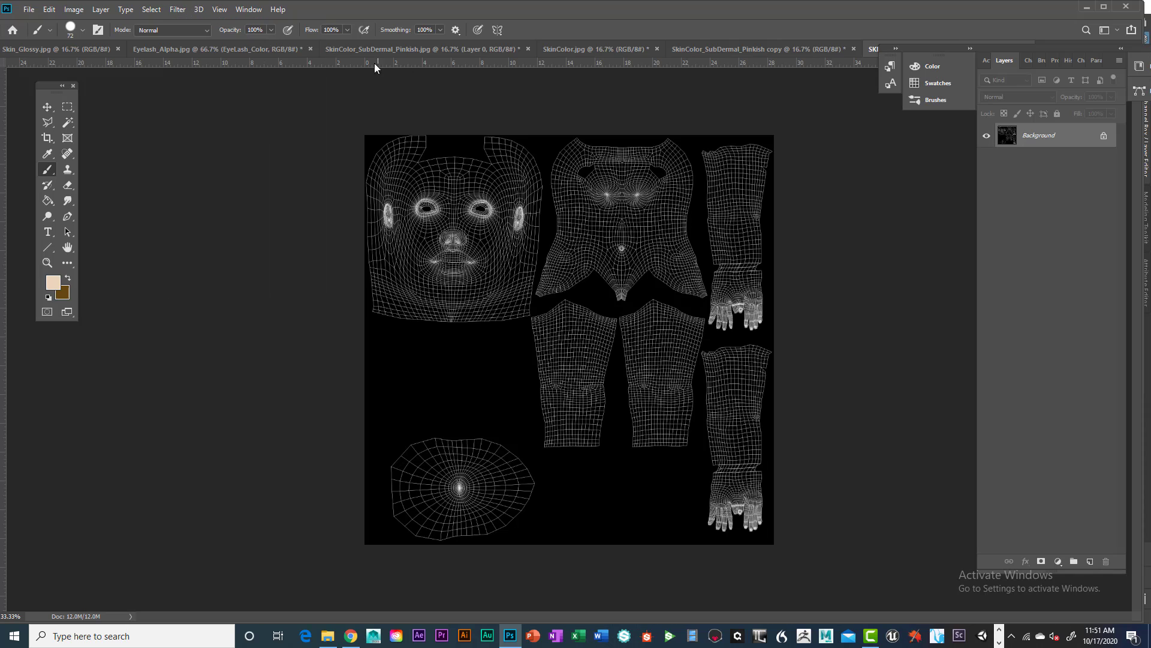
Examine the open eyelash, skin color, subdermal and glossy textures, and return to the UV snapshot image
left_click(372, 48)
left_click(293, 52)
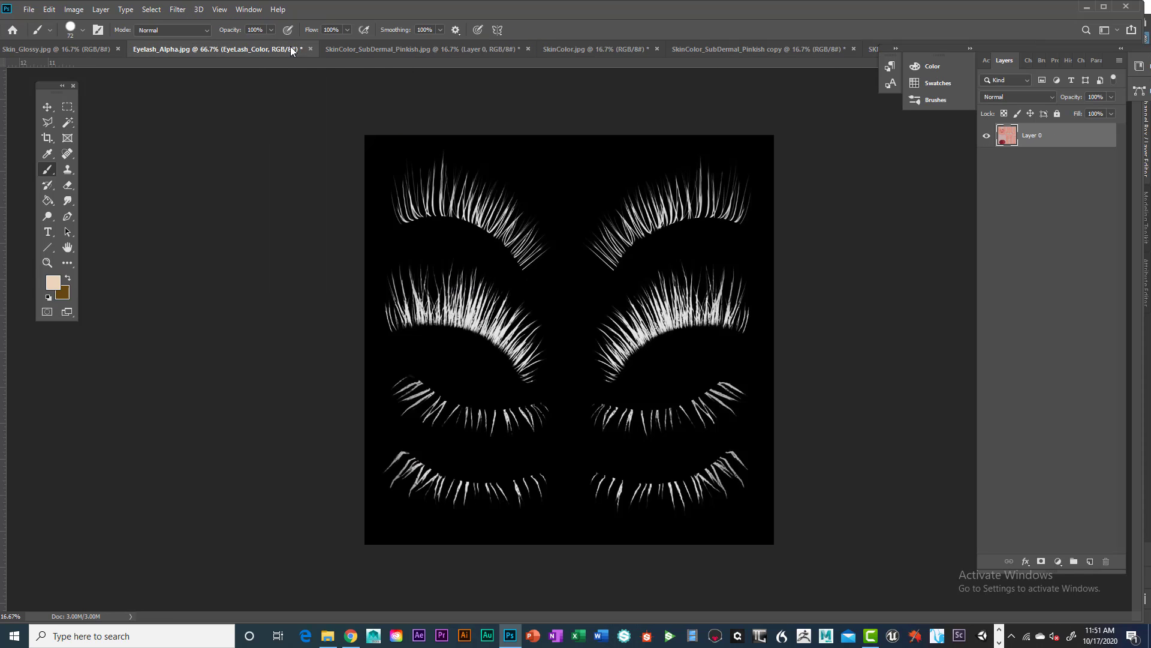
left_click(573, 50)
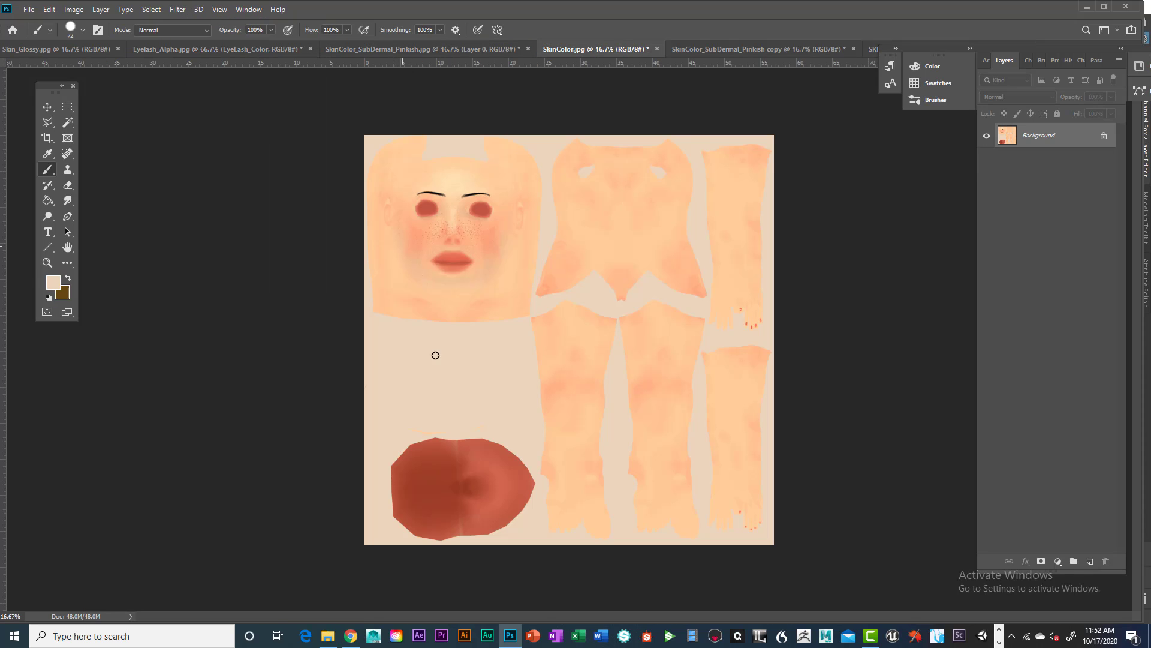
left_click(733, 52)
left_click(75, 49)
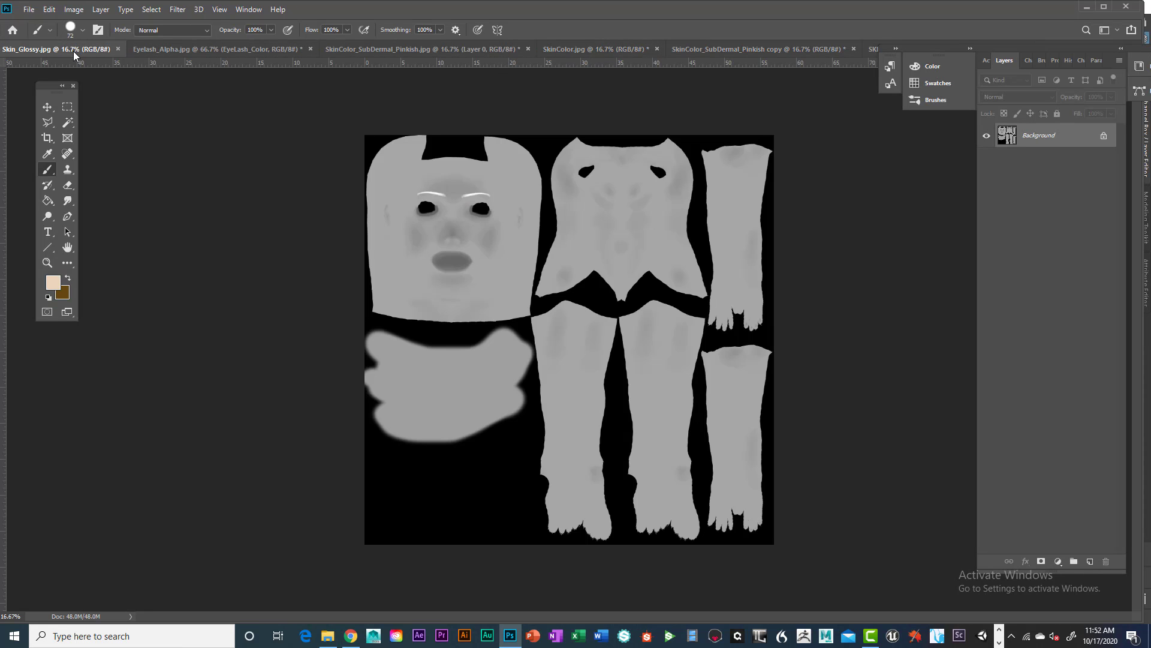
left_click(214, 48)
left_click(383, 45)
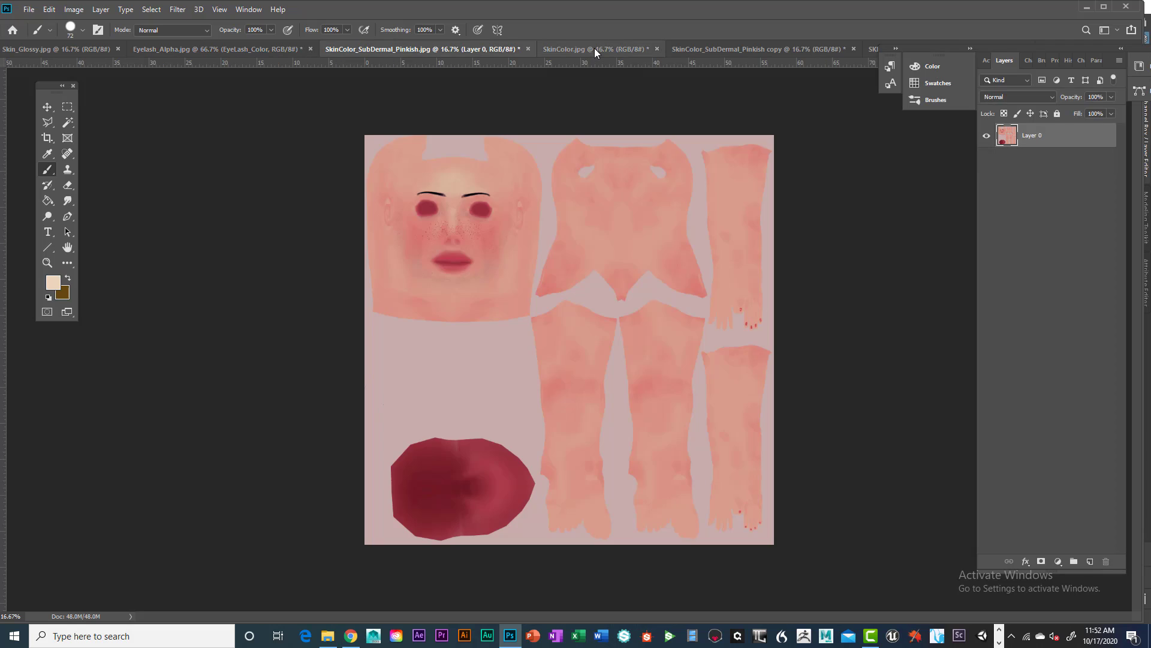
left_click(595, 48)
left_click(715, 53)
left_click(872, 48)
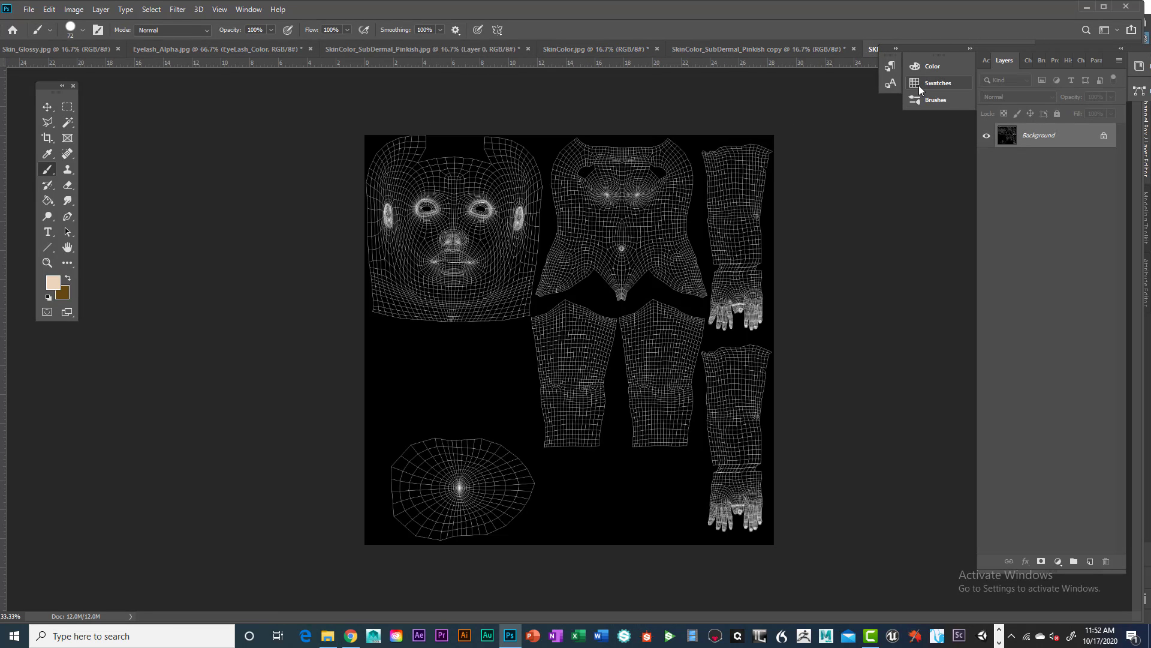
Move the Color/Swatches/Brushes, character and Layers panel groups so they no longer cover the document tabs
left_click_drag(941, 58, 962, 165)
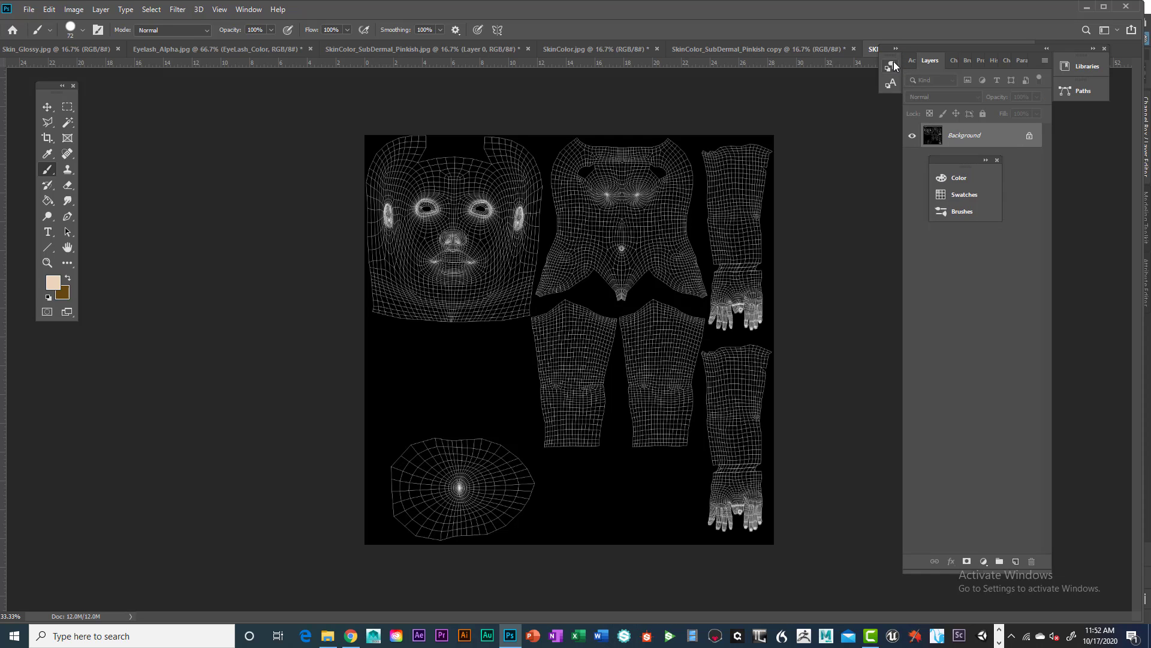
mouse_move(892, 56)
left_mouse_down()
mouse_move(908, 130)
mouse_move(898, 261)
left_mouse_up()
left_click_drag(931, 51, 986, 135)
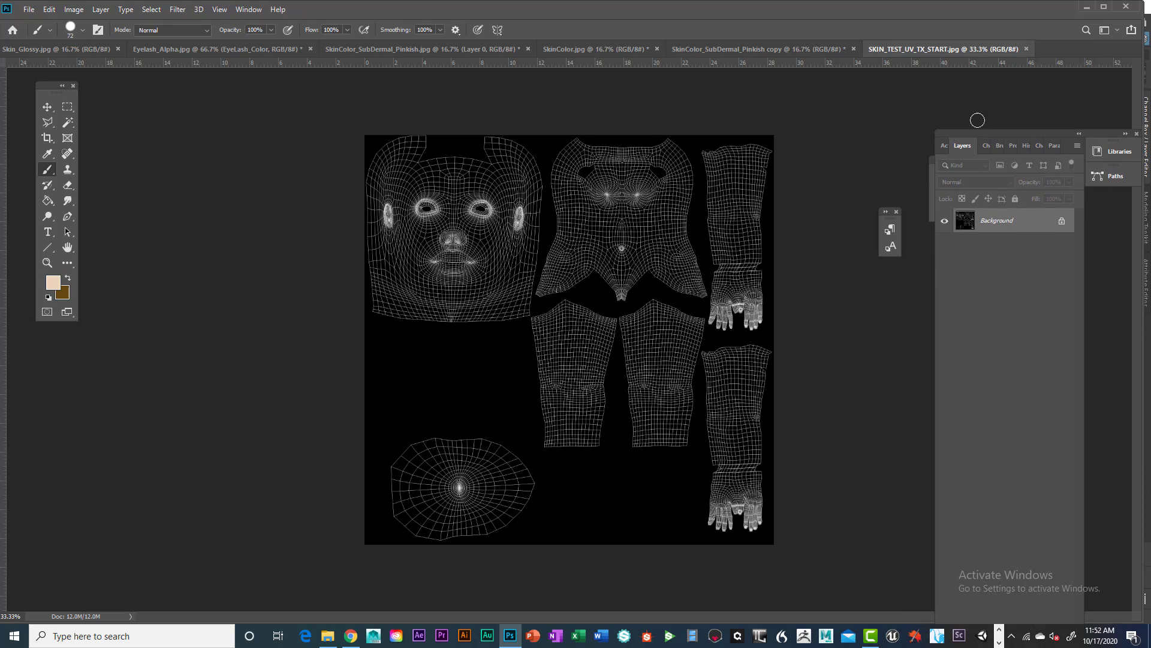
View the SkinColor texture, and zoom in on the face in the SkinColor_SubDermal_Pinkish texture to 66.7%
left_click(348, 49)
left_click(564, 49)
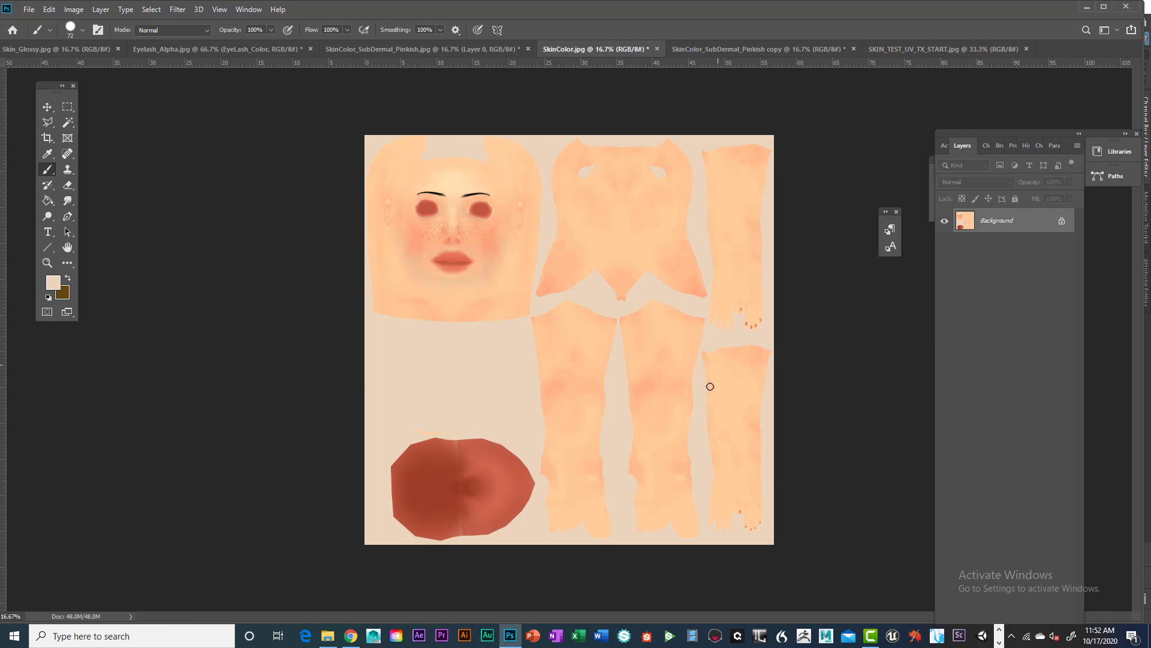
left_click(392, 52)
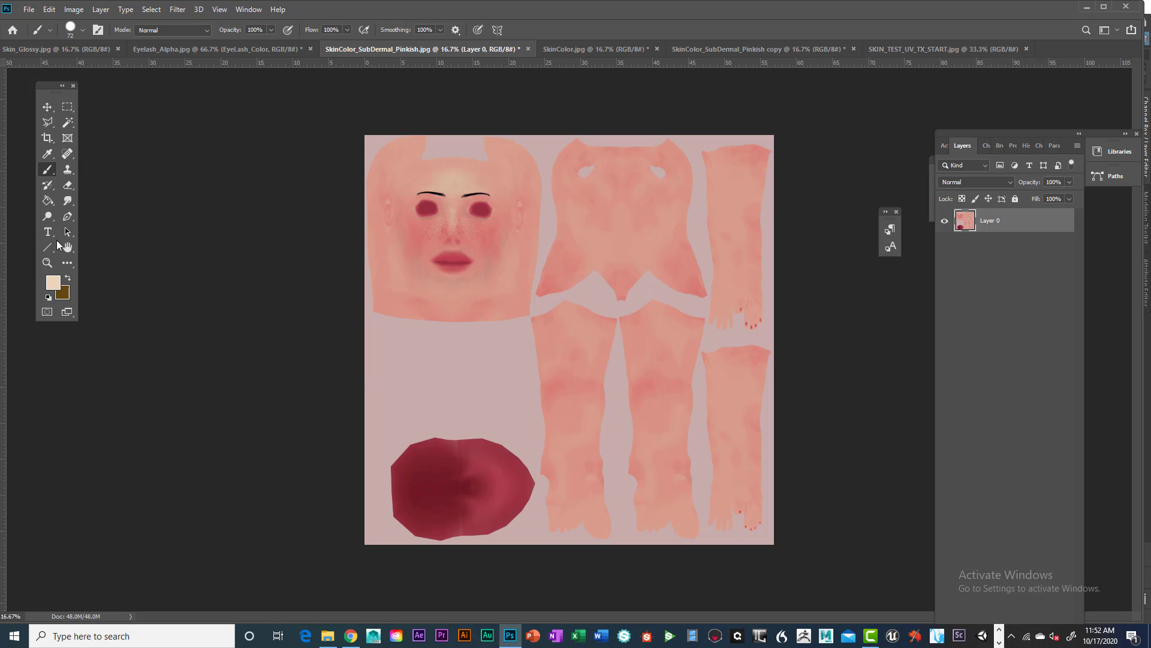
left_click(47, 262)
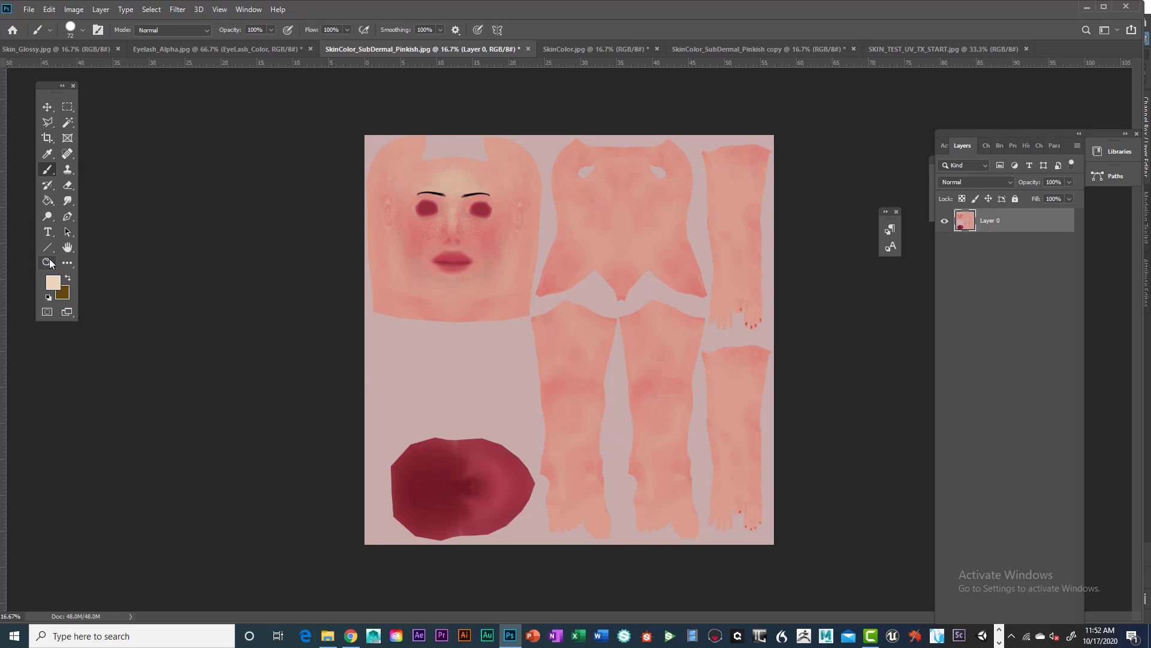
left_click(449, 250)
left_click(343, 184)
left_click(314, 144)
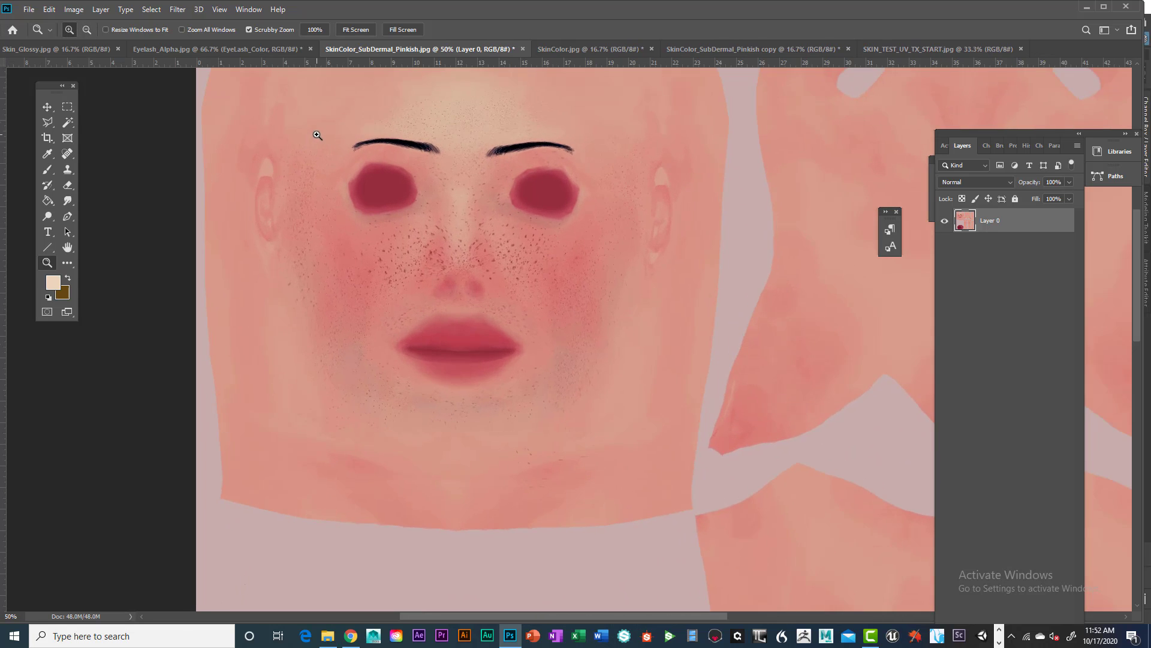
left_click(317, 135)
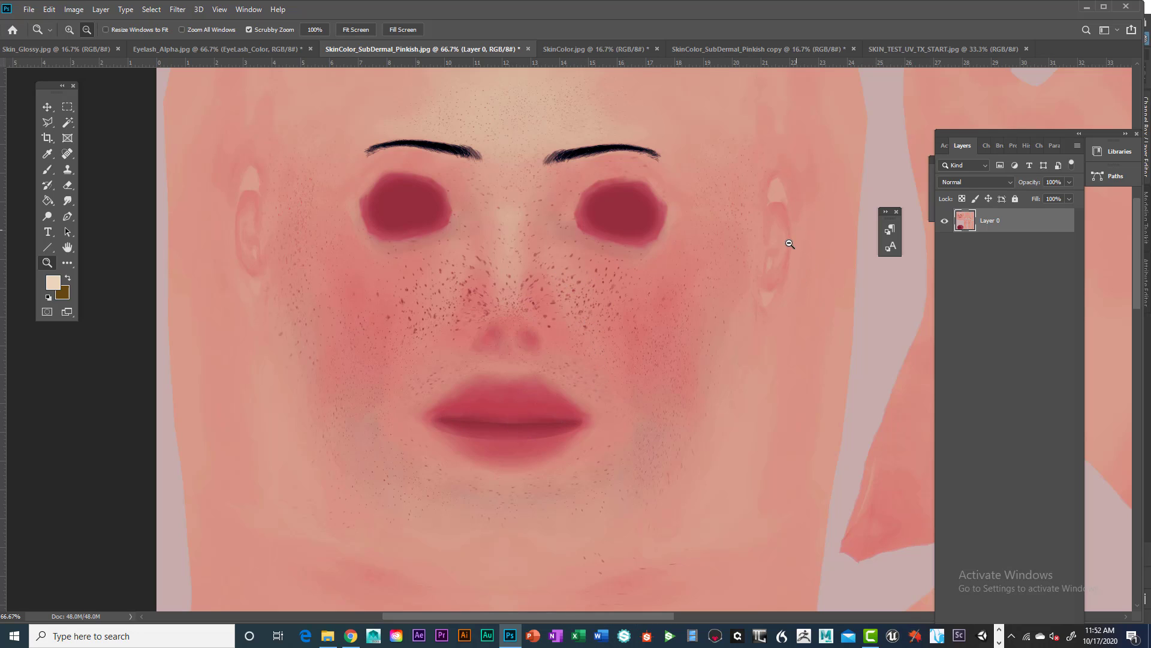
Examine the painted forehead, brows, eye areas, freckles, cheeks and lips on the pinkish subdermal face, and zoom back out to 25%
scroll(678, 335, "down", 1)
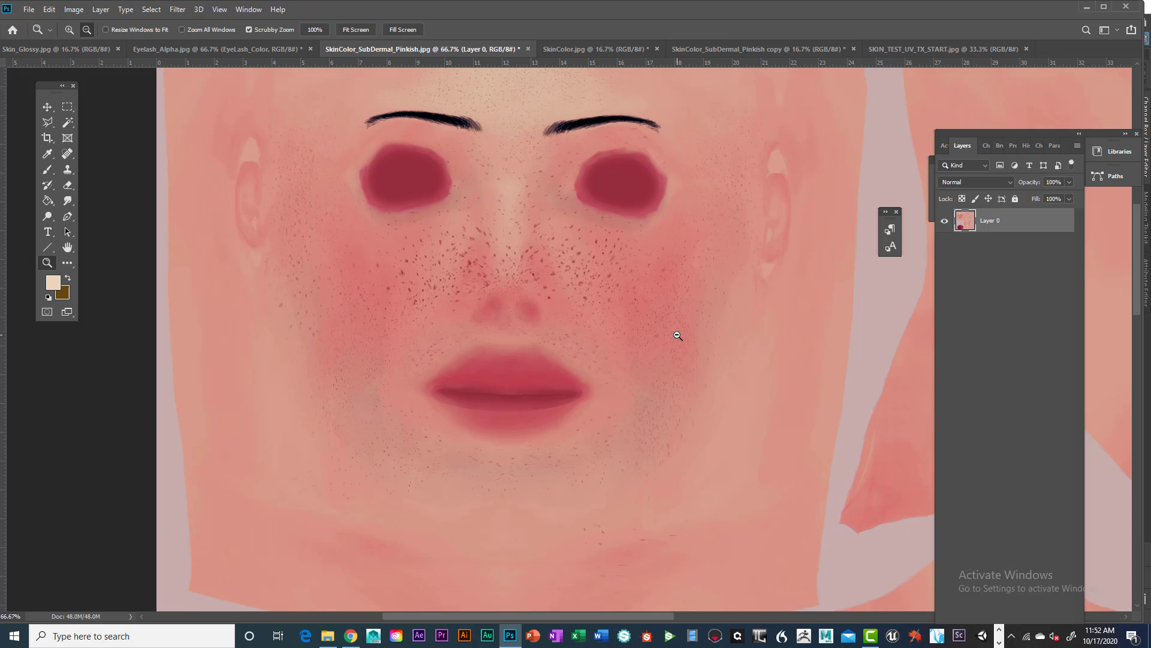
scroll(797, 185, "up", 1)
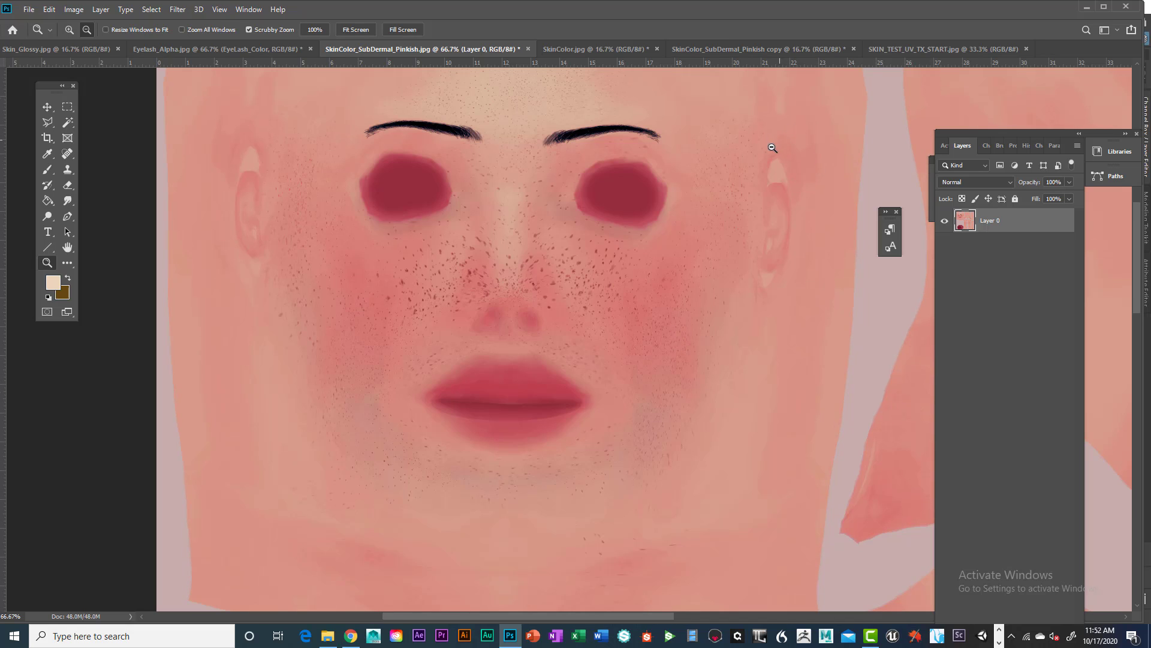
scroll(758, 240, "down", 2)
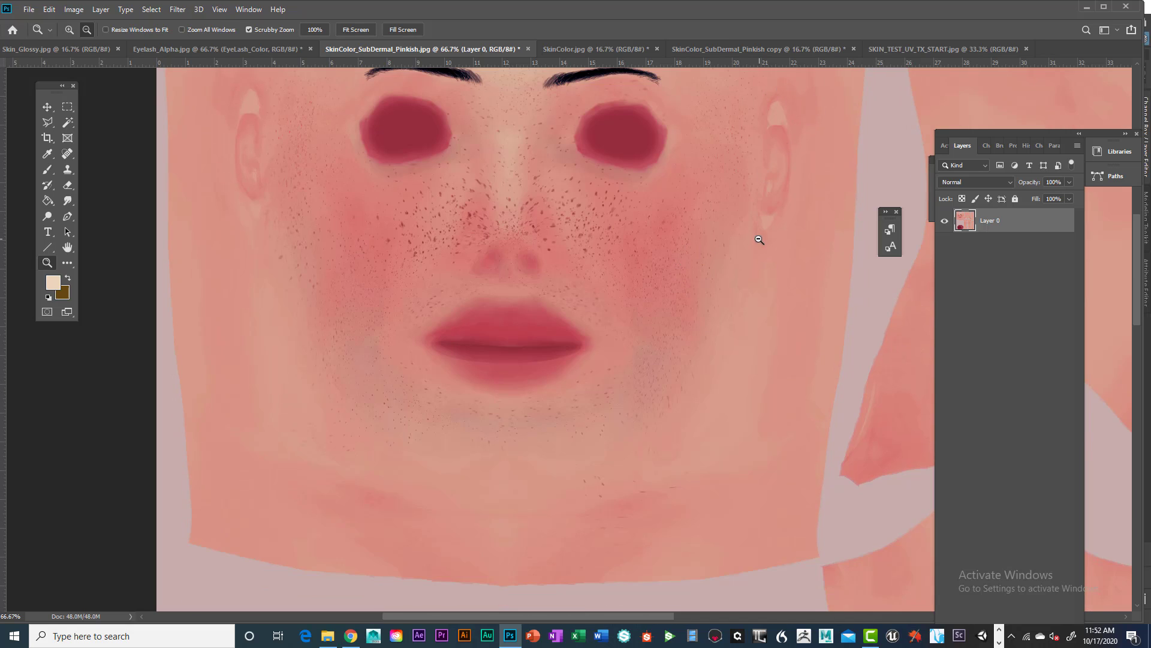
scroll(758, 240, "up", 4)
scroll(748, 248, "down", 2)
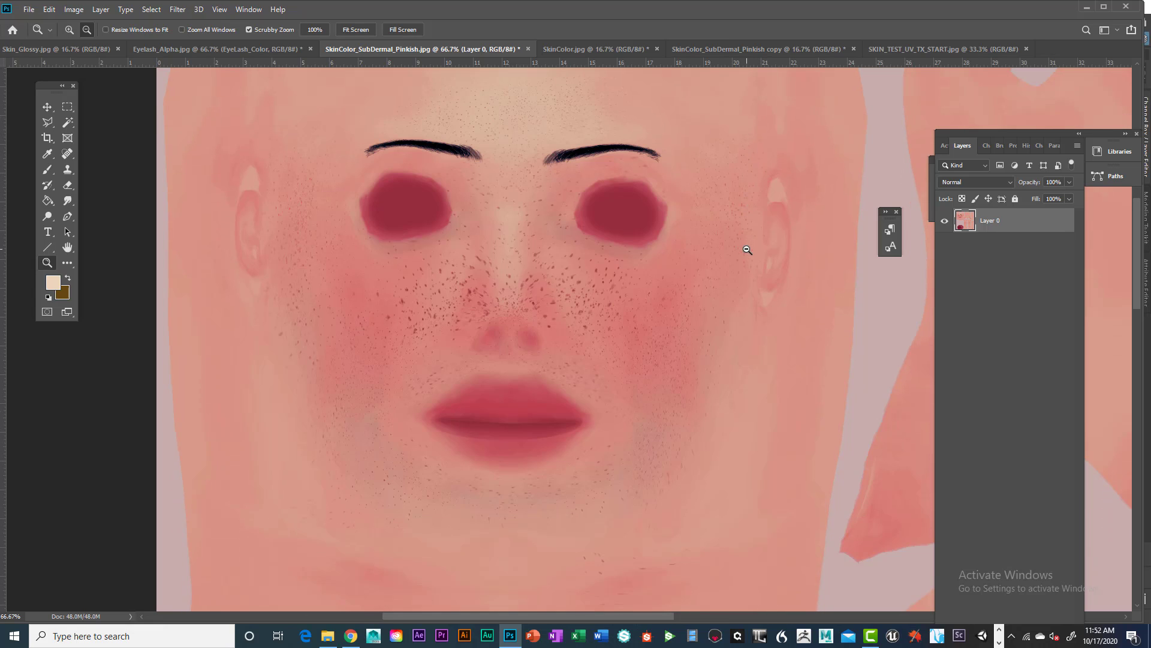
scroll(748, 249, "up", 1)
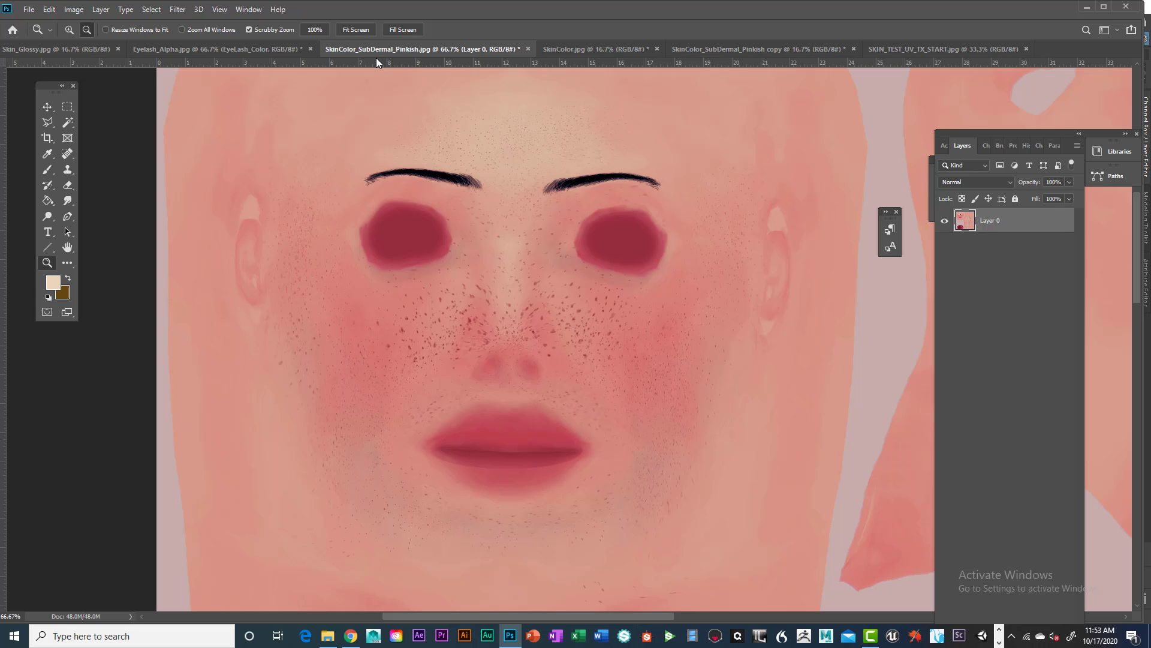
scroll(658, 253, "down", 2)
scroll(747, 212, "up", 2)
scroll(448, 196, "down", 1)
scroll(450, 202, "up", 2)
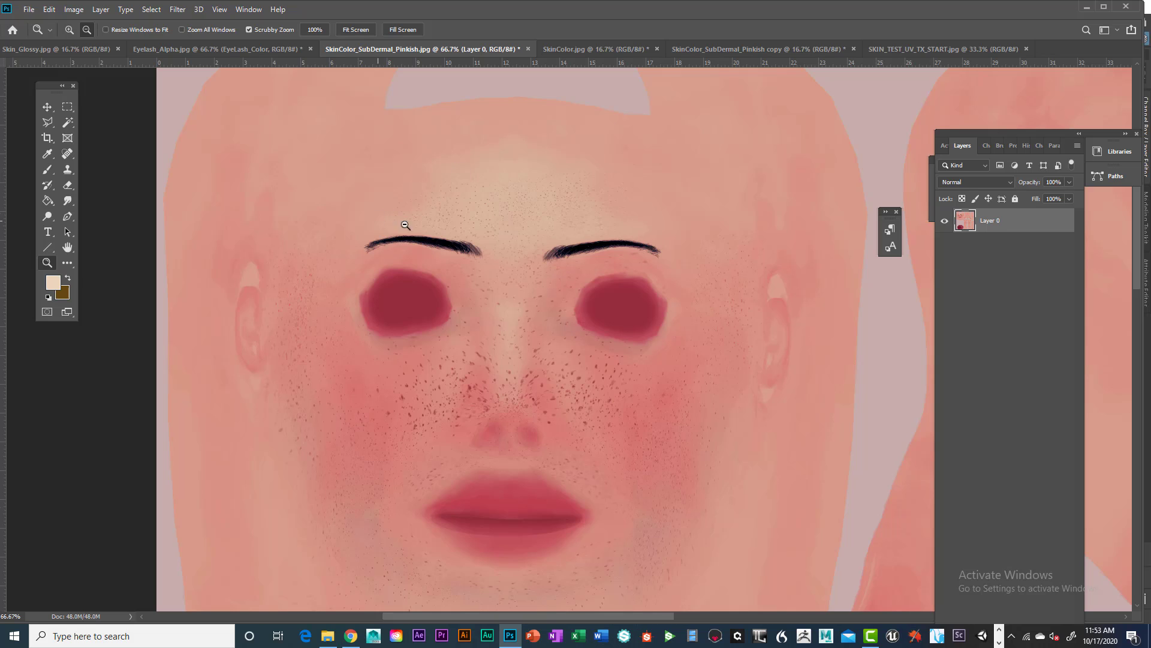
scroll(459, 247, "down", 1)
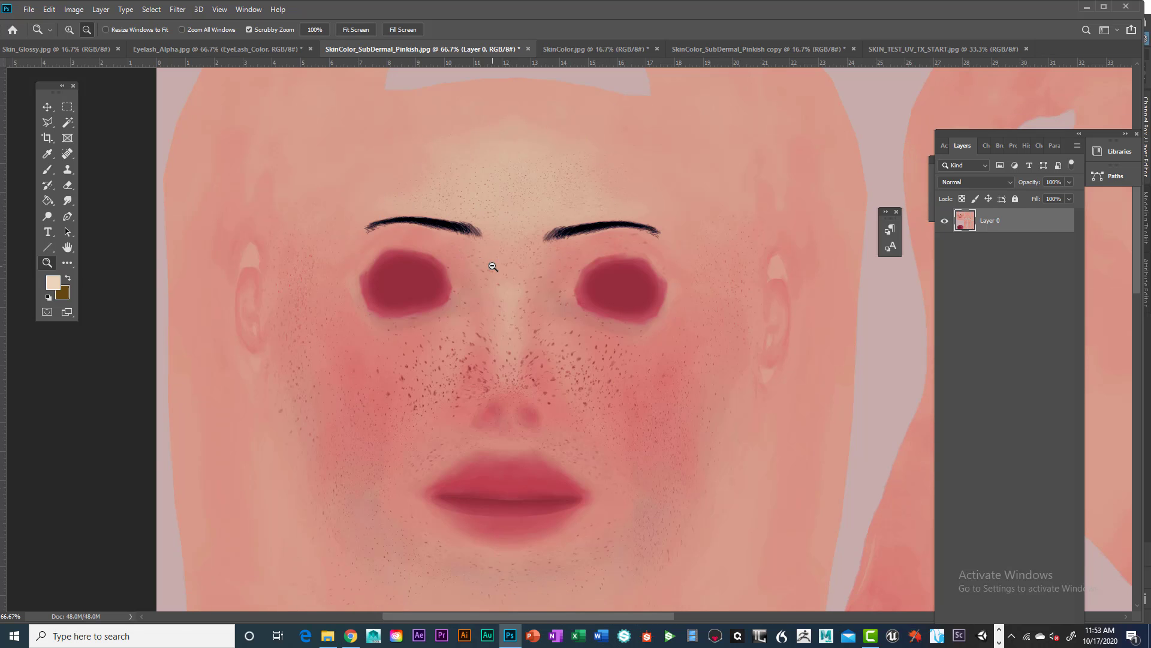
scroll(482, 262, "up", 1)
left_click(514, 250)
left_click(514, 249)
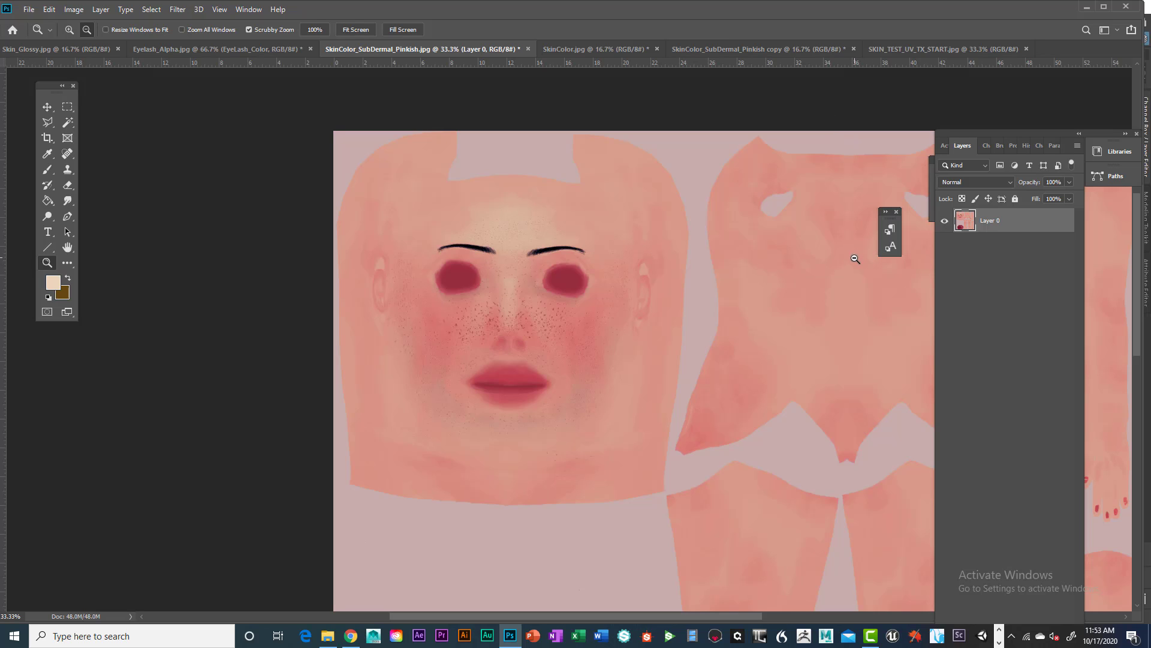
left_click(825, 184)
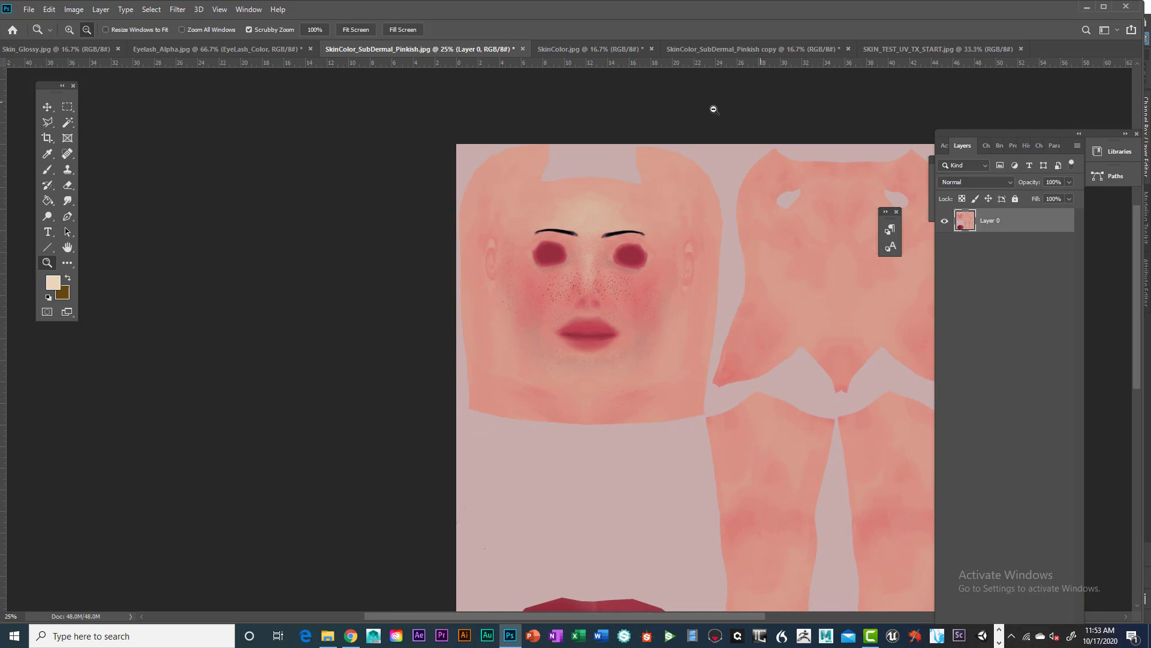
scroll(700, 217, "down", 1)
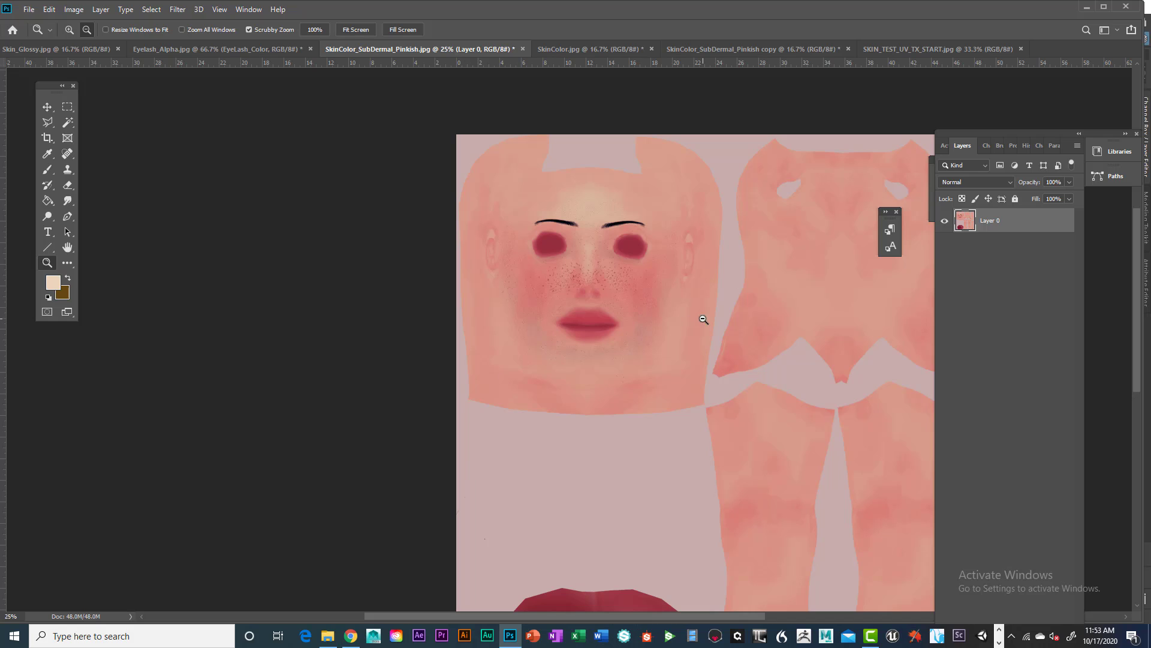
Compare the SKIN_TEST_UV_TX_START layout with the pinkish subdermal texture, including its scalp and leg areas
left_click(895, 47)
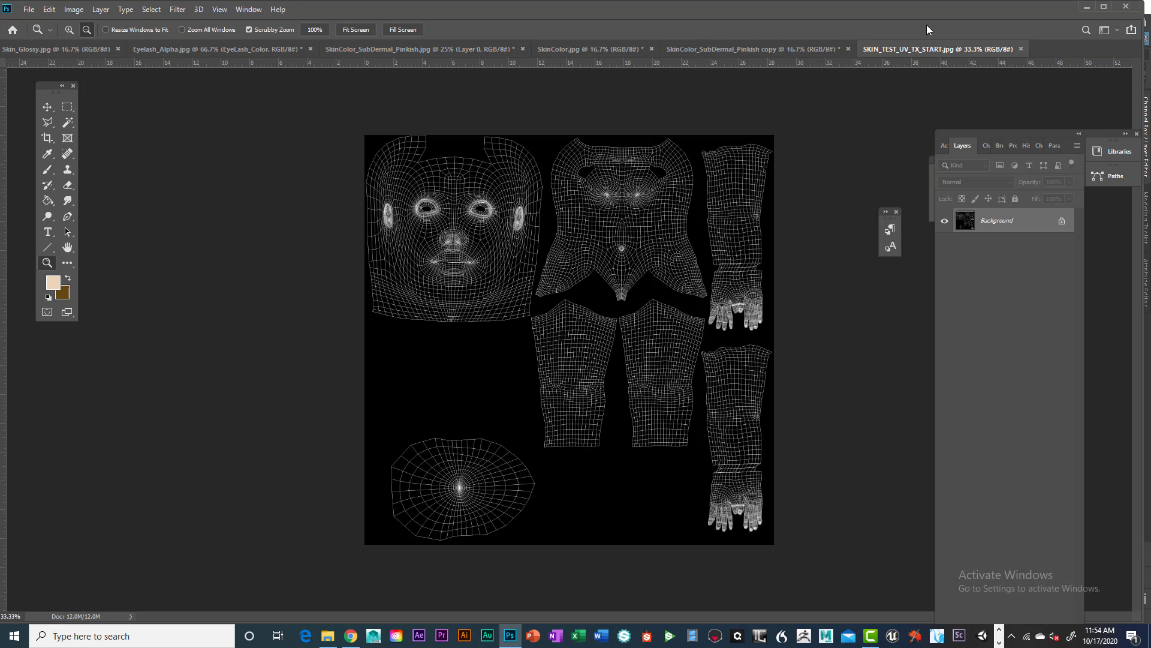
left_click(427, 49)
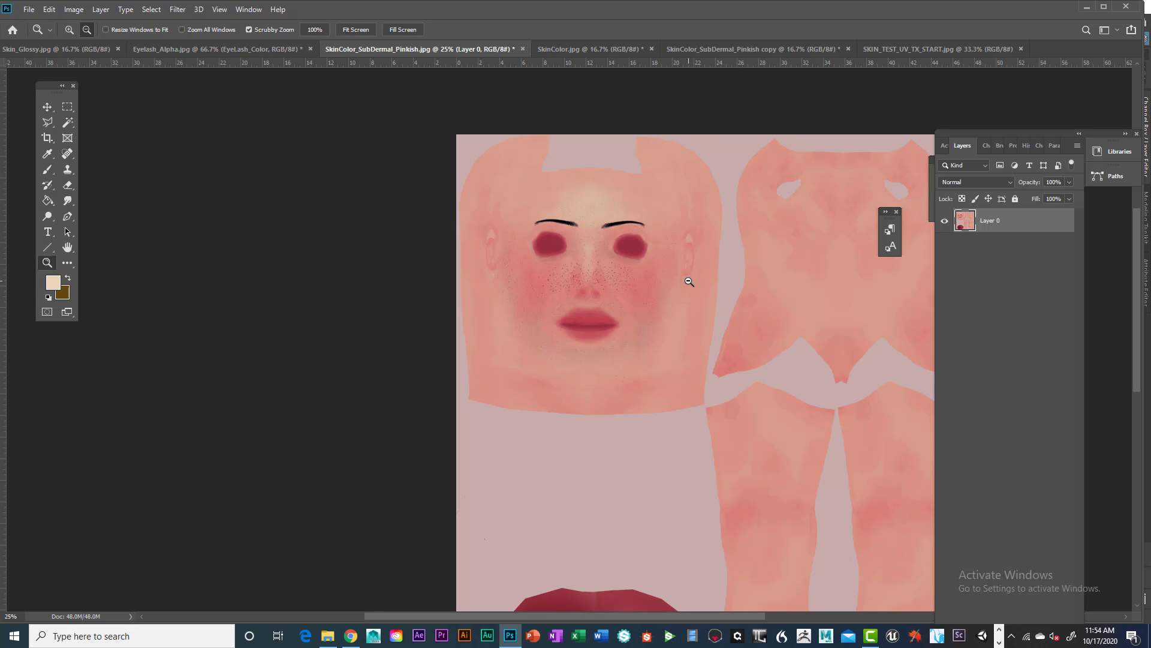
scroll(715, 426, "down", 5)
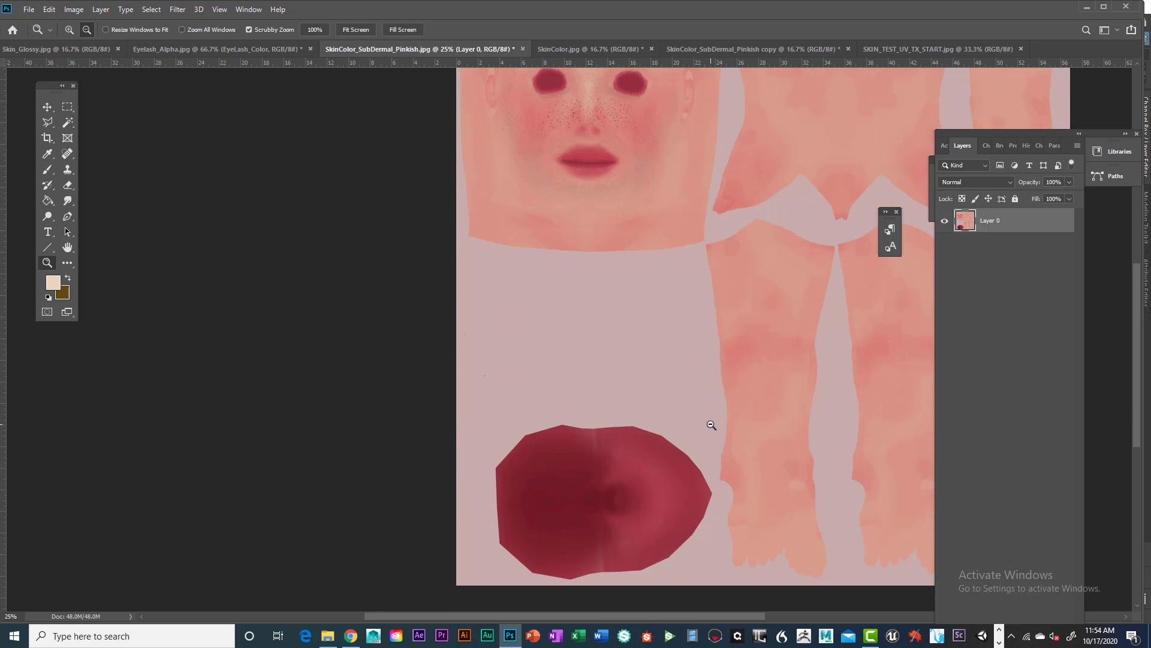
scroll(712, 425, "up", 4)
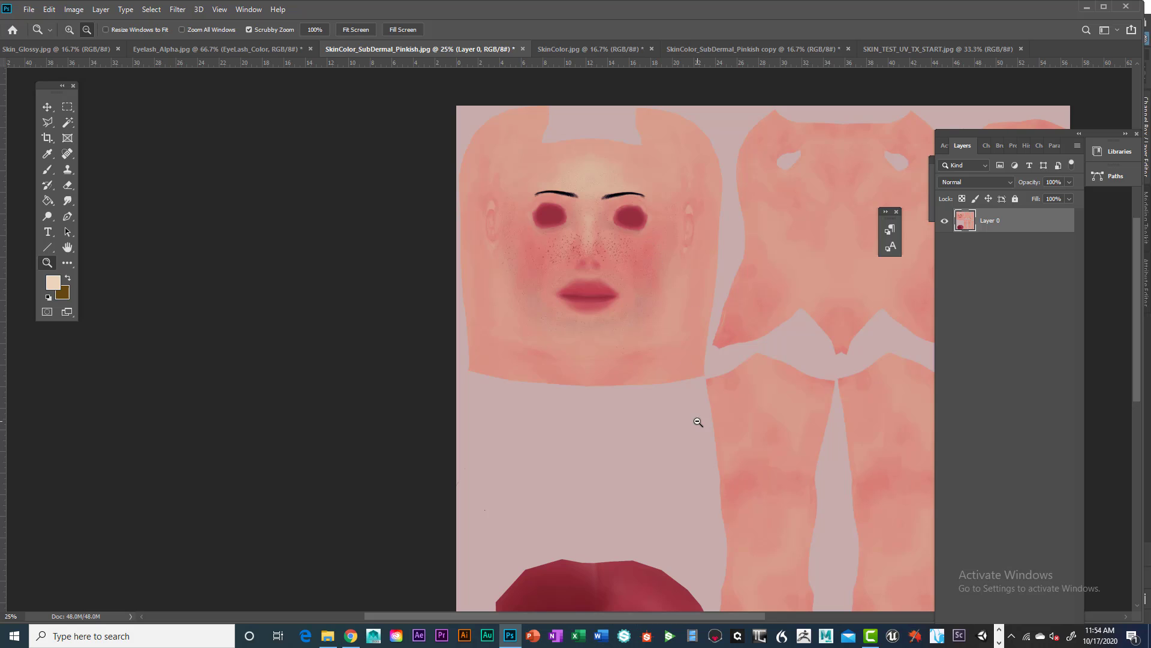
Switch to the Maya character scene, deselect the head mesh by selecting the ground, and display textures in the viewport
left_click(999, 641)
mouse_move(568, 640)
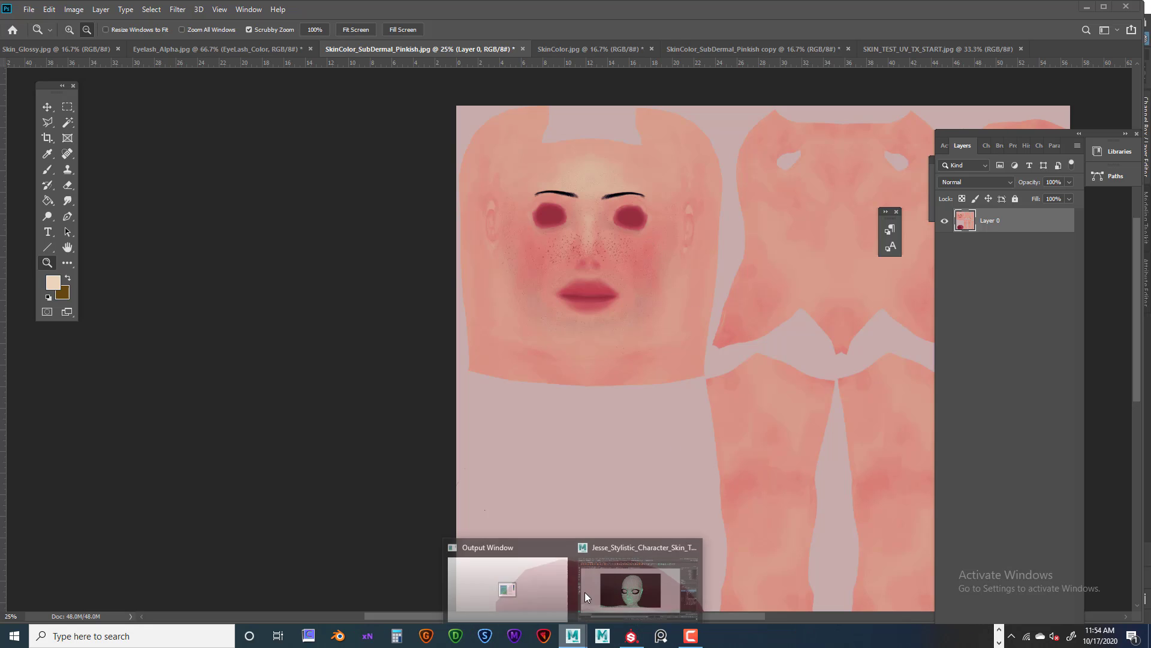
left_click(661, 588)
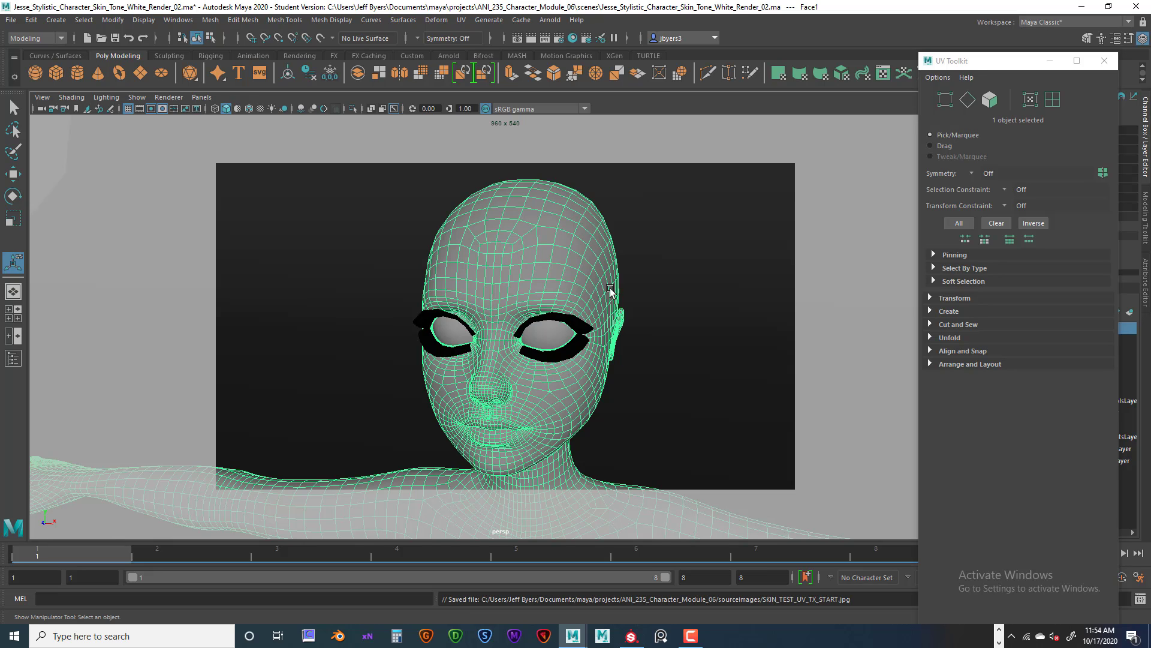
left_click(645, 336)
key("6")
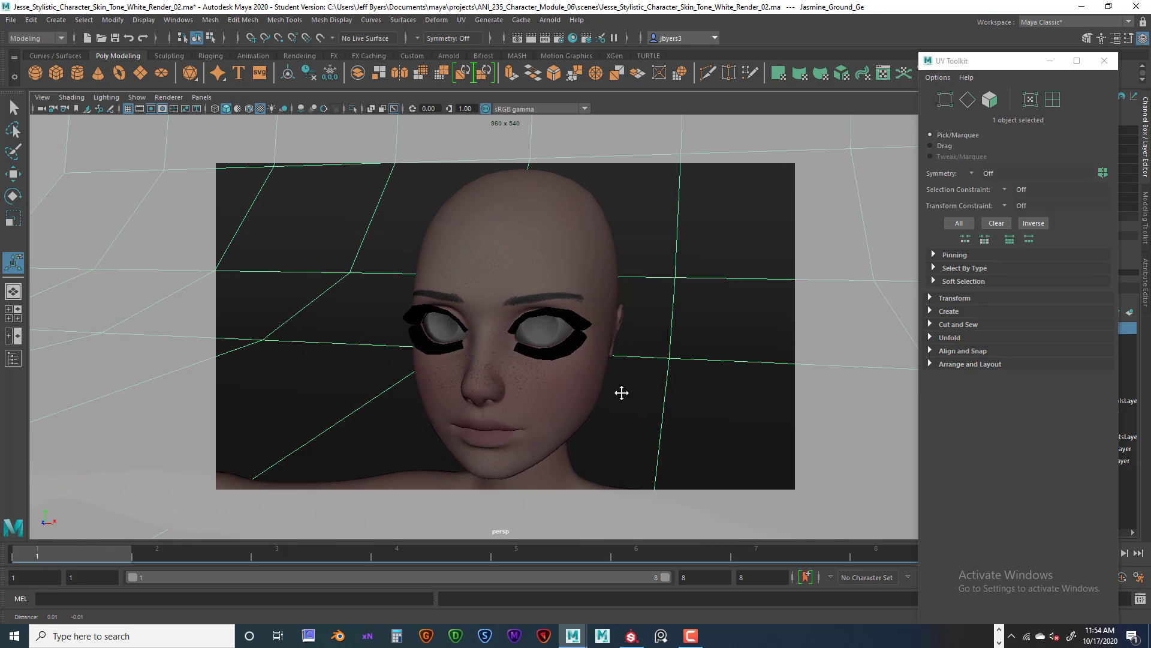
left_click_drag(622, 391, 620, 394, "alt")
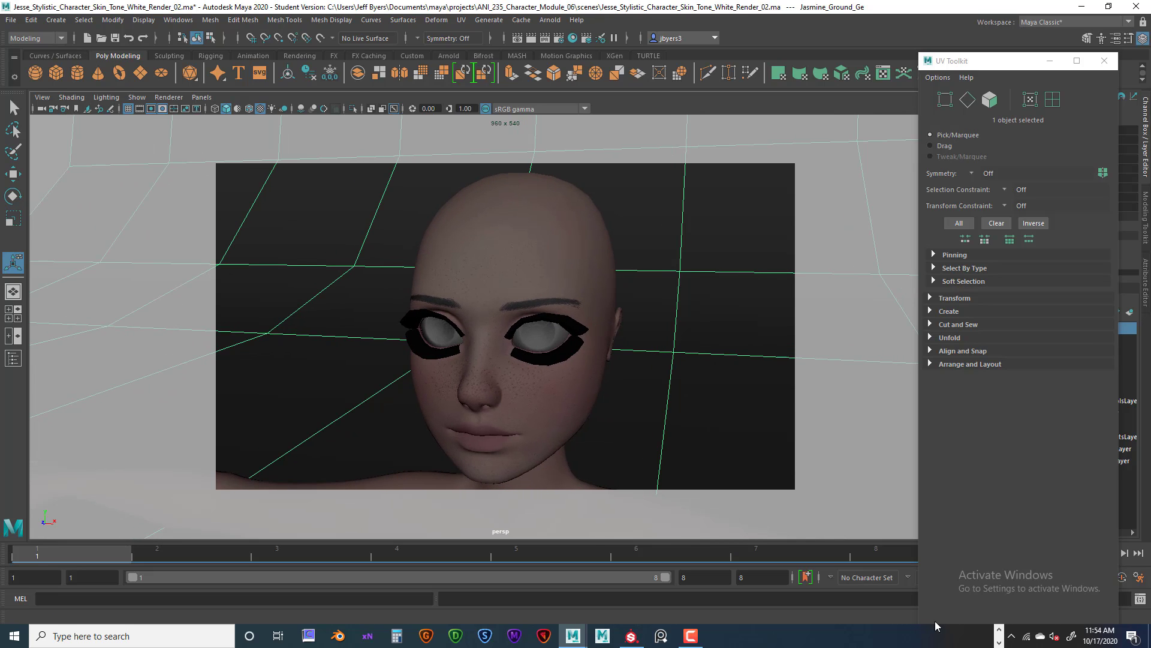
Return to Photoshop and compare the SkinColor texture with the SkinColor_SubDermal_Pinkish texture
left_click(999, 642)
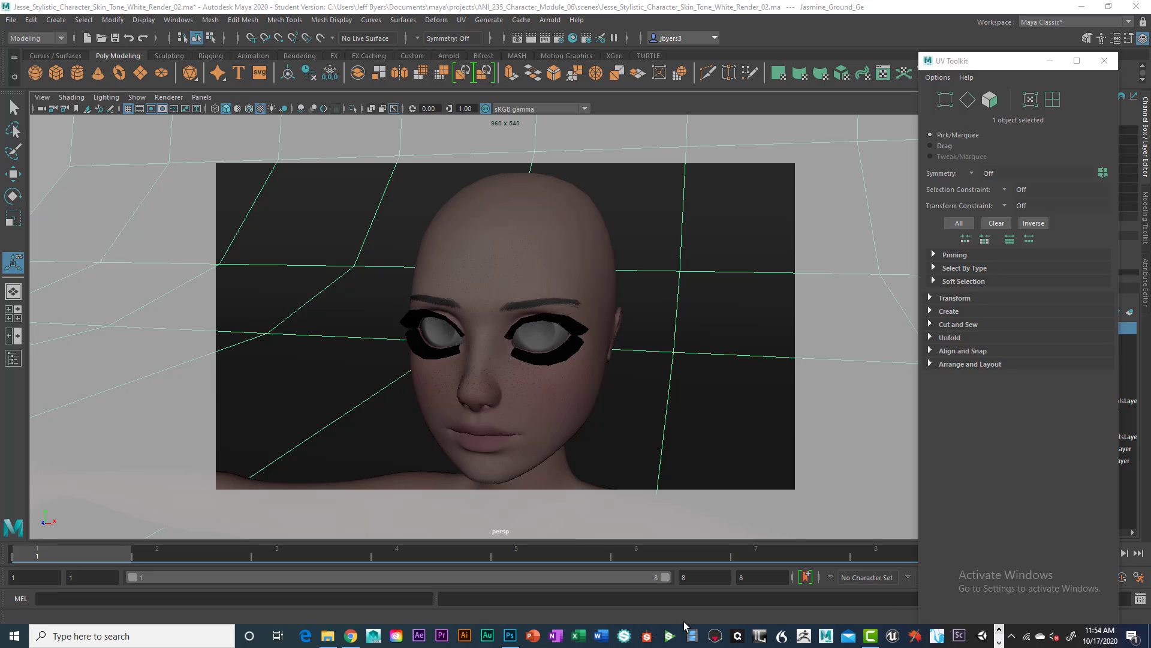
left_click(510, 636)
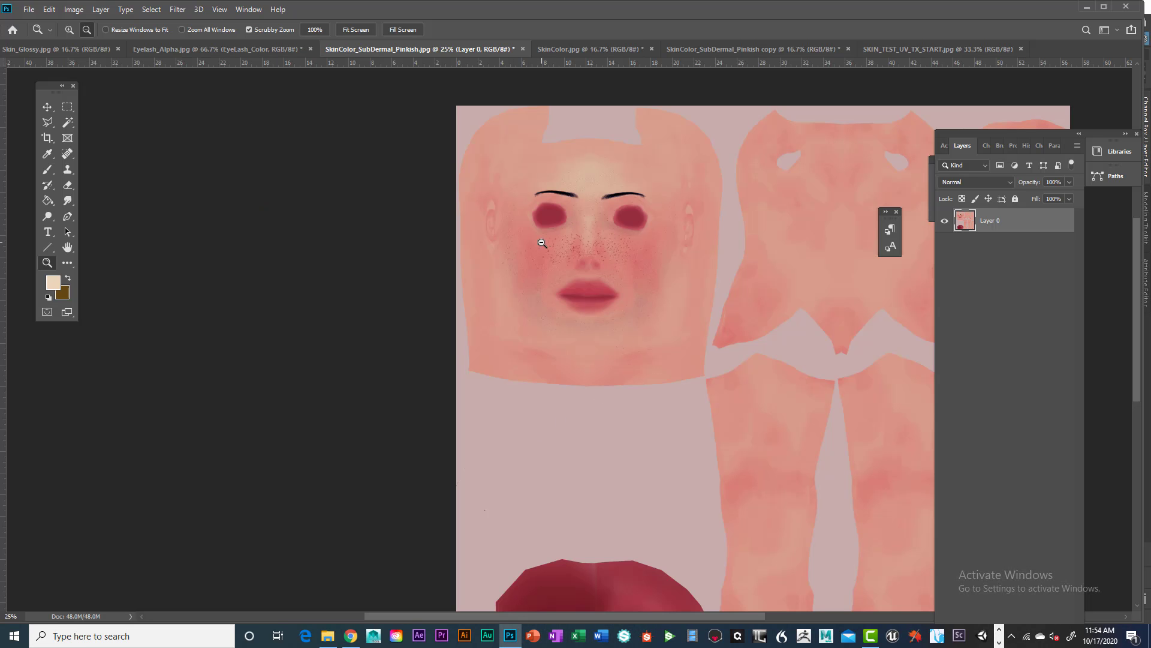
left_click(603, 48)
left_click(427, 53)
left_click(593, 50)
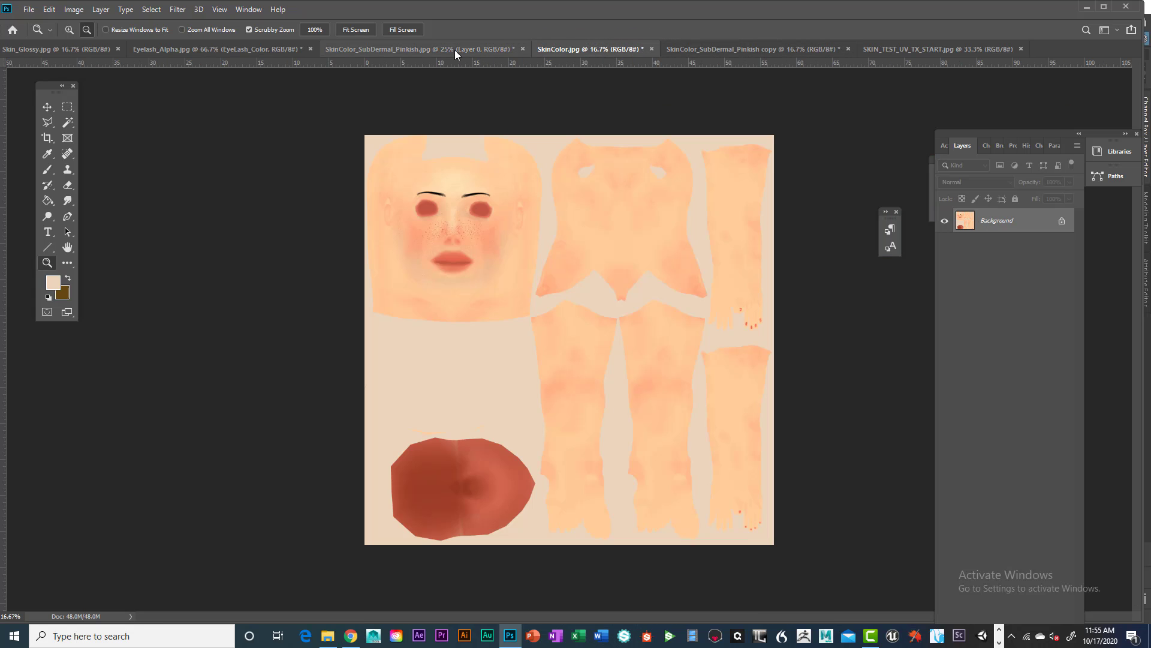
left_click(455, 50)
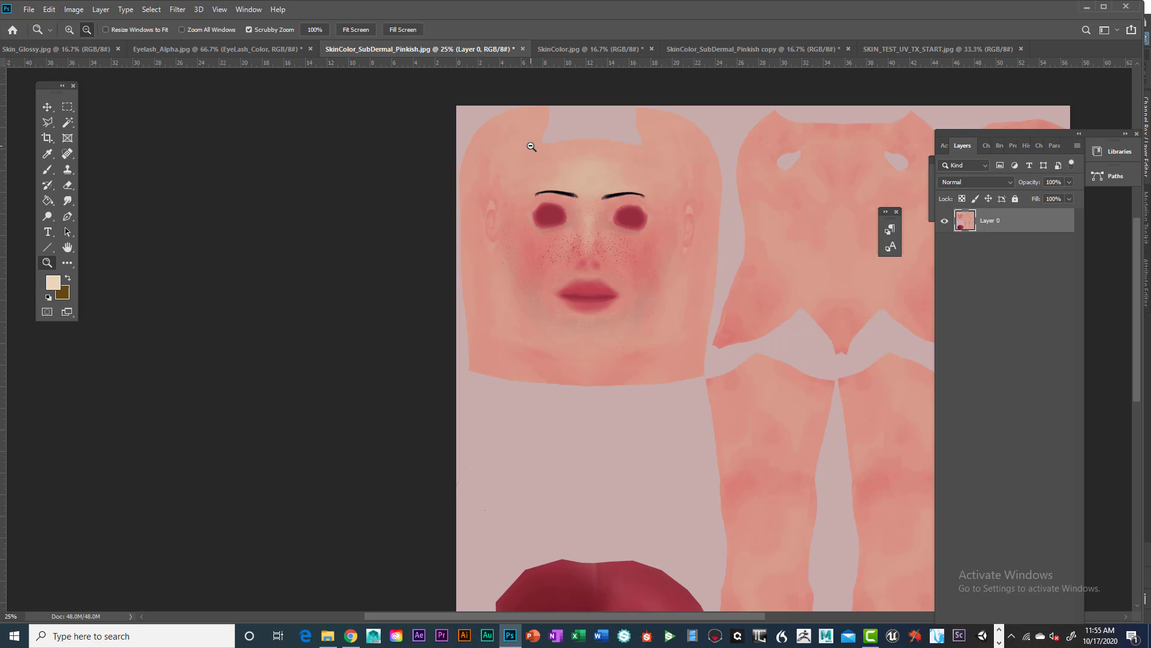
left_click(610, 52)
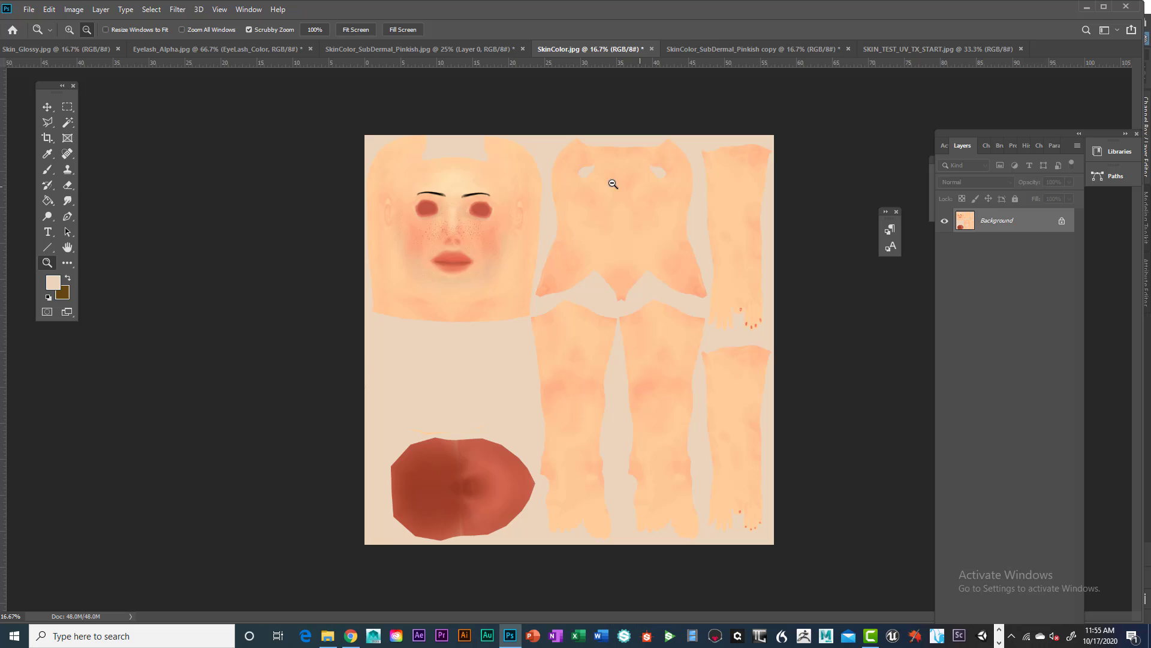
left_click(452, 47)
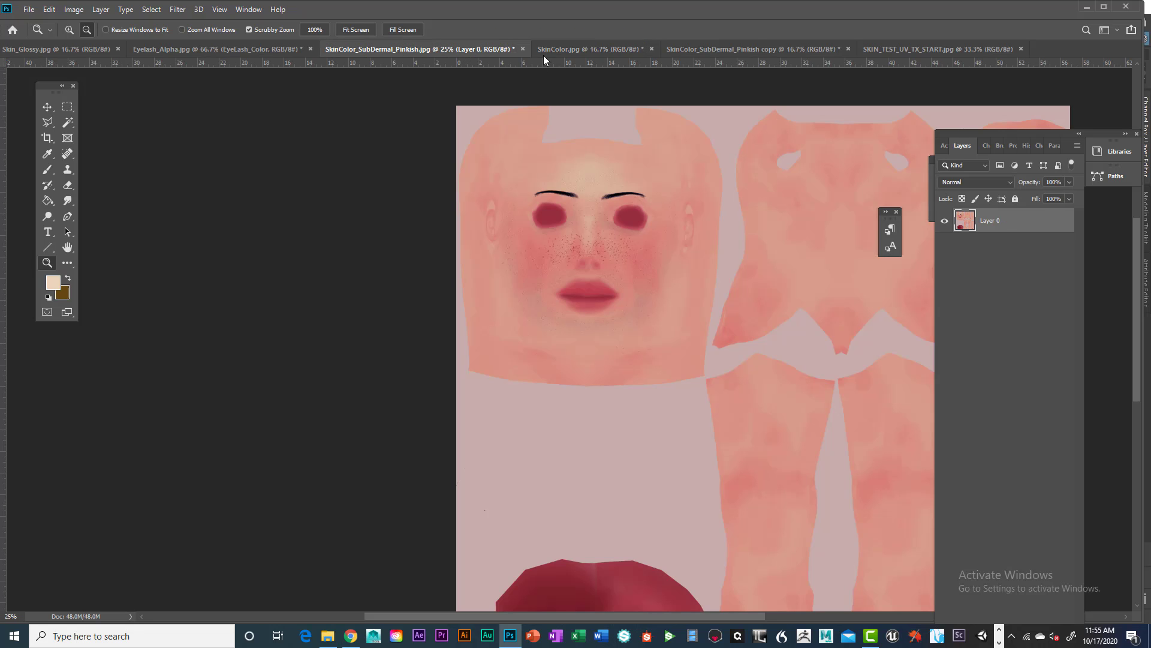
left_click(591, 49)
left_click(435, 48)
Switch to Maya, select the head and body mesh, close the UV Toolkit and show the HeadBody_TX material's attributes
left_click(513, 638)
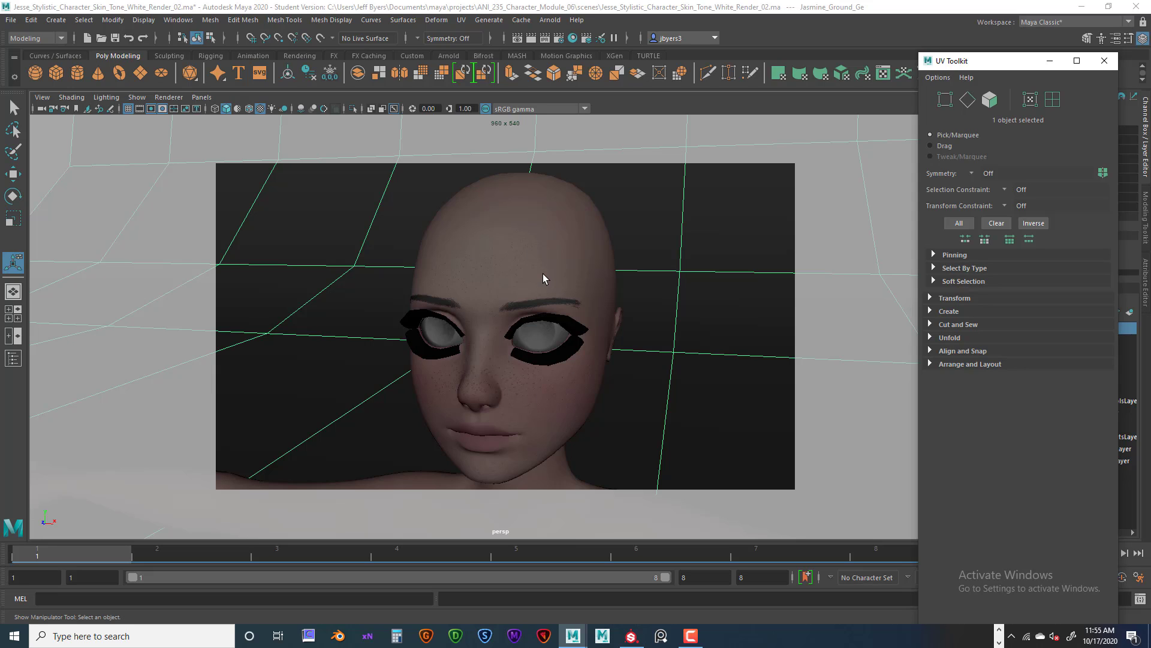
left_click(621, 252)
left_click(1104, 60)
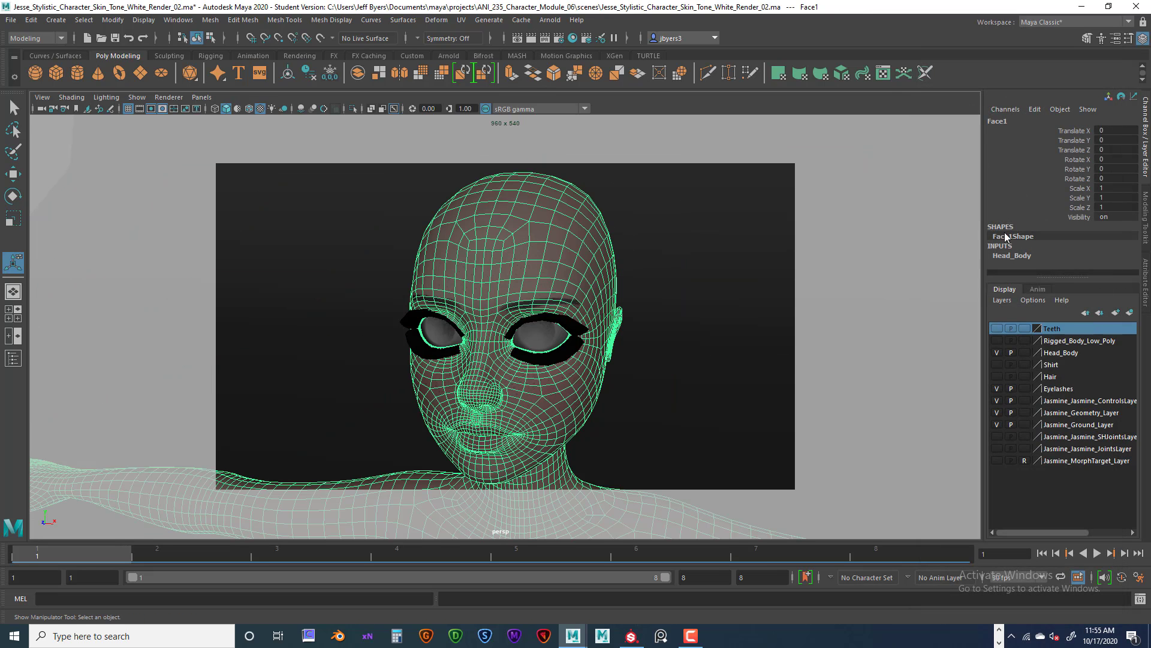
key("ctrl+a")
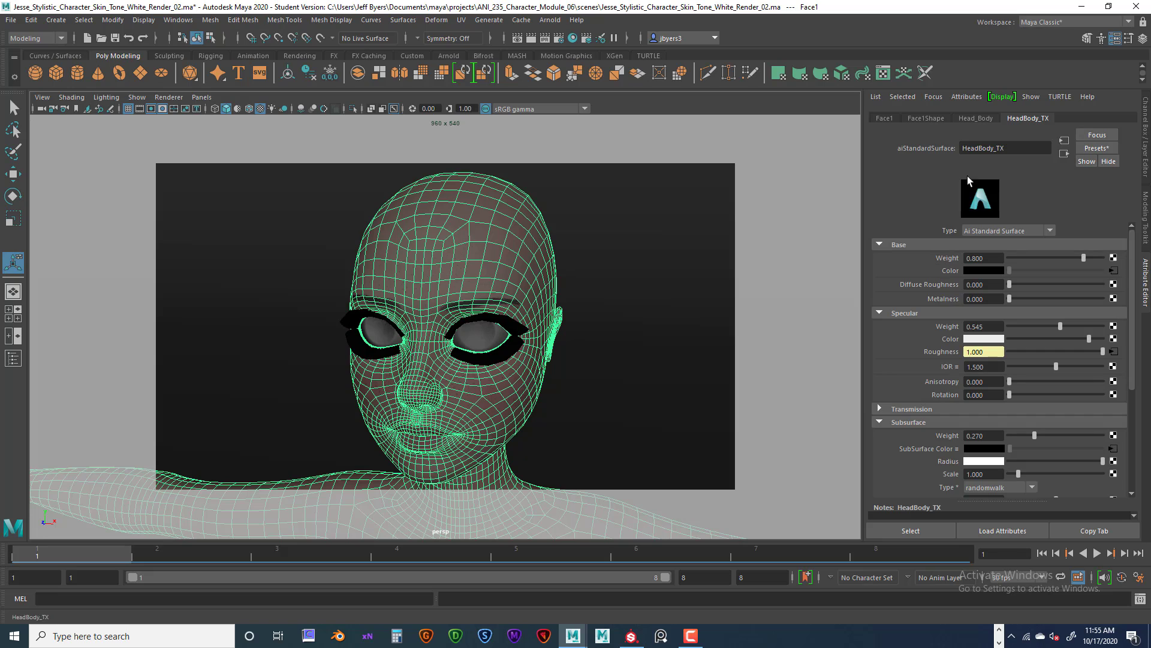
Look through the Arnold shaders offered as a new material for the head mesh, including aiStandardSurface, and close the list without assigning one
right_click_drag(496, 228, 496, 535)
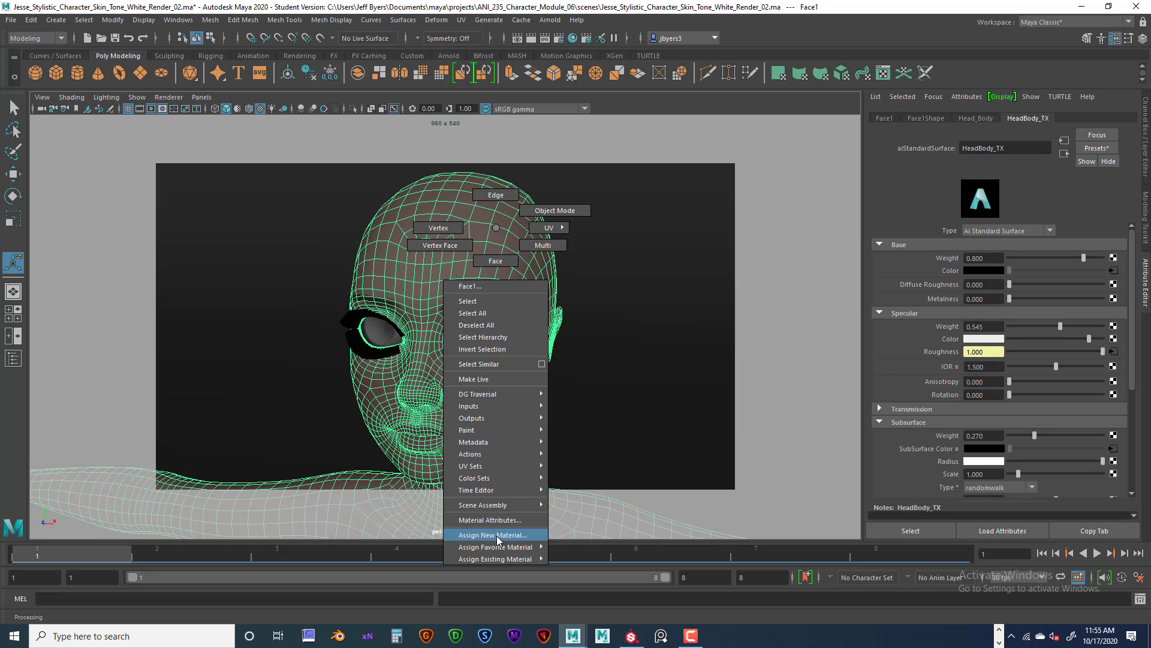
right_click_drag(497, 535, 496, 535)
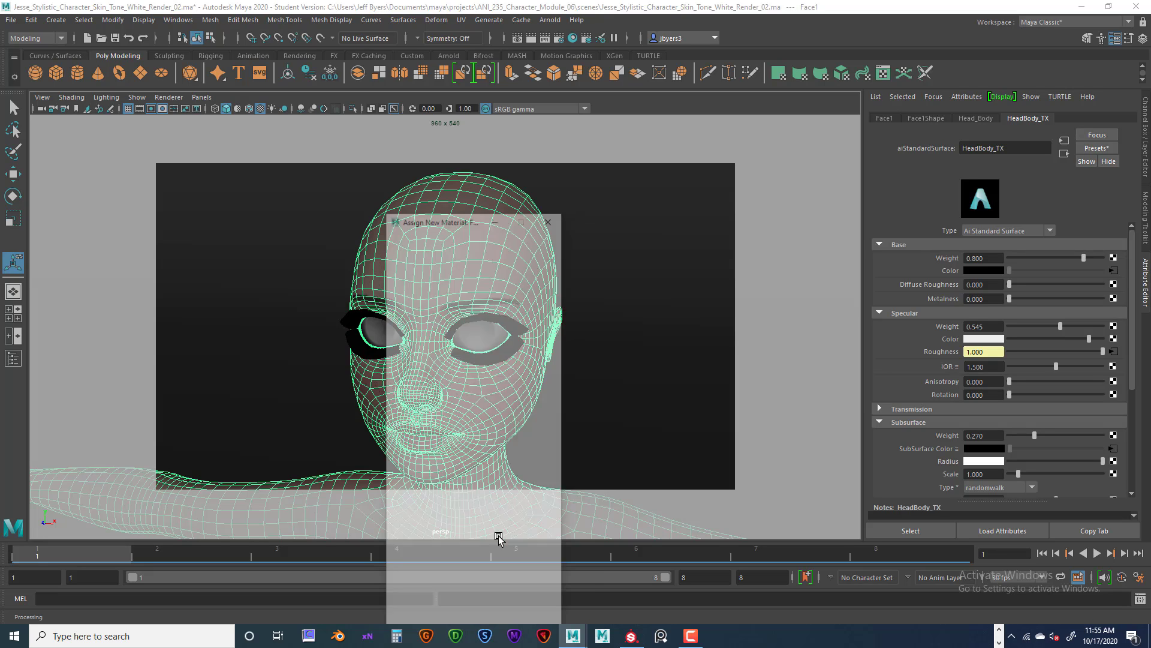
left_click_drag(494, 219, 651, 226)
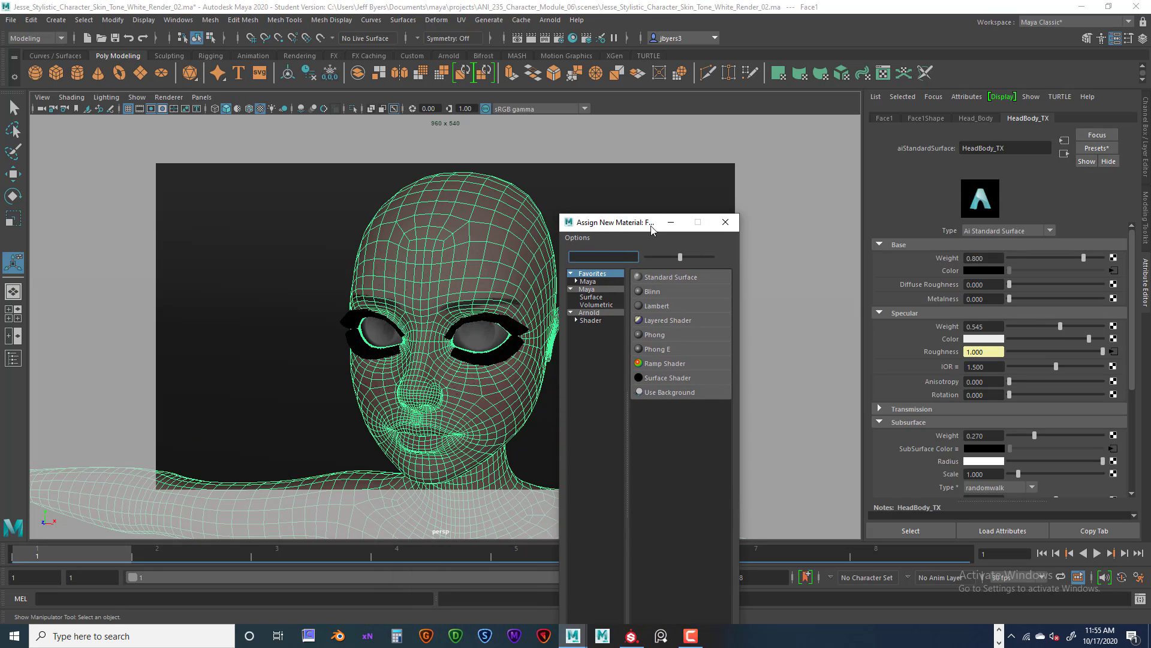
left_click(590, 320)
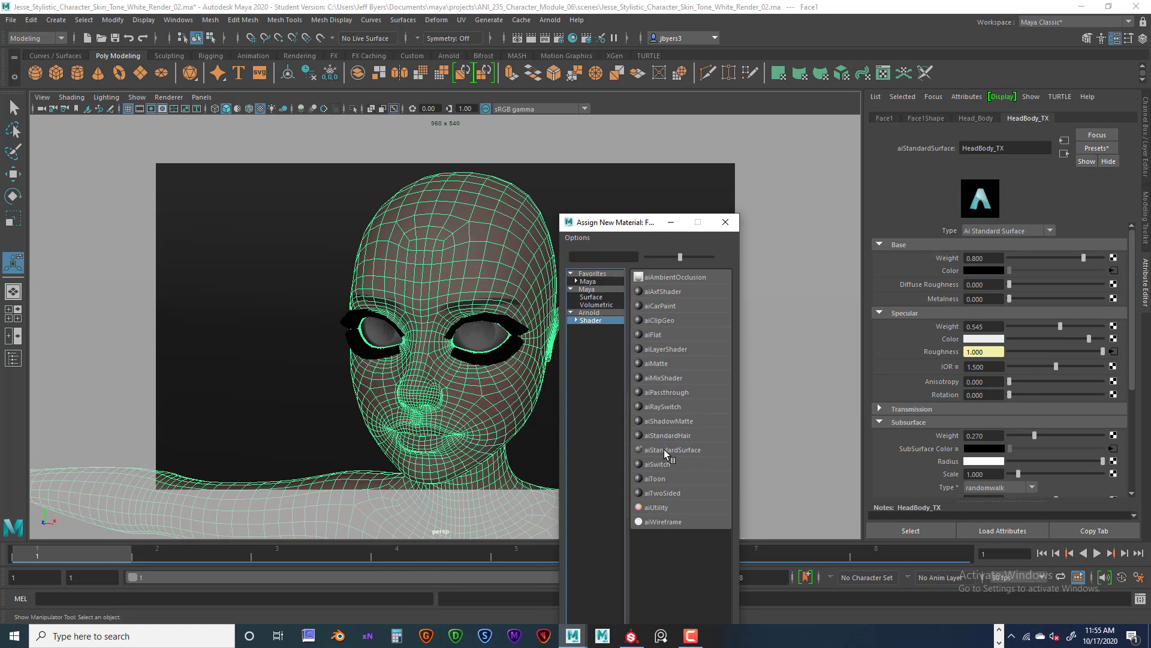
left_click(725, 224)
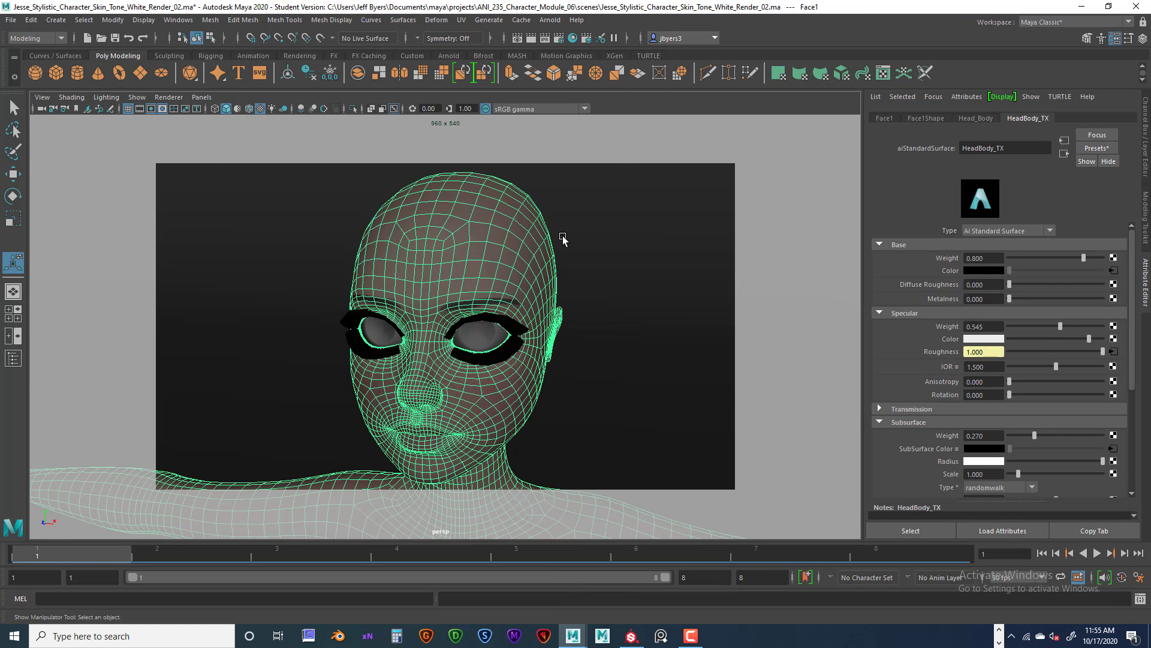
Show the file texture connected to the HeadBody_TX base color and browse the sourceimages folder without replacing its image
left_click(1113, 271)
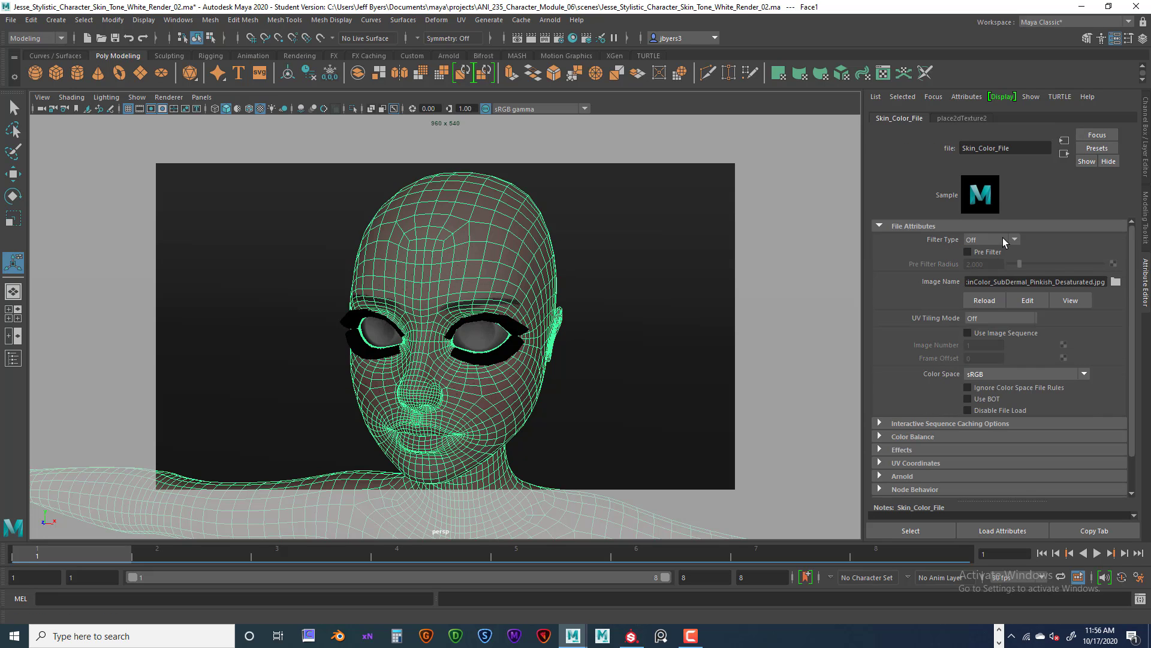
left_click(1115, 282)
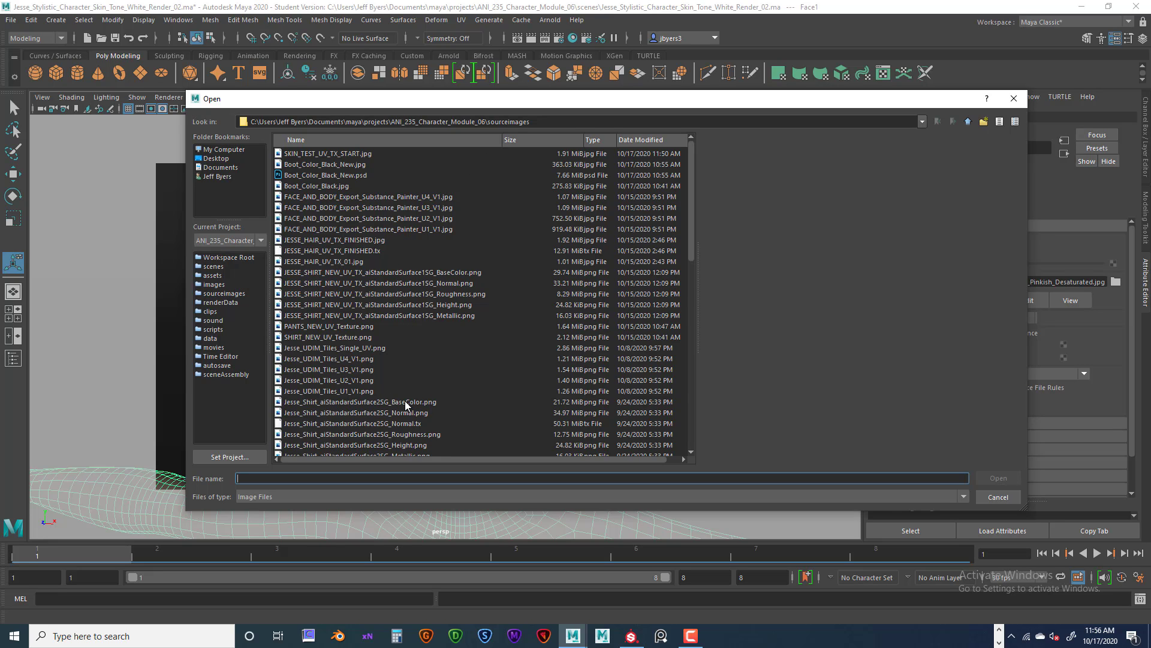
left_click(1014, 99)
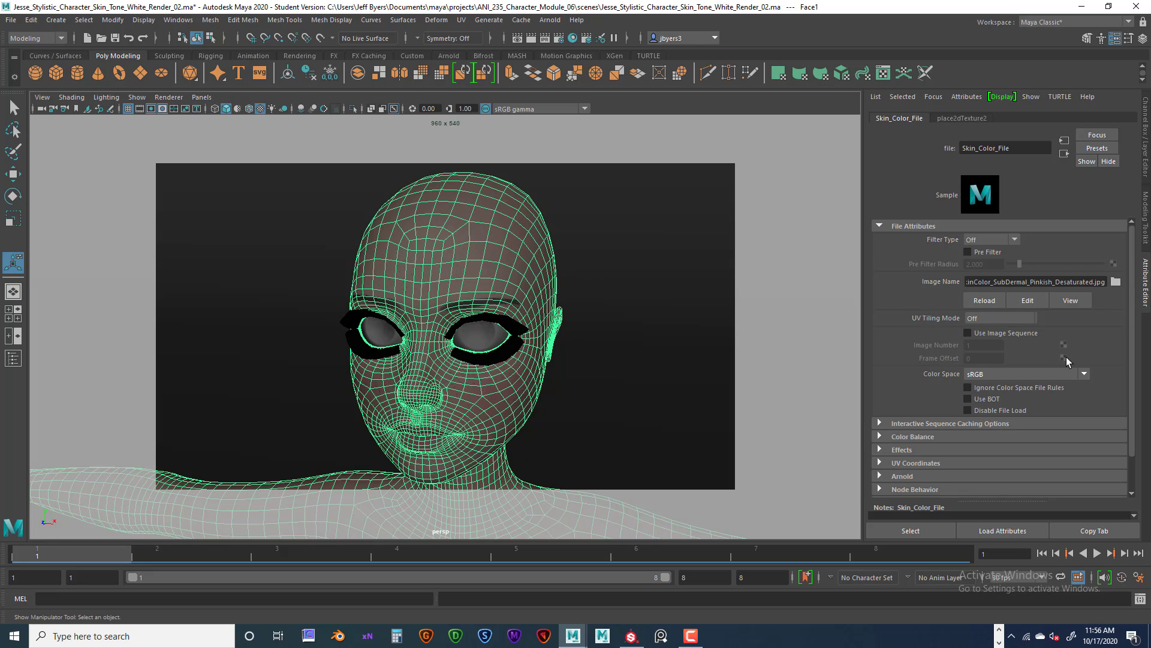
Review the Color Balance options of Skin_Color_File and the aiColorCorrect1 settings, and return to the HeadBody_TX material
scroll(1066, 358, "down", 2)
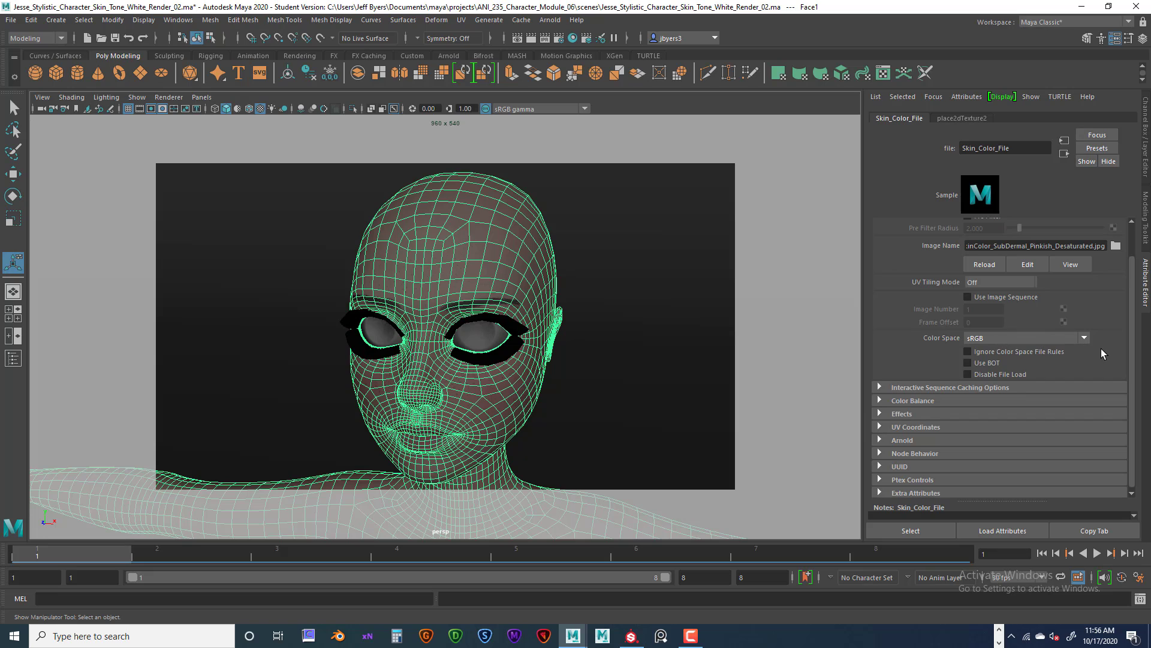
scroll(1102, 350, "down", 1)
left_click(896, 398)
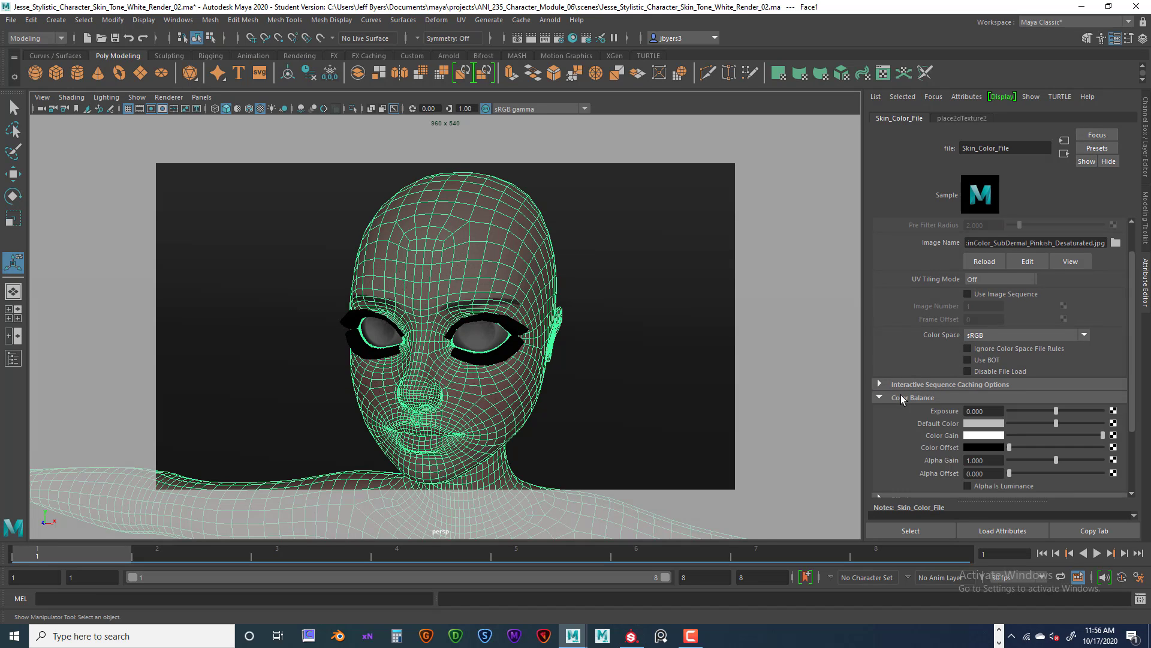
scroll(1006, 408, "down", 5)
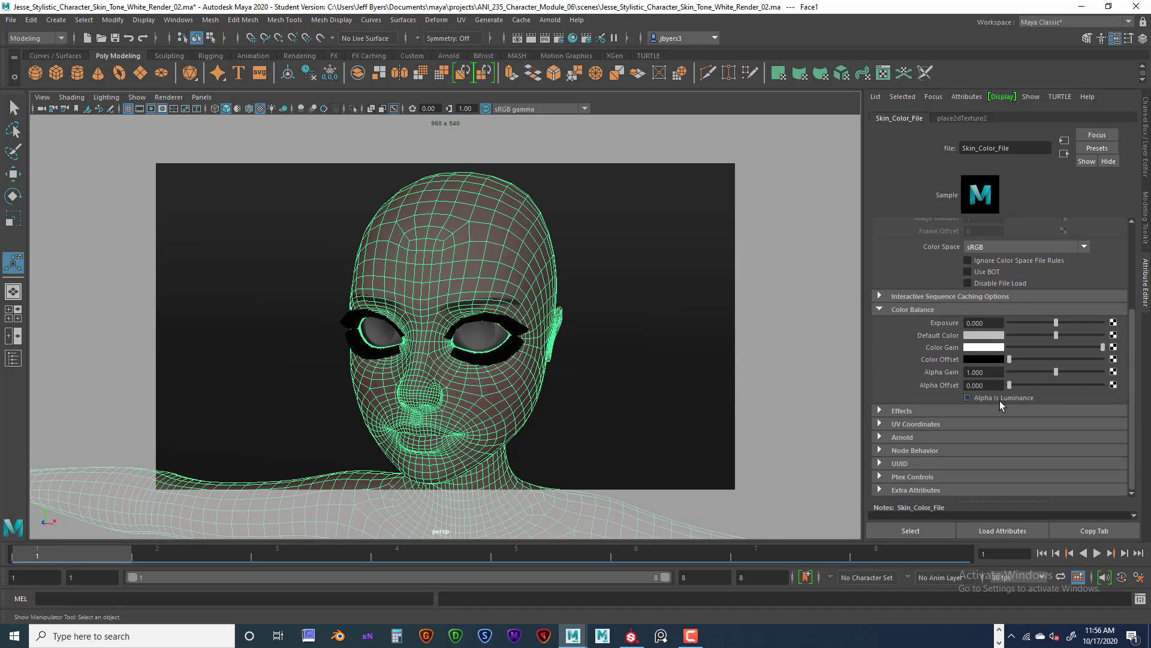
scroll(1007, 389, "up", 7)
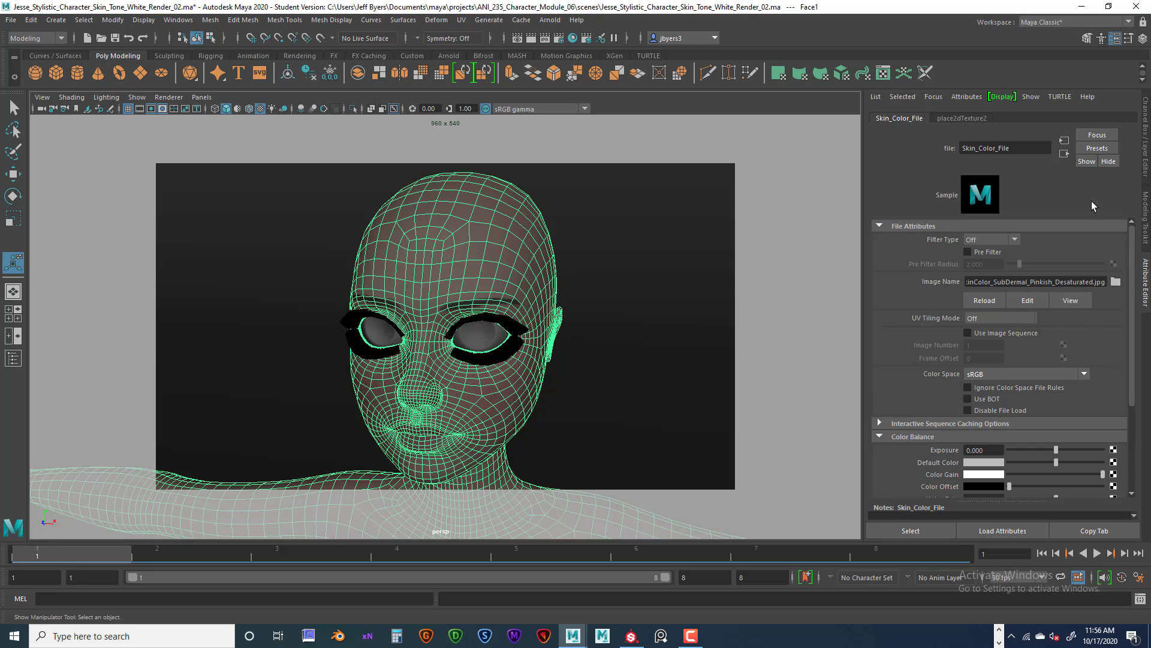
left_click(1064, 154)
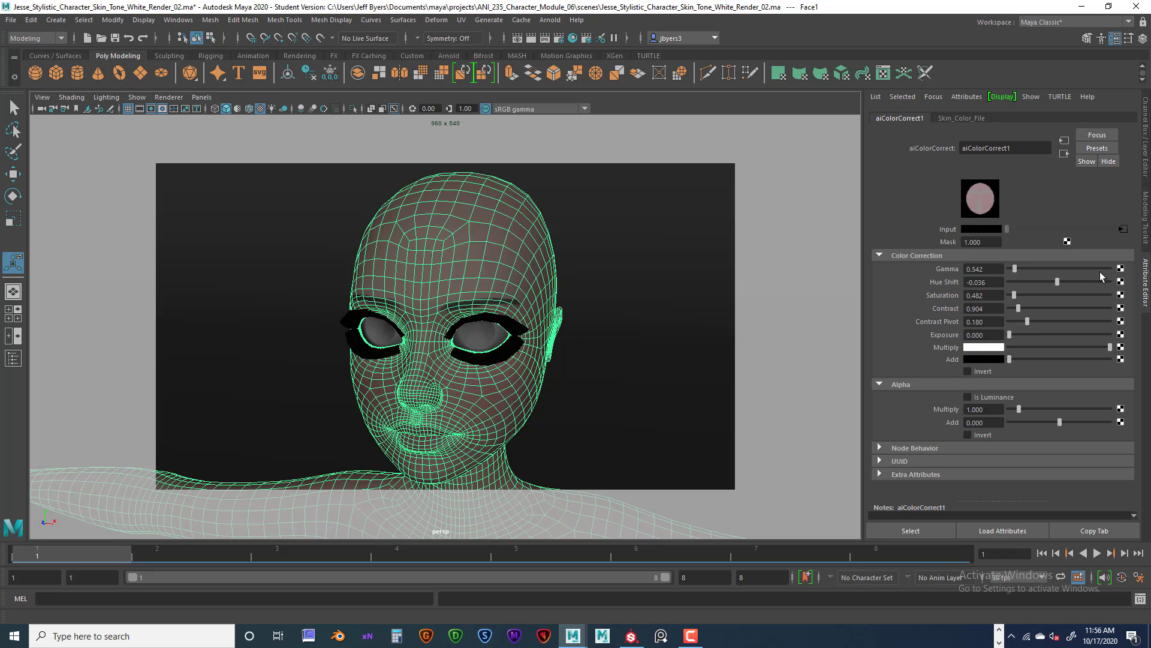
left_click(1065, 154)
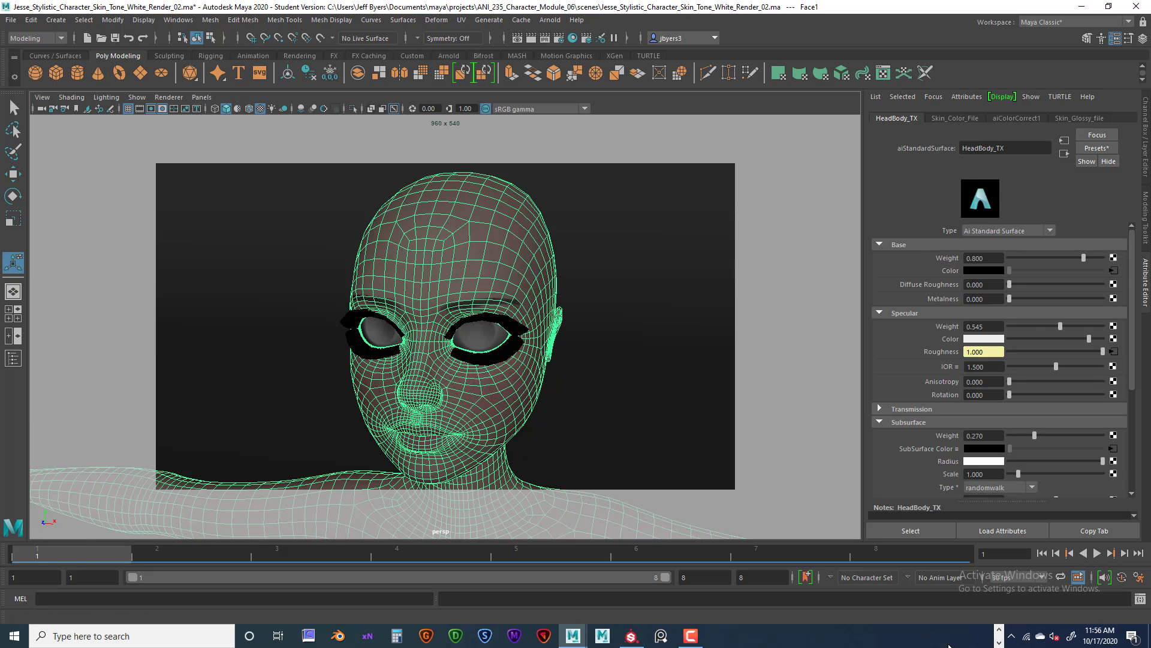
Switch to Photoshop and examine the face area of the Skin_Glossy.jpg texture up close
left_click(999, 629)
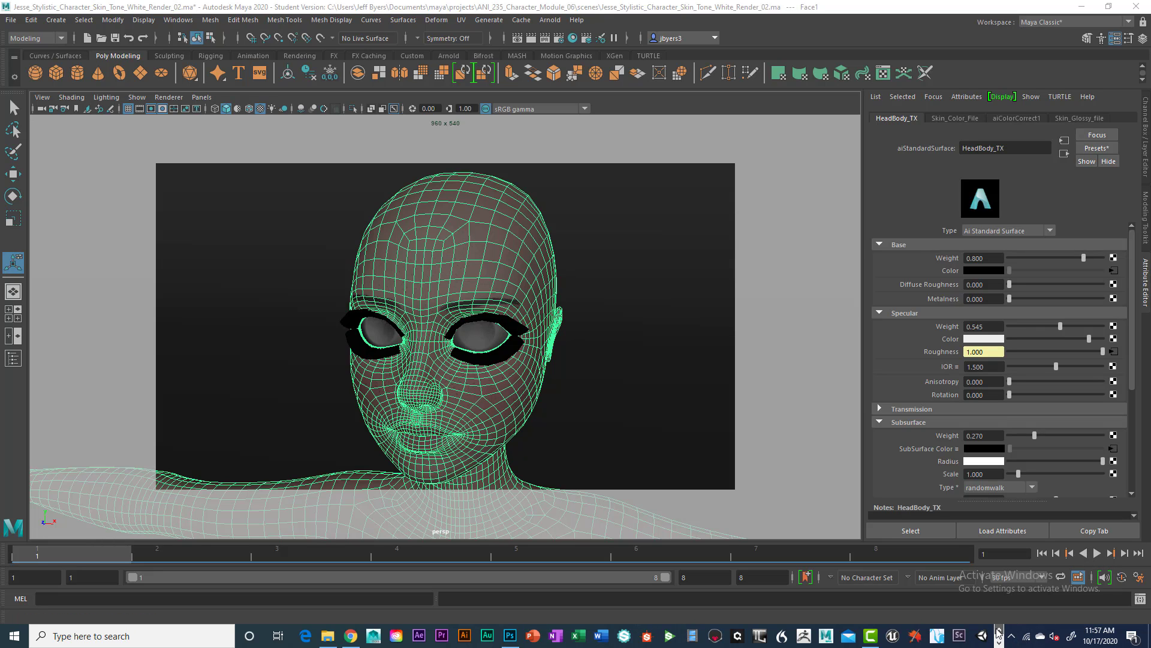
left_click(508, 637)
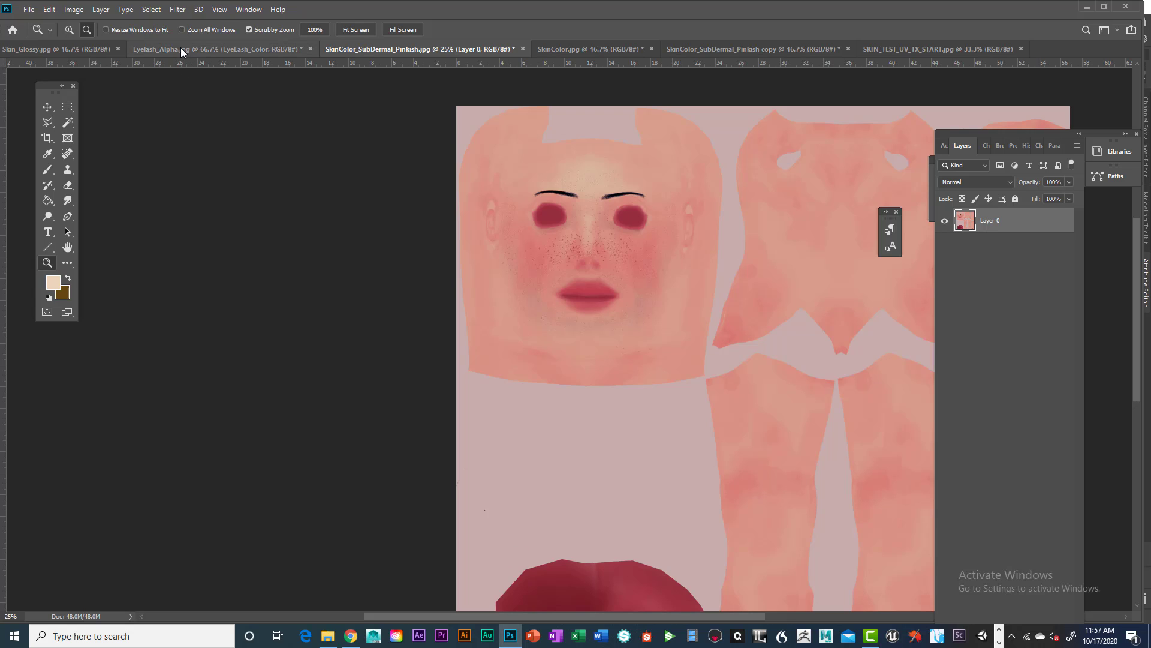
left_click(51, 49)
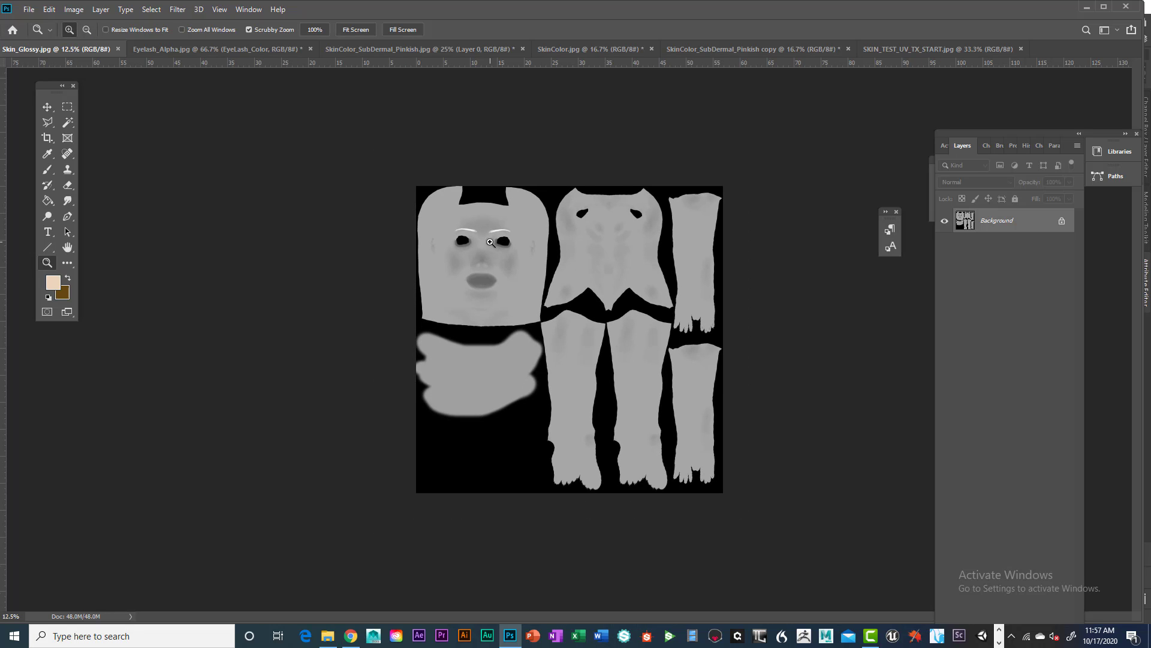
left_click(444, 229)
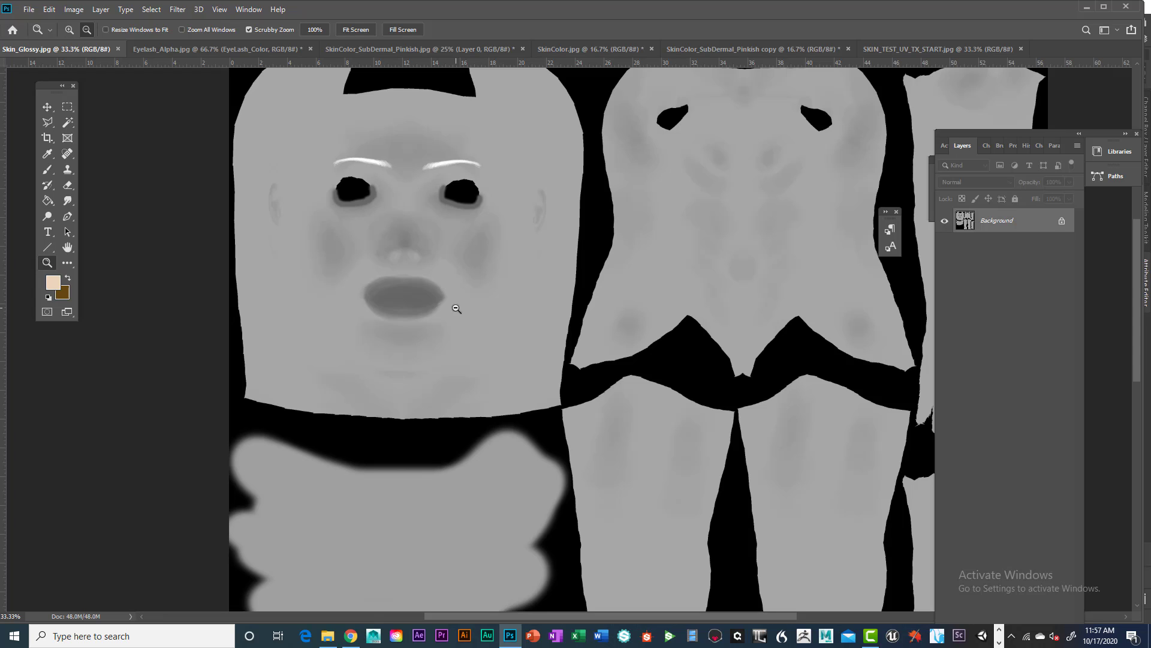
Locate the Desaturate adjustment for the SkinColor_SubDermal_Pinkish texture without applying it
left_click(382, 49)
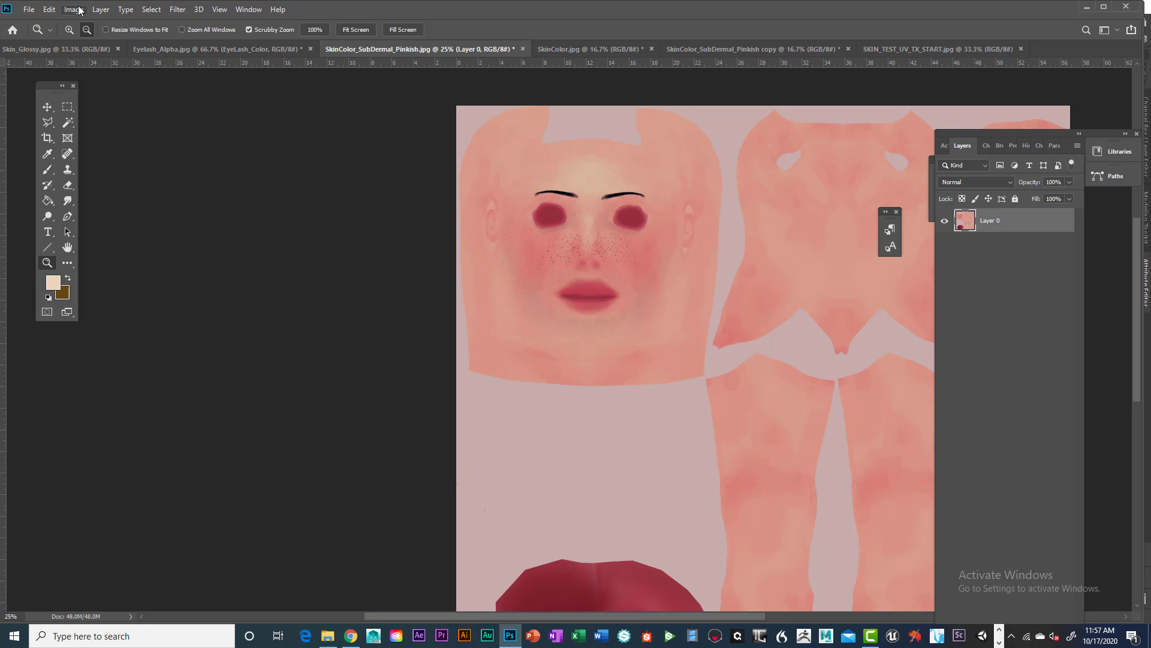
left_click(52, 10)
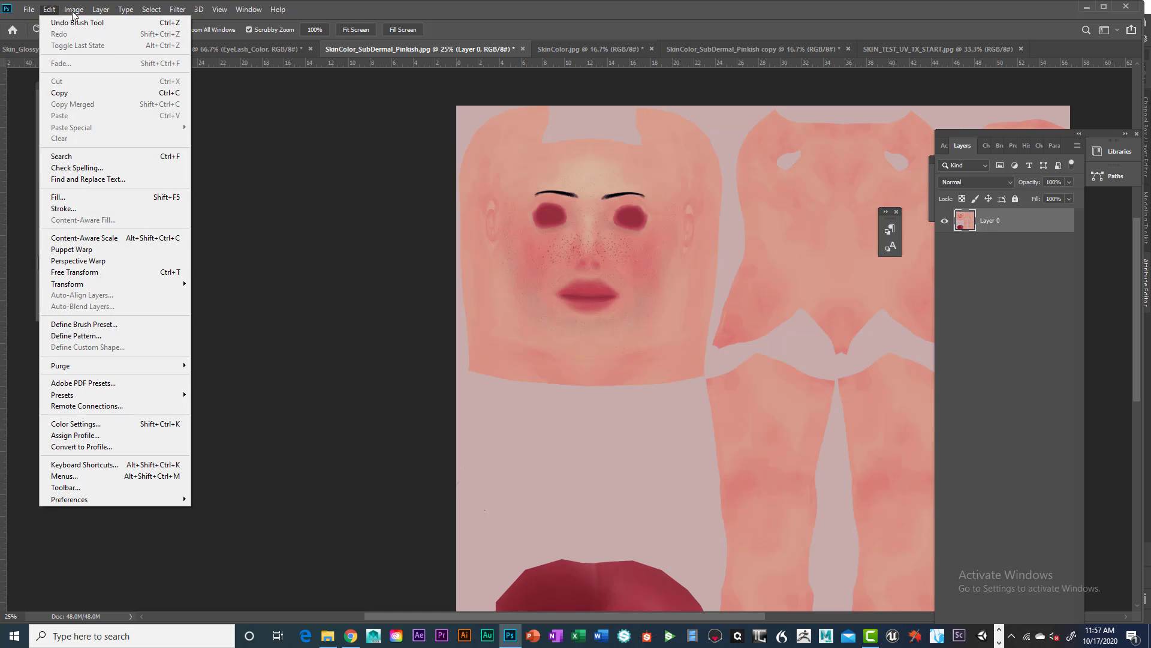
mouse_move(80, 11)
mouse_move(88, 42)
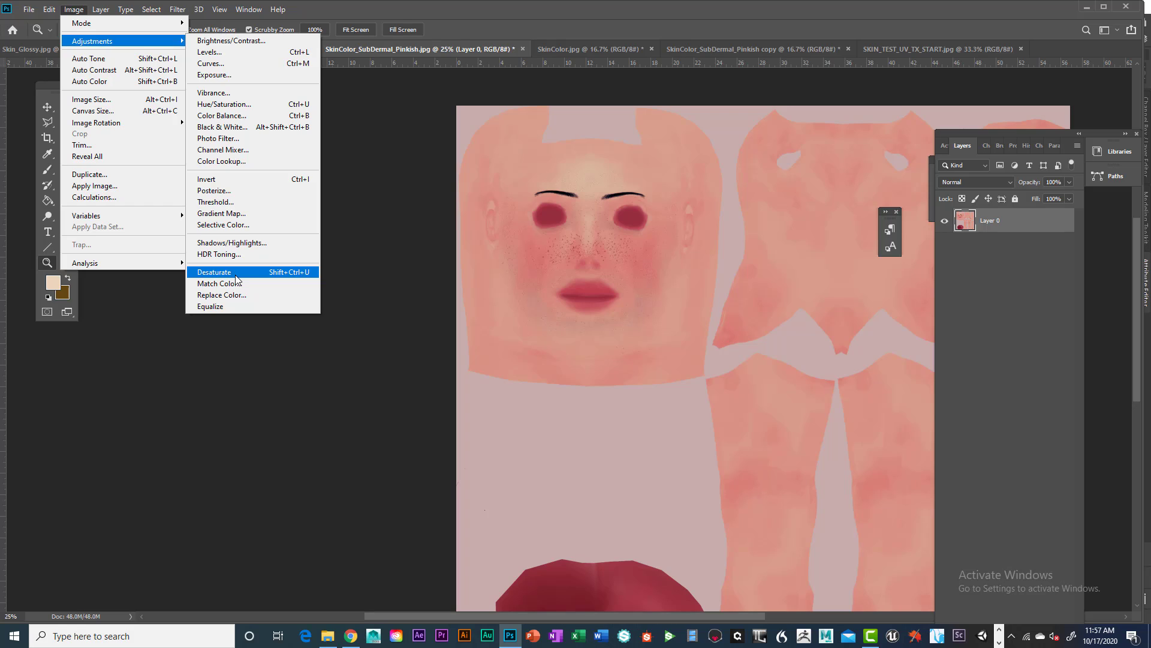
left_click(412, 197)
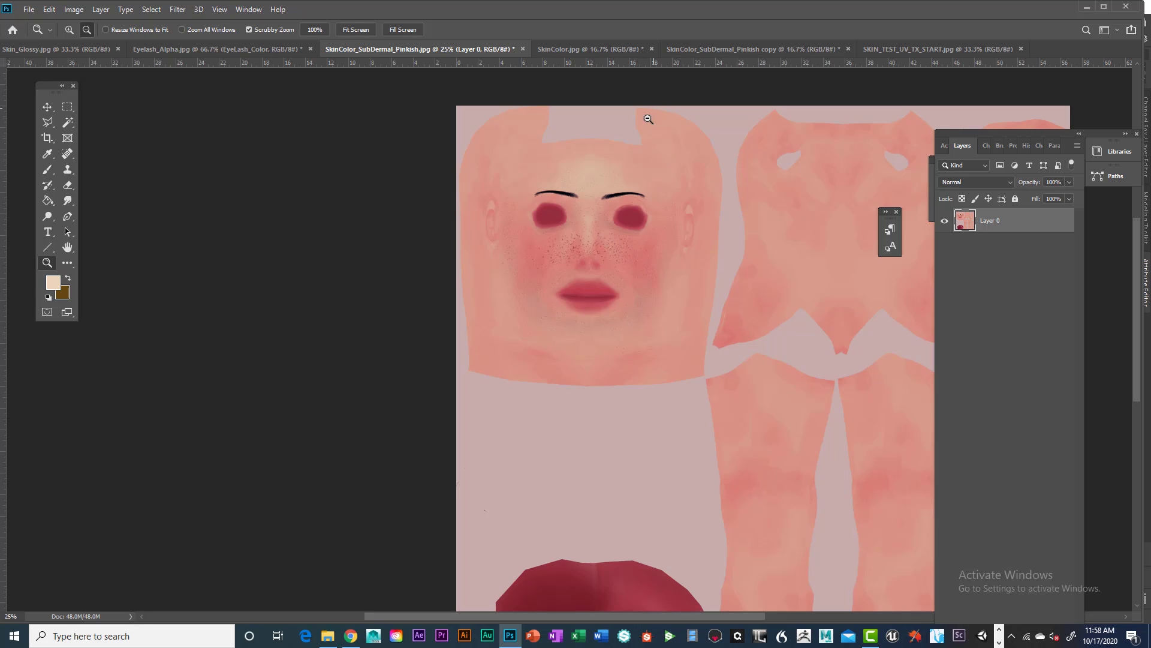
Compare the grayscale Skin_Glossy texture with the SkinColor_SubDermal_Pinkish texture
left_click(56, 48)
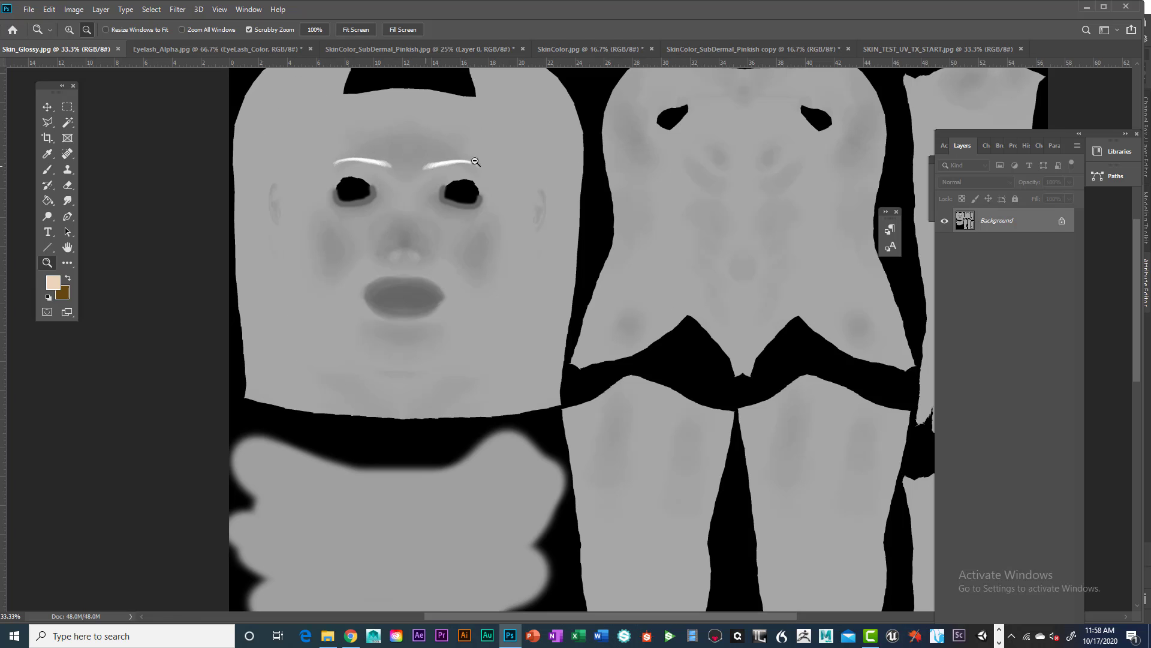
left_click(465, 50)
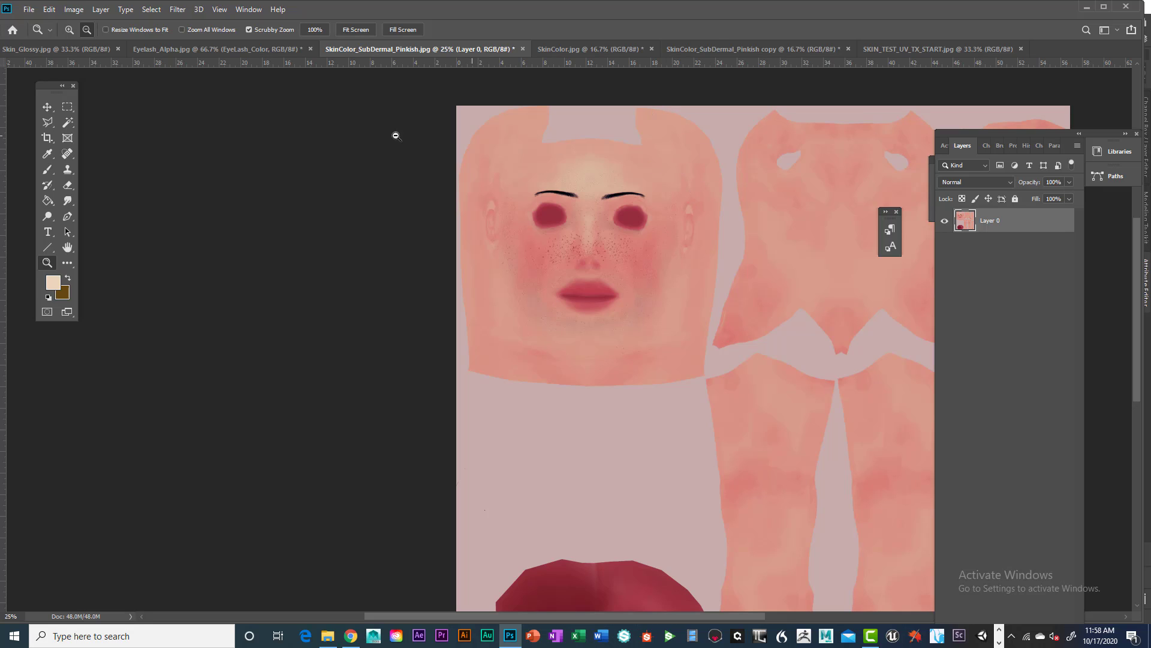
left_click(38, 48)
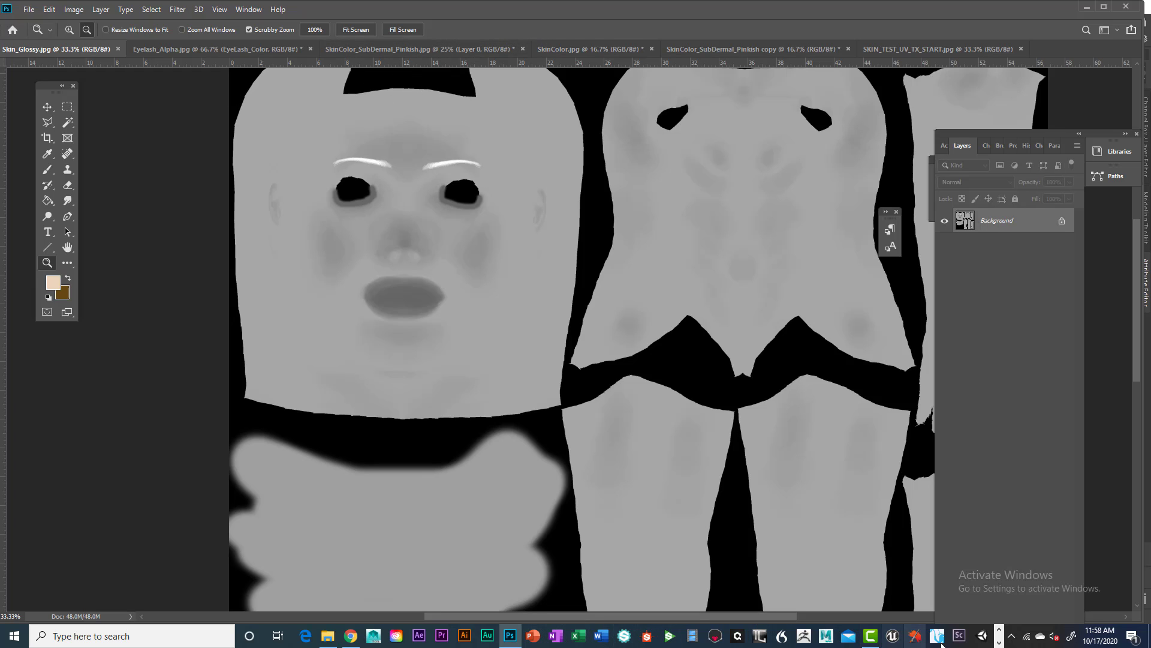
Switch to Maya and set the color space of the Skin_Glossy_file texture driving HeadBody_TX's specular roughness to Raw
left_click(1000, 643)
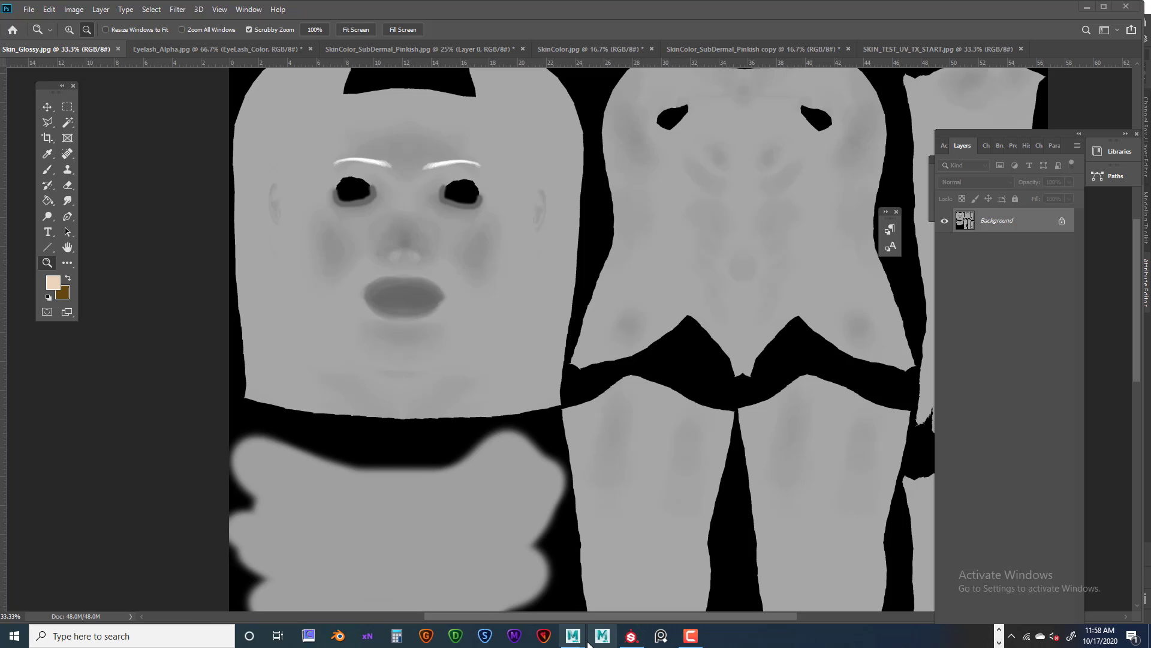
mouse_move(573, 636)
left_click(639, 585)
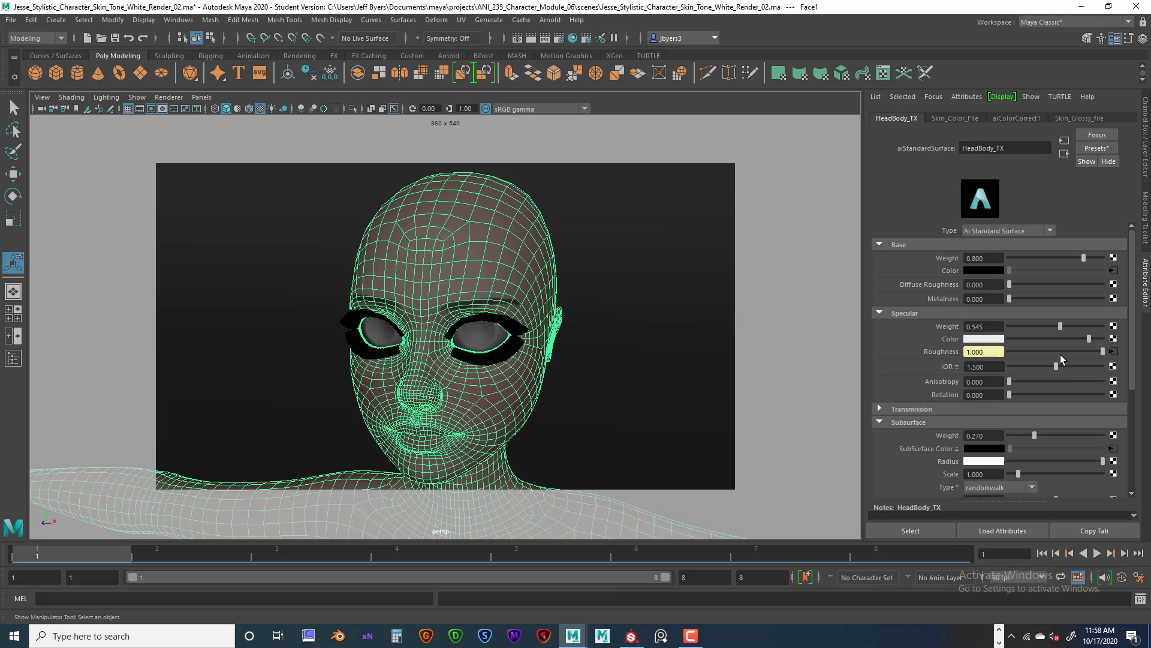
left_click(1114, 352)
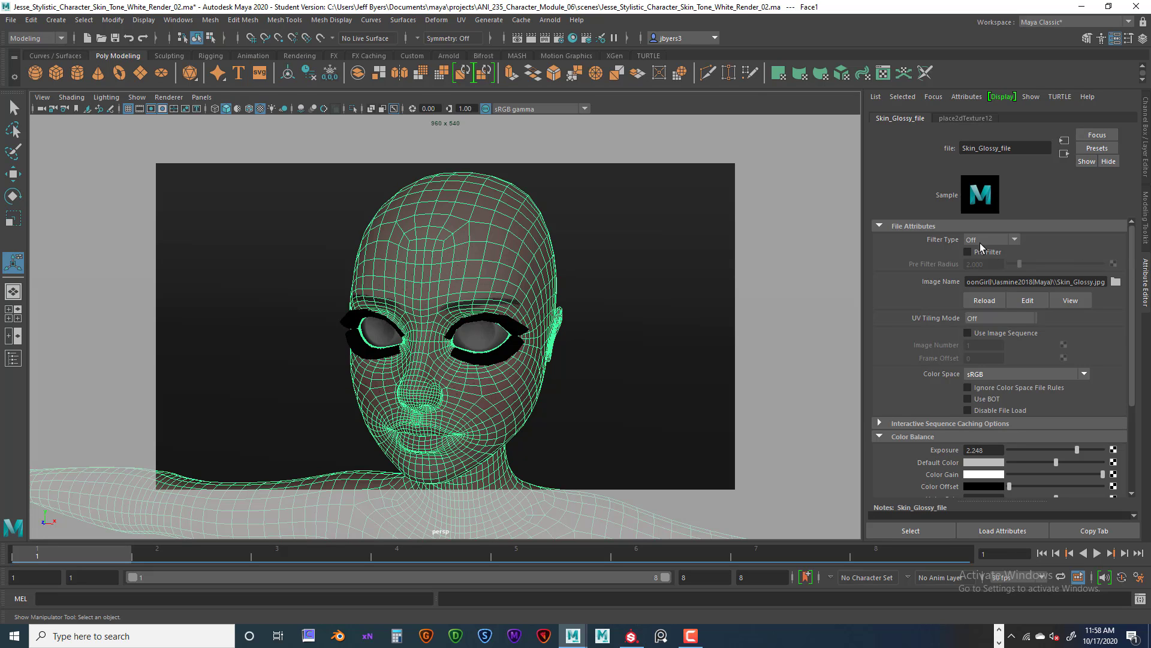
left_click_drag(1131, 292, 1136, 376)
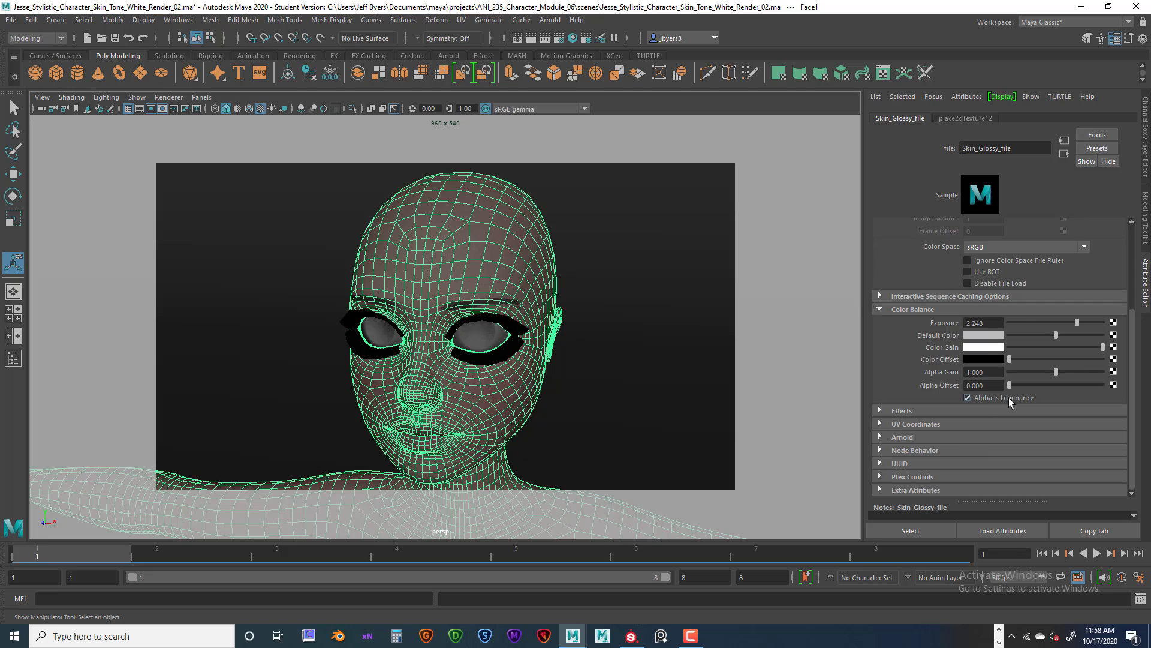
left_click(1080, 249)
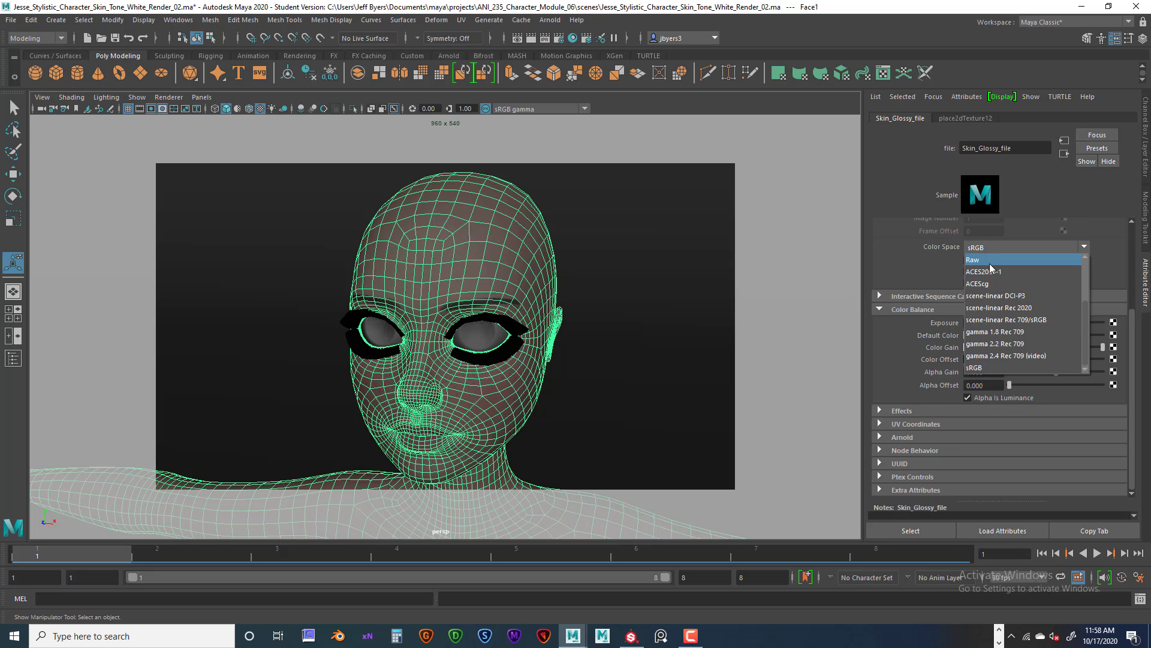
left_click(1072, 263)
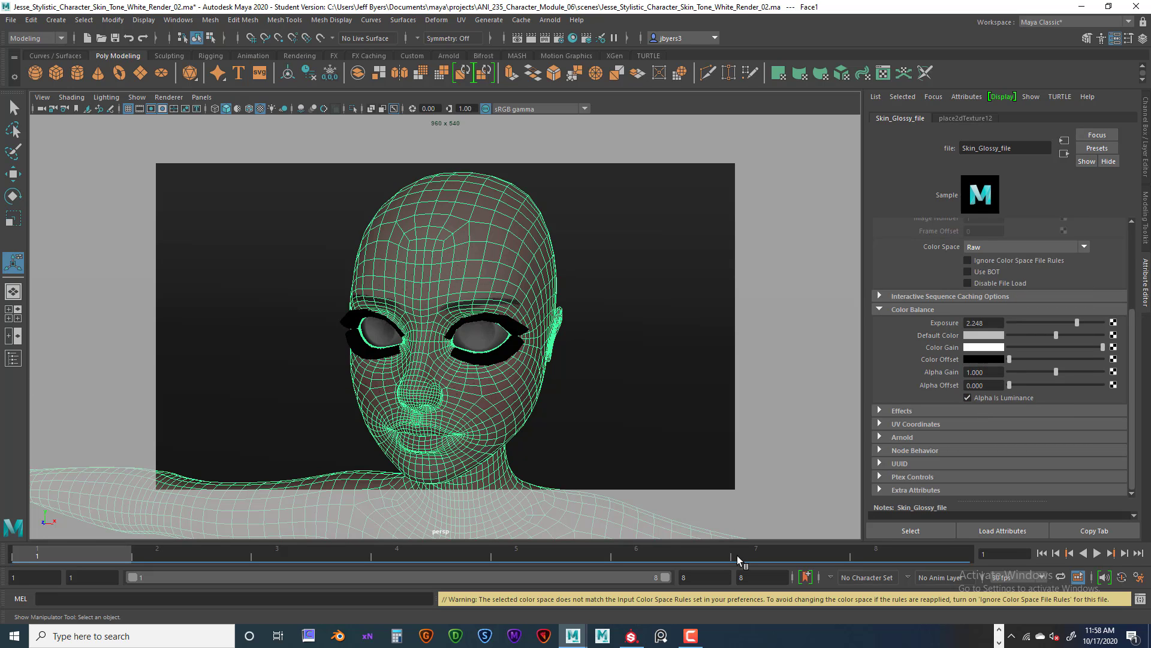
Select the ground, reselect the head and body mesh, and review the HeadBody_TX specular and subsurface settings
left_click(648, 347)
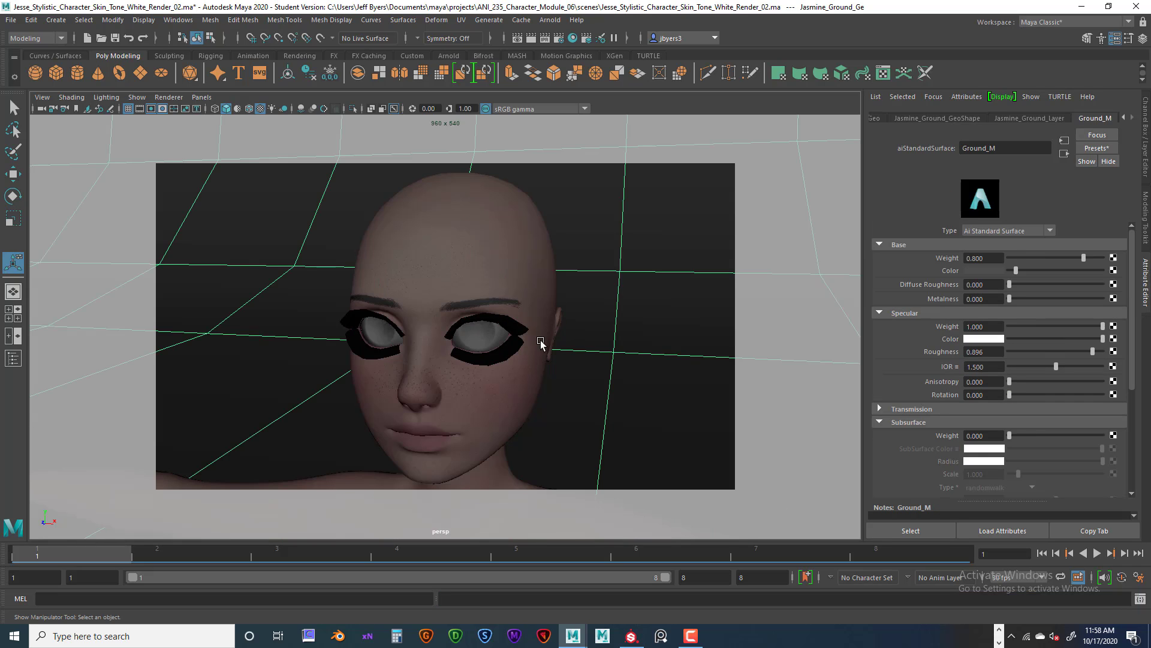
left_click(485, 265)
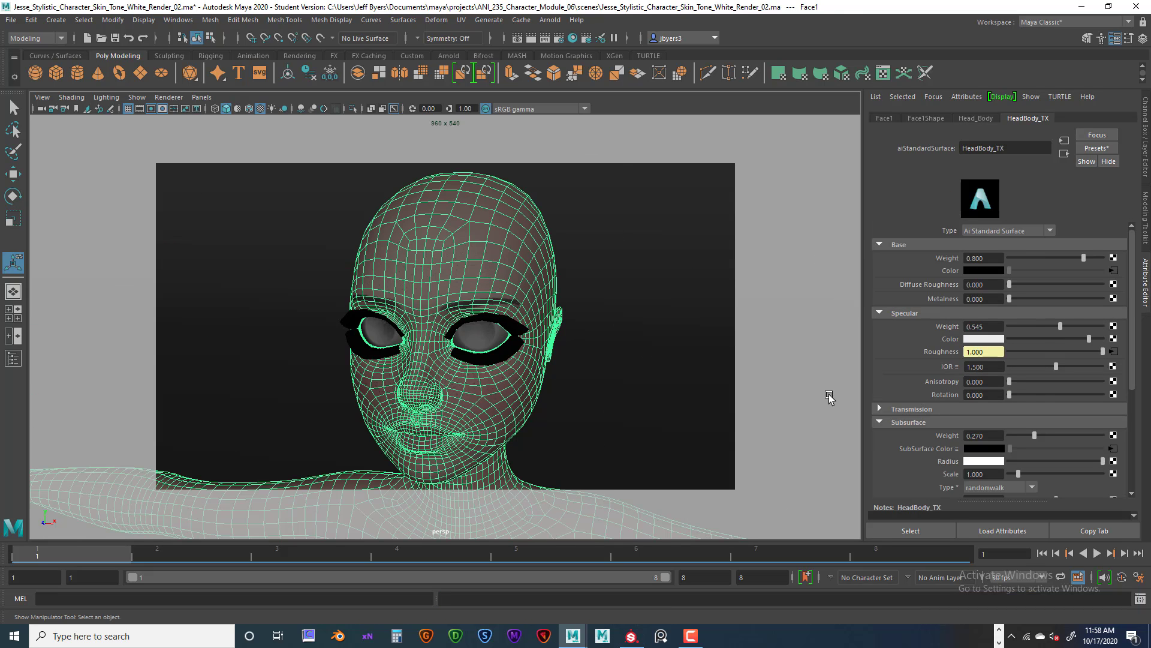
scroll(1044, 393, "down", 3)
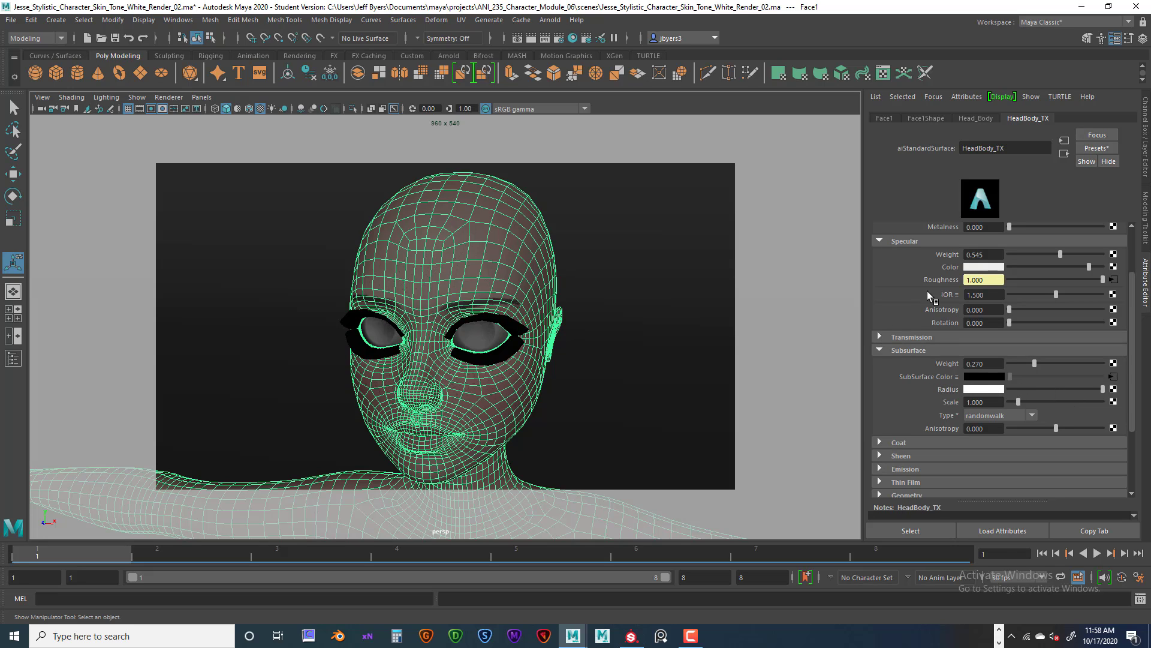
scroll(1009, 311, "up", 3)
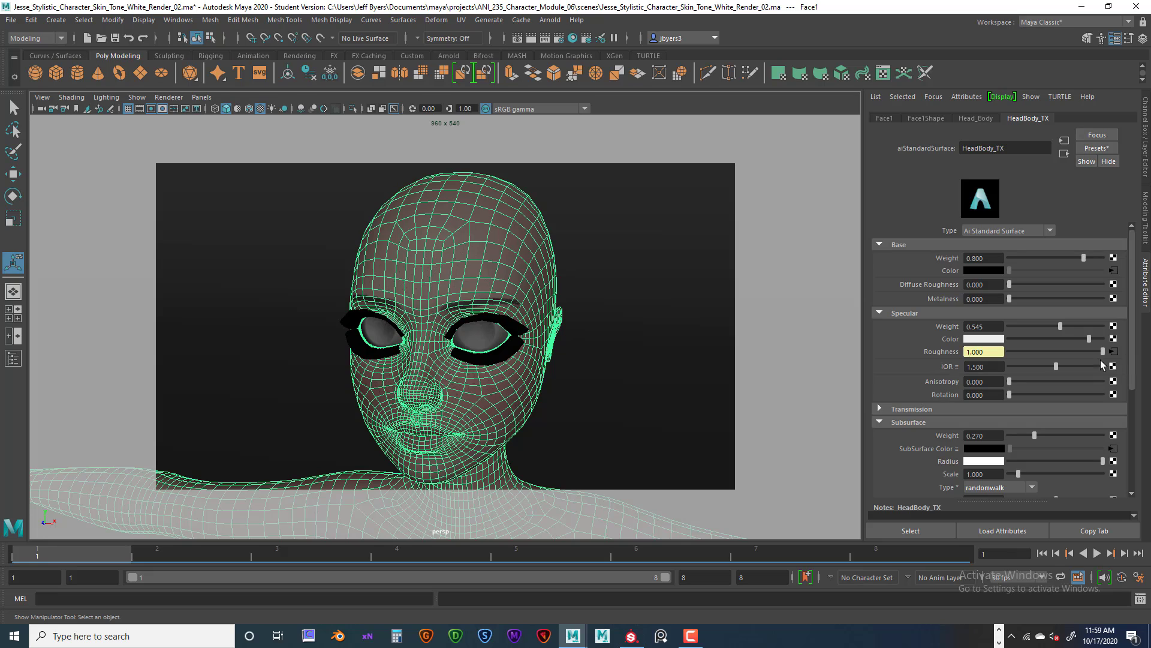
Review HeadBody_TX's specular IOR and its subsurface weight
left_click_drag(996, 368, 968, 368)
scroll(1014, 412, "down", 3)
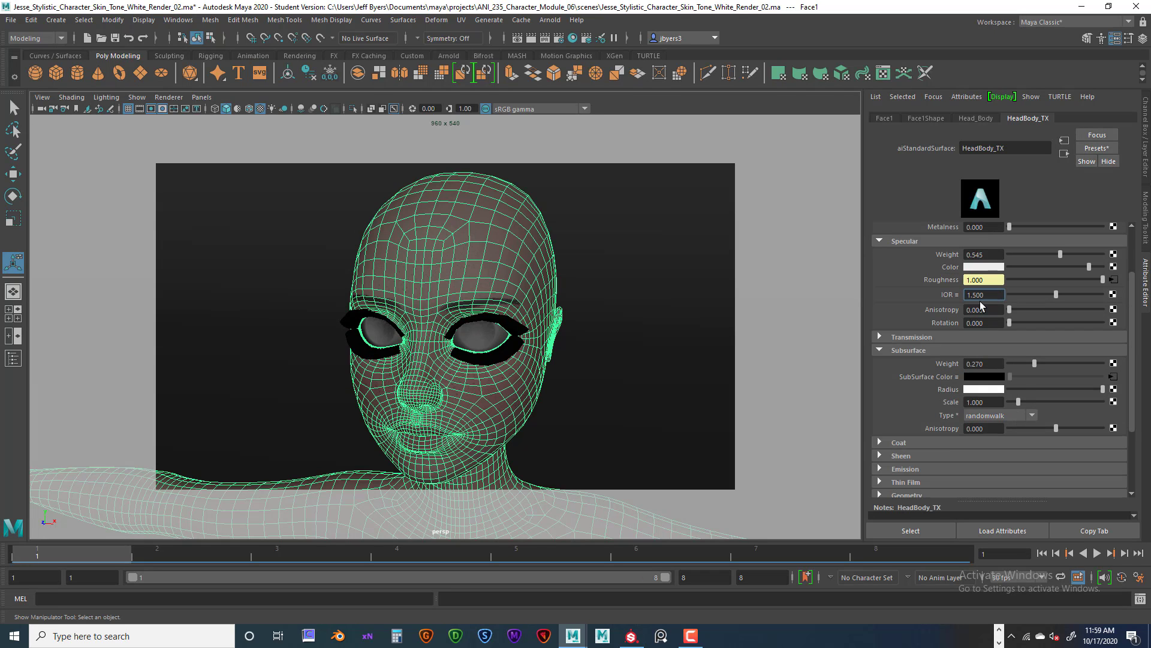
left_click_drag(990, 295, 958, 296)
left_click(1000, 295)
left_click(881, 351)
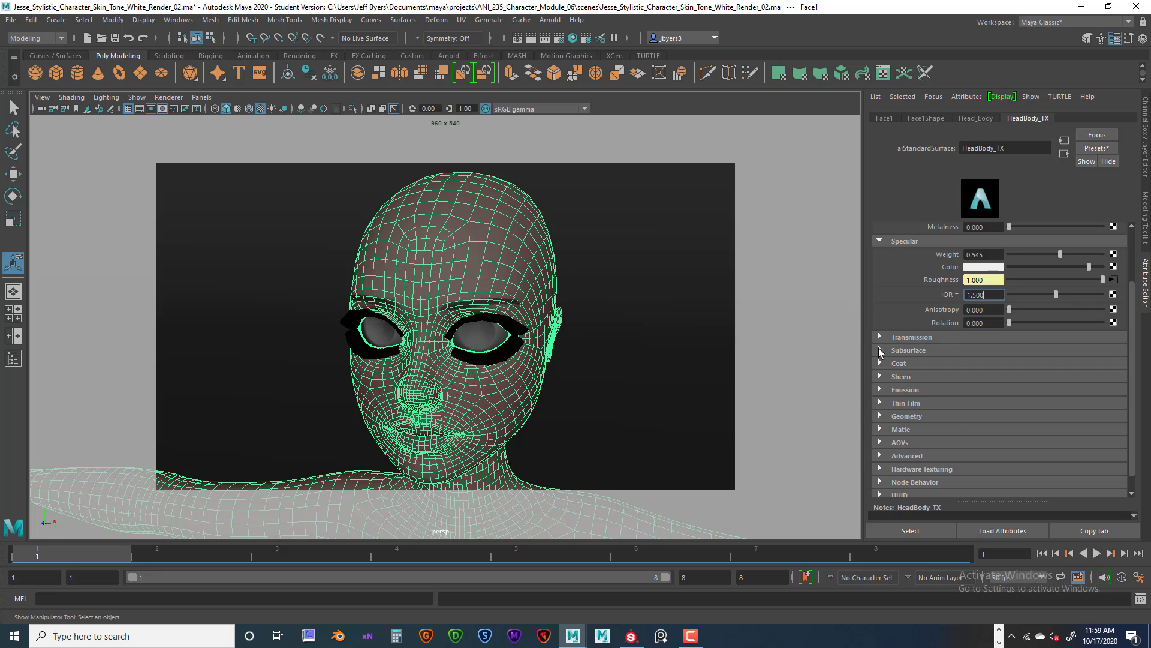
left_click(883, 351)
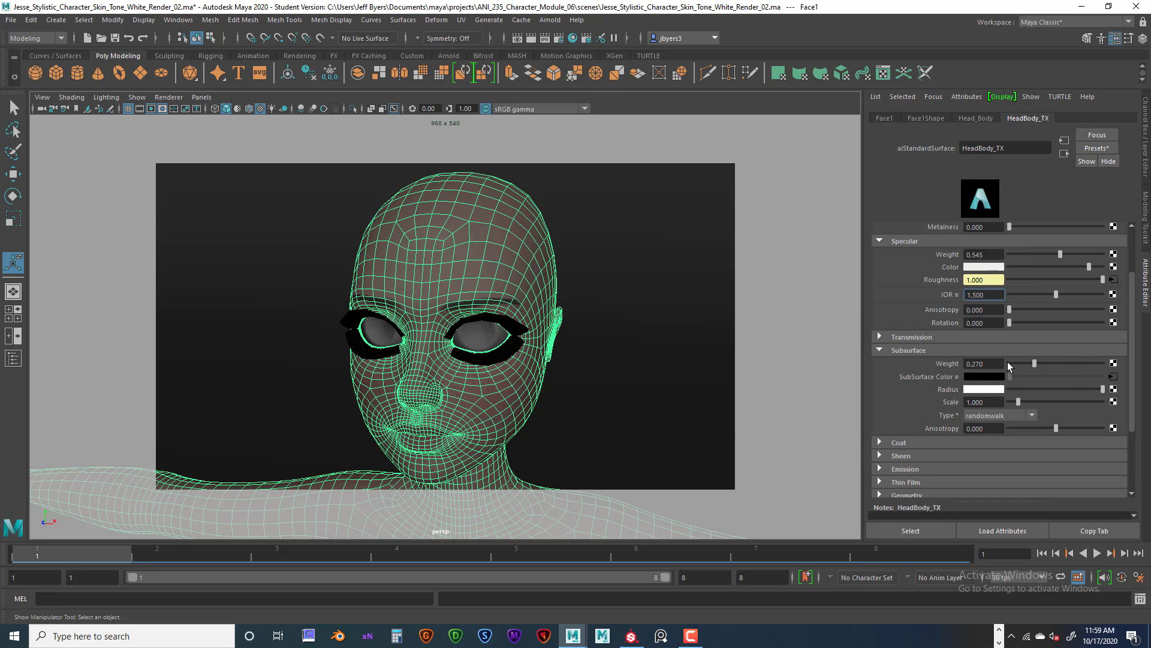
left_click_drag(994, 363, 964, 363)
left_click(998, 361)
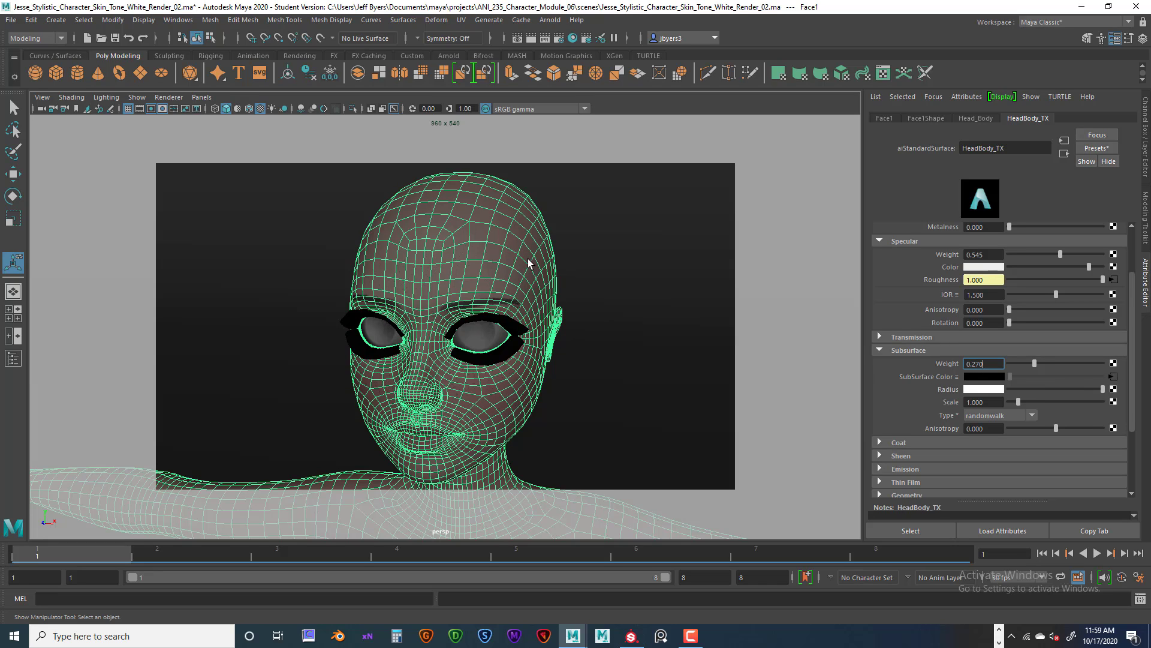
Trace the SubSurface Color input through aiColorCorrect1 to Skin_Color_File, check its image name and color space, and return to HeadBody_TX
left_click(1113, 377)
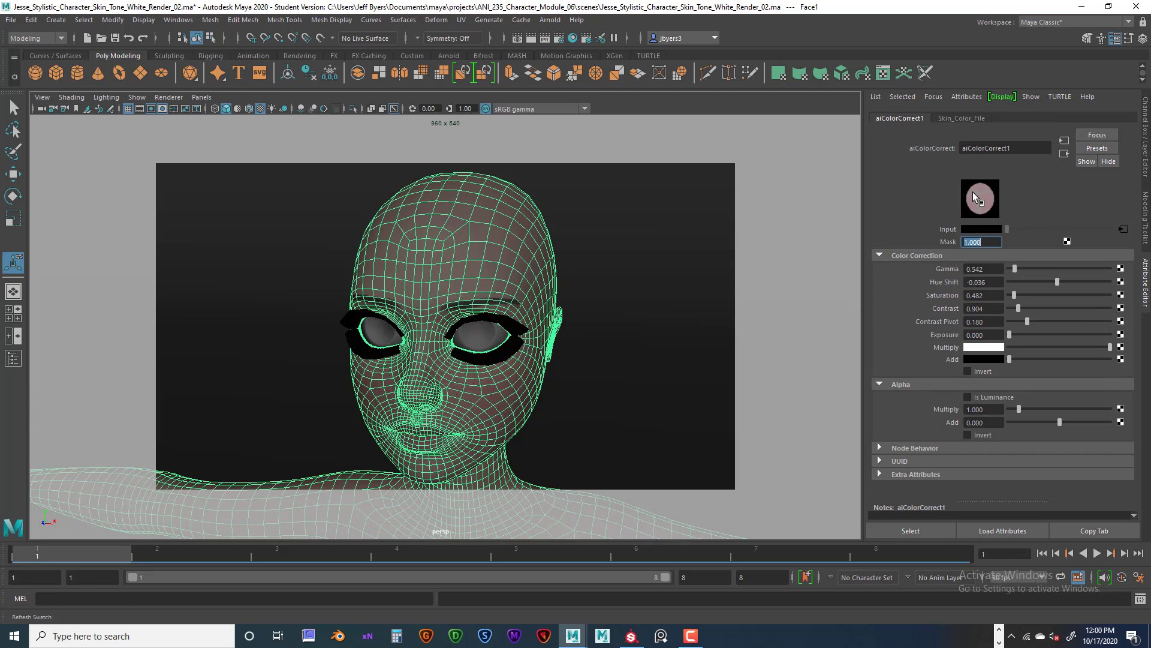
left_click(1119, 229)
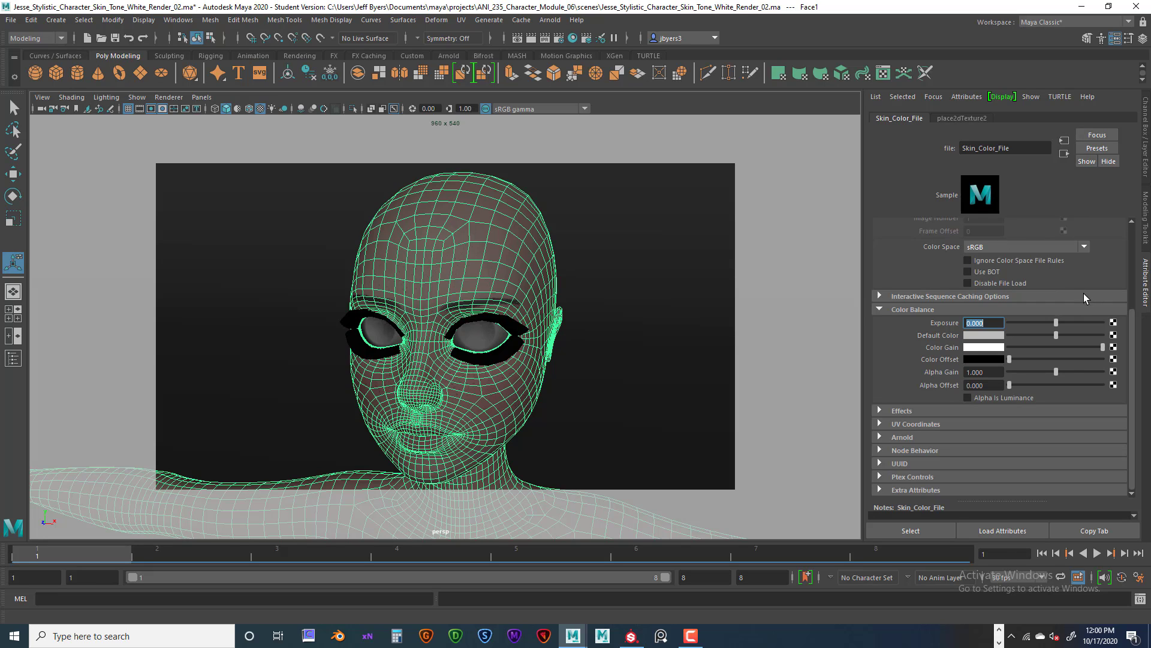
scroll(1083, 294, "up", 3)
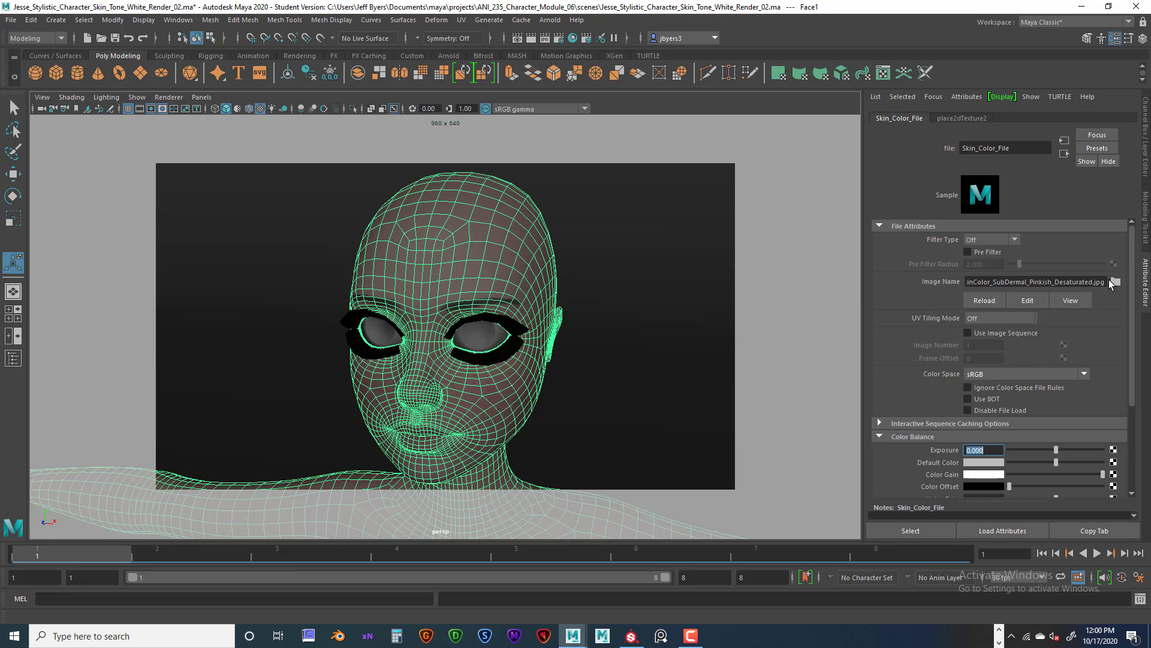
left_click_drag(995, 281, 1094, 282)
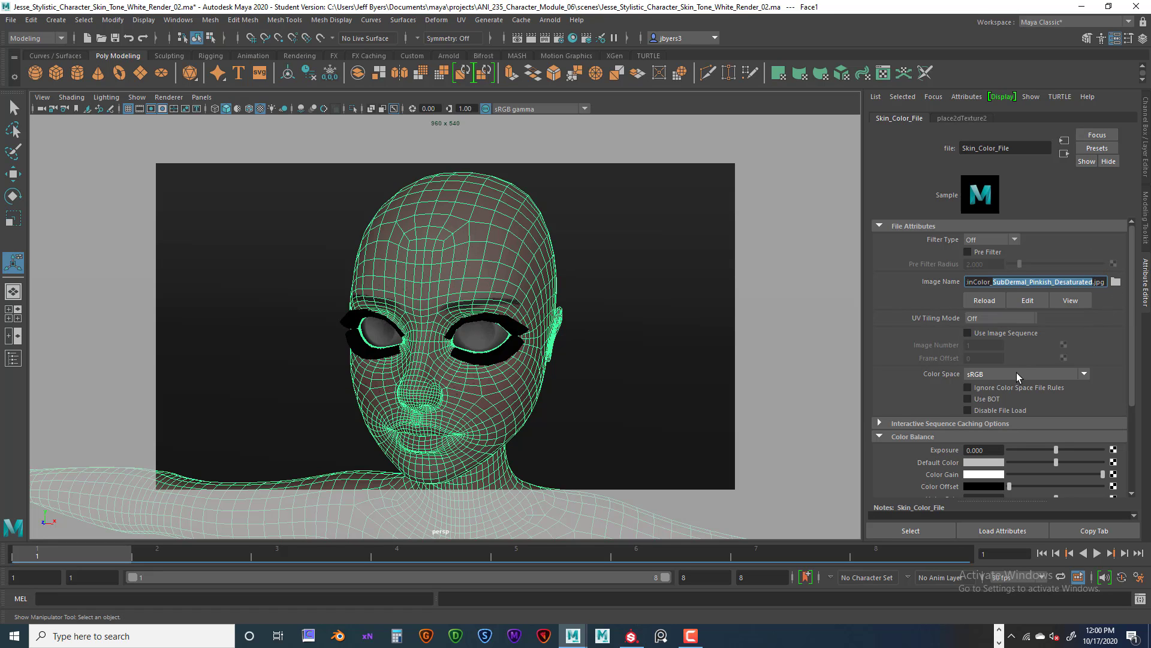
scroll(1096, 373, "down", 3)
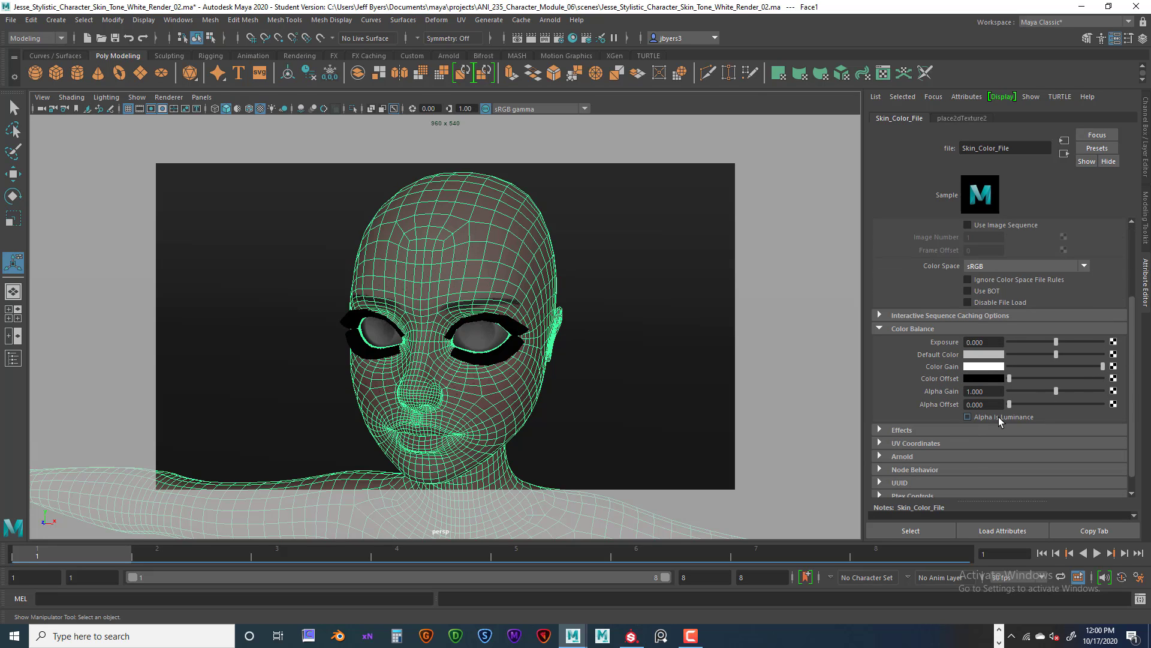
scroll(1101, 304, "up", 3)
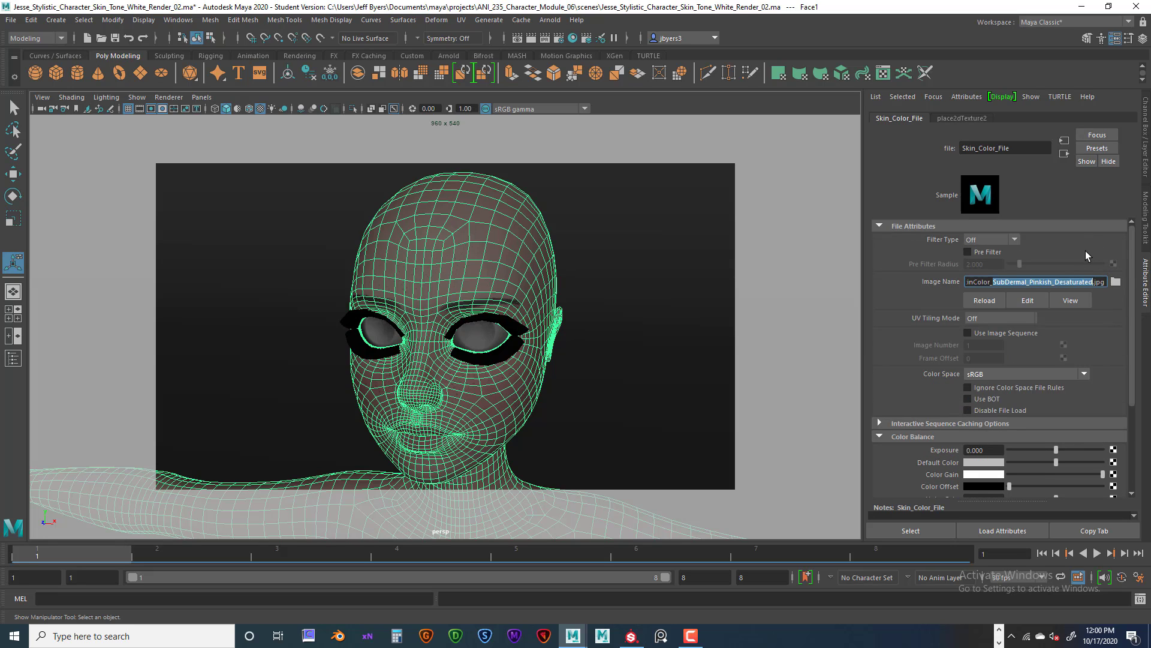
left_click(1065, 154)
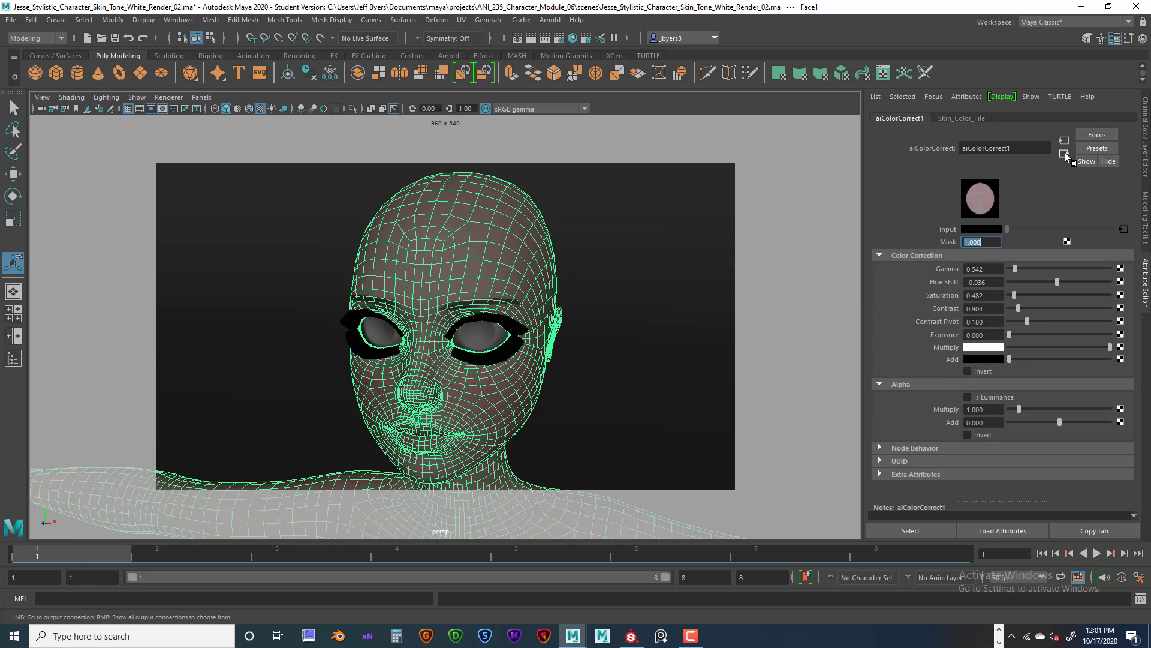
left_click(1065, 154)
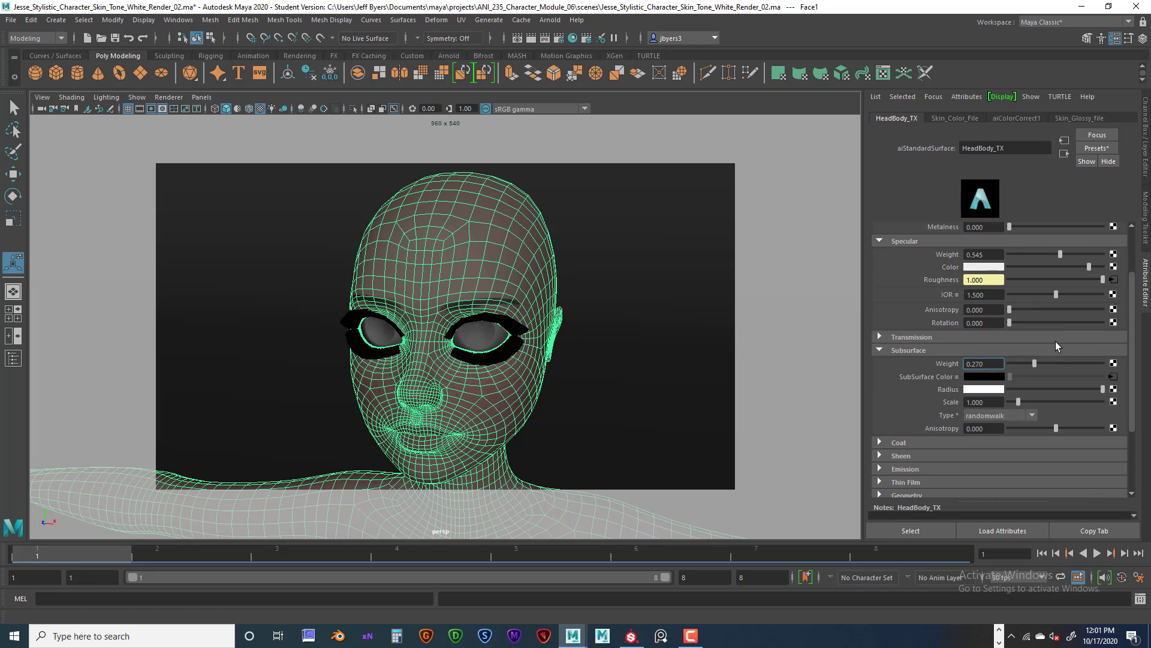
Examine the subsurface radius, scale and type settings of HeadBody_TX
scroll(1056, 341, "down", 5)
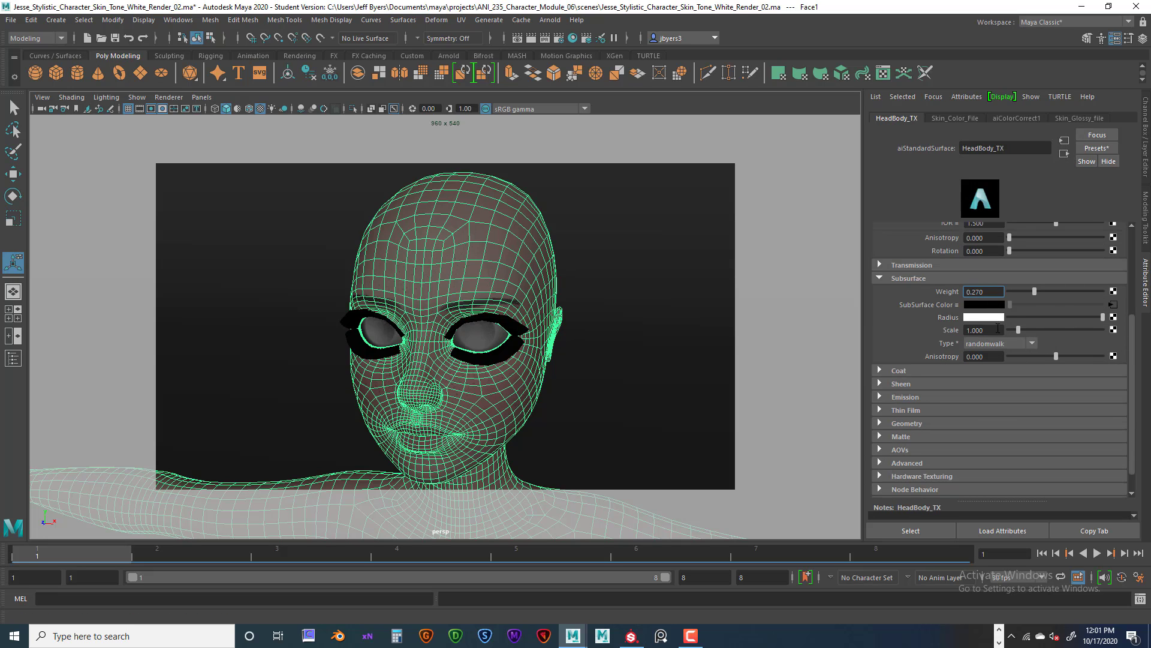
left_click(994, 330)
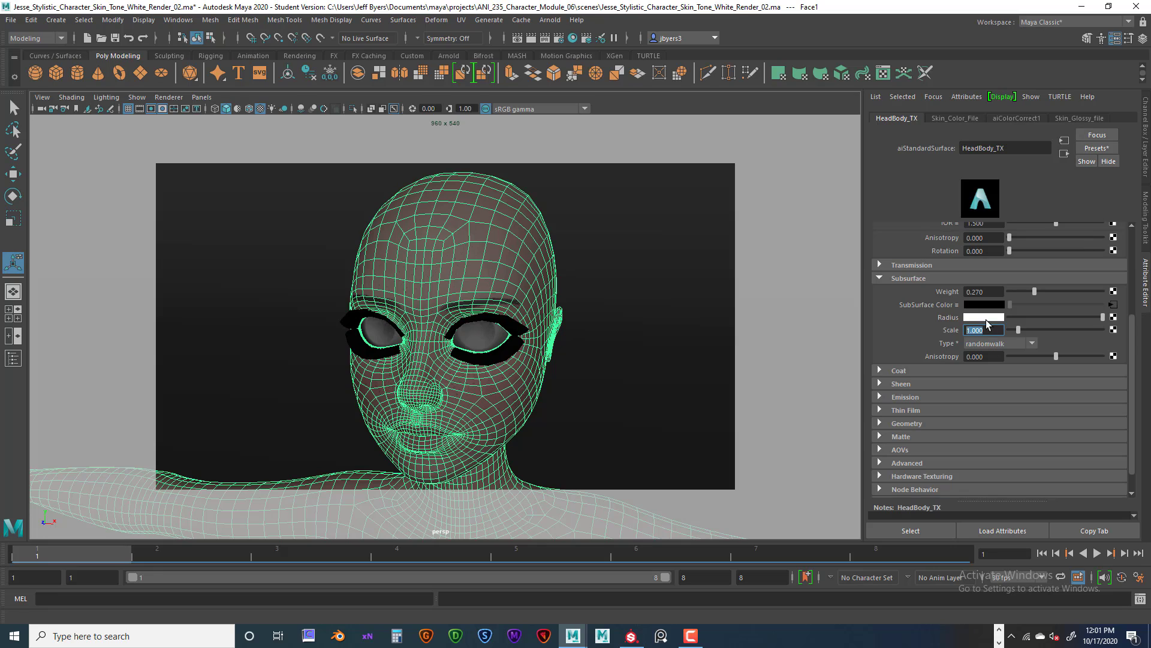
left_click(969, 330)
scroll(1012, 365, "down", 1)
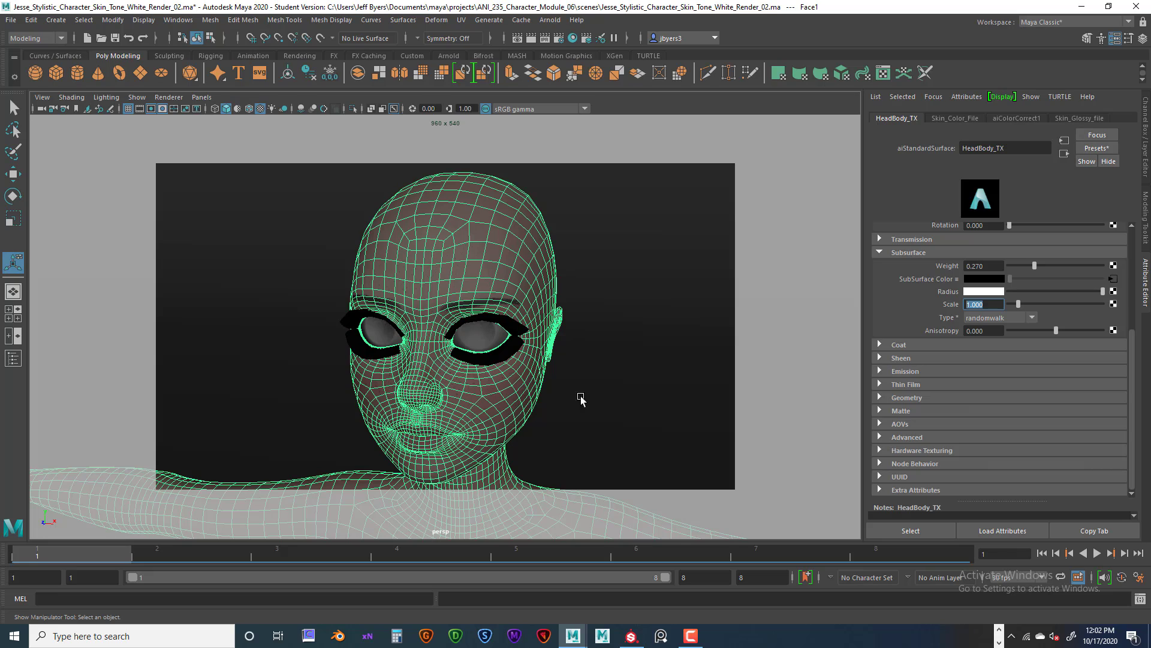
Connect a File texture to HeadBody_TX's Bump Mapping and set the bump node to be used as Tangent Space Normals
left_click(880, 398)
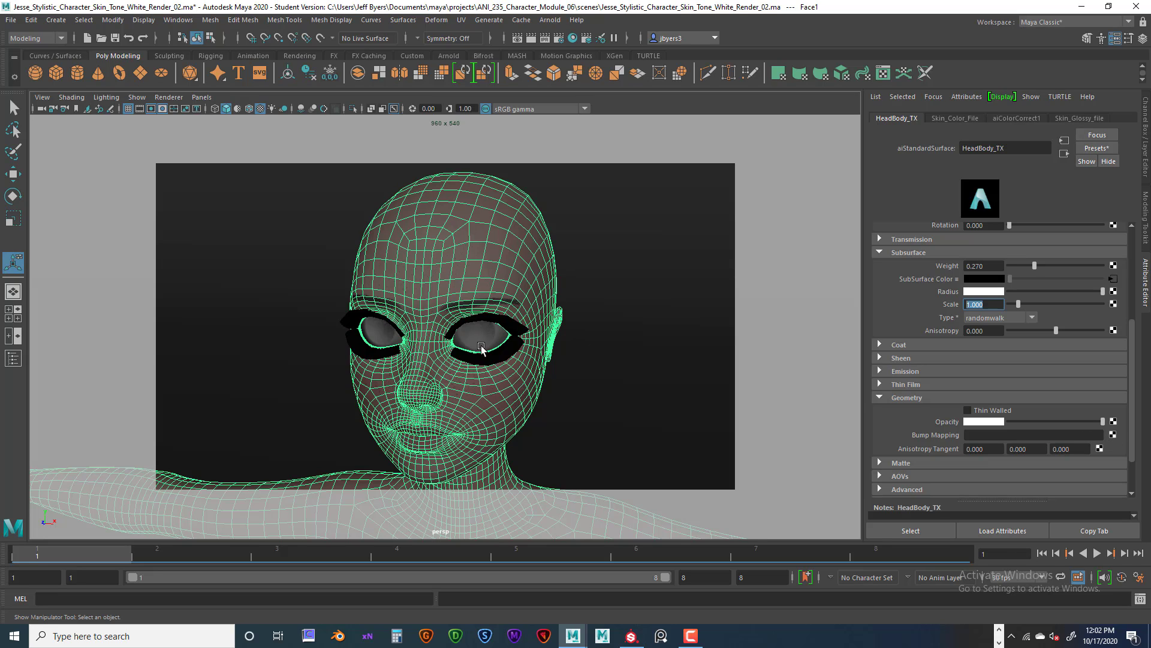
left_click(1114, 434)
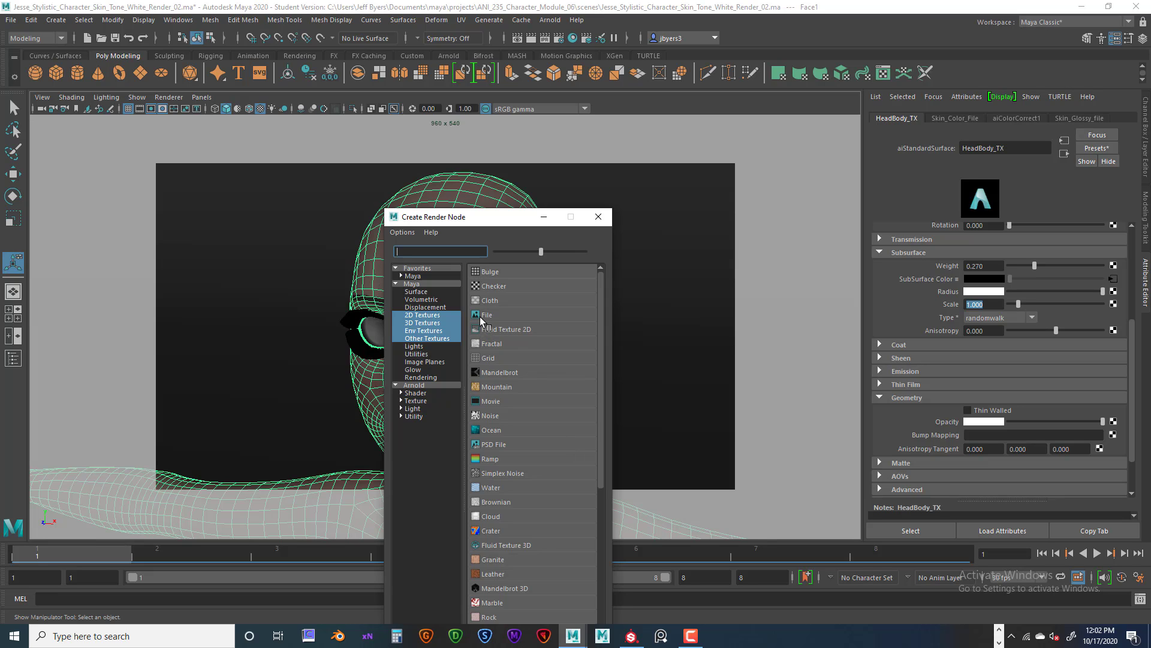
left_click(487, 315)
left_click(1026, 268)
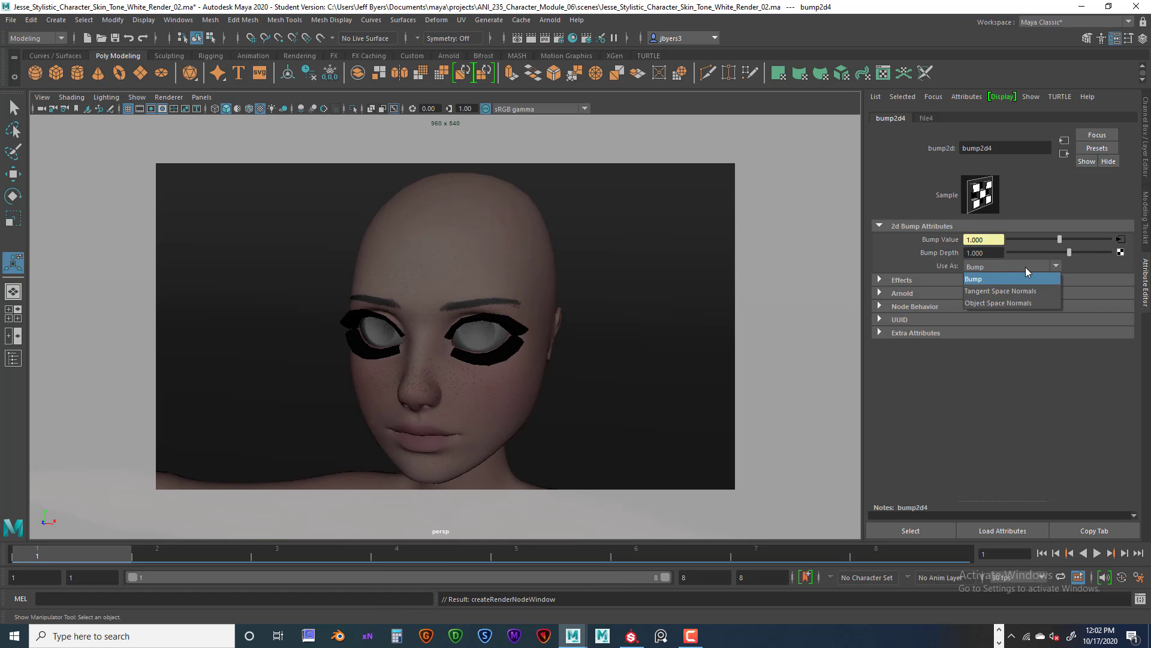
left_click(1000, 291)
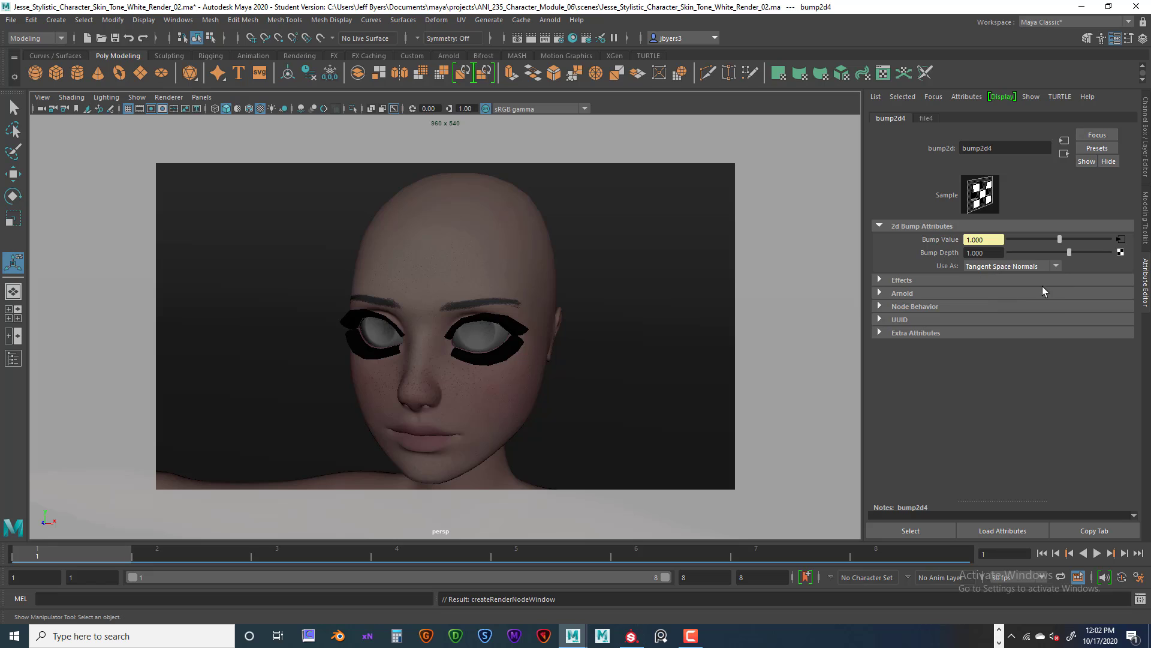
Set the bump file texture's filter type to Off and color space to Raw, and turn off Alpha Is Luminance
left_click(1121, 240)
left_click(1014, 240)
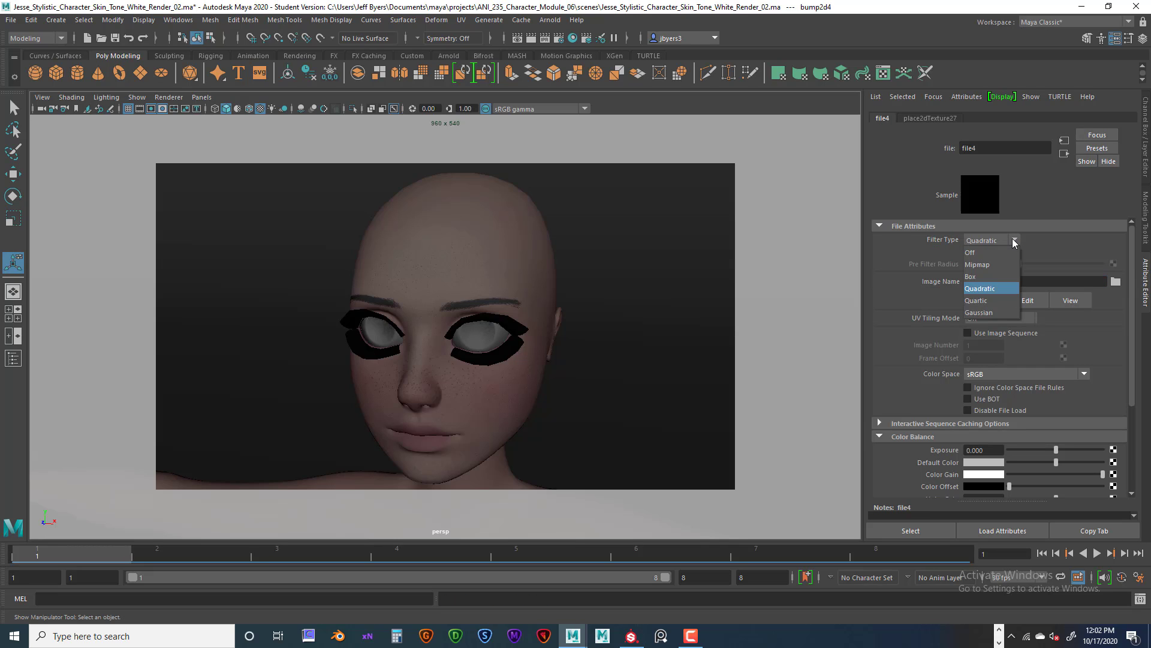
left_click(977, 252)
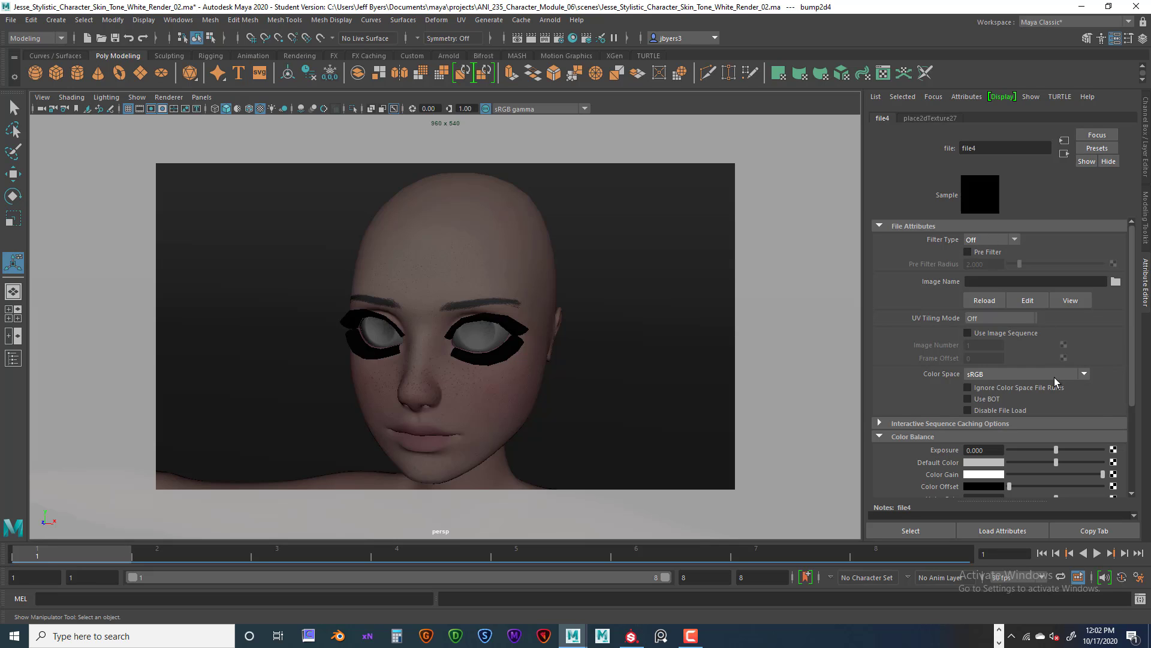
scroll(988, 394, "down", 3)
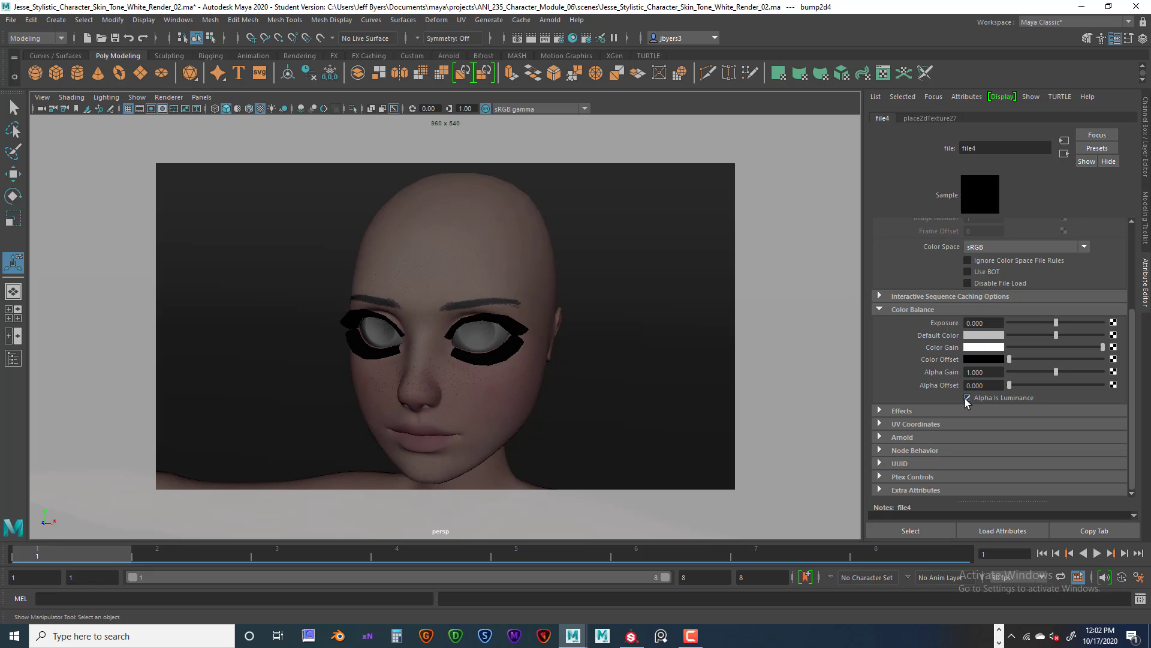
scroll(1075, 364, "up", 3)
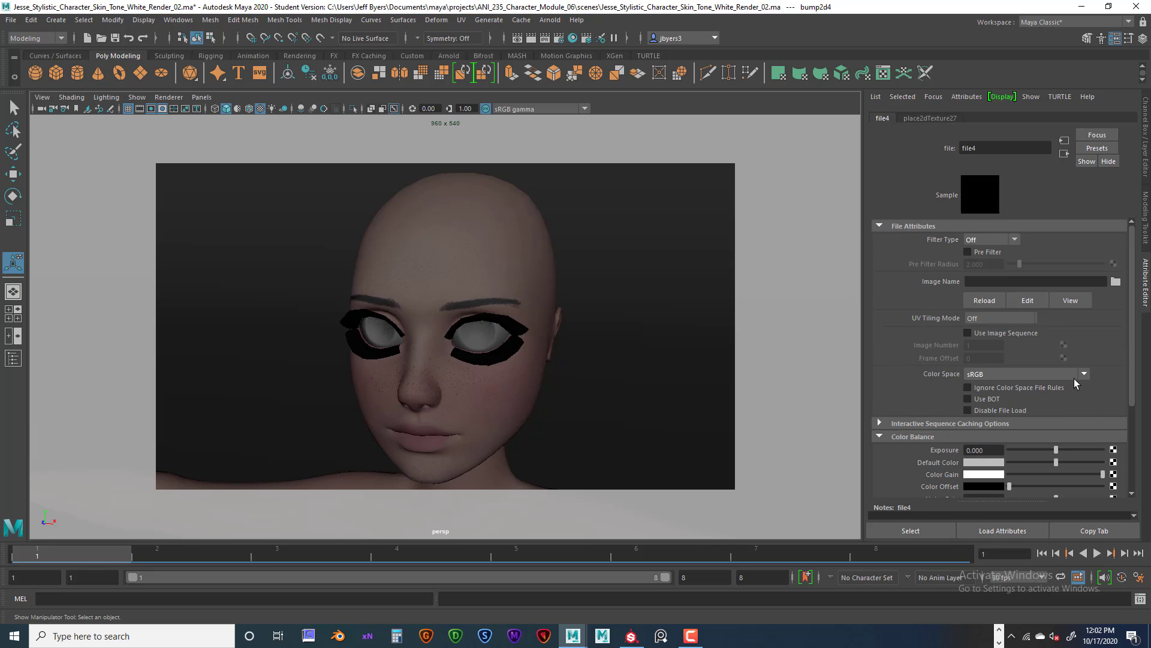
left_click(1083, 375)
left_click(1005, 387)
scroll(1046, 448, "down", 5)
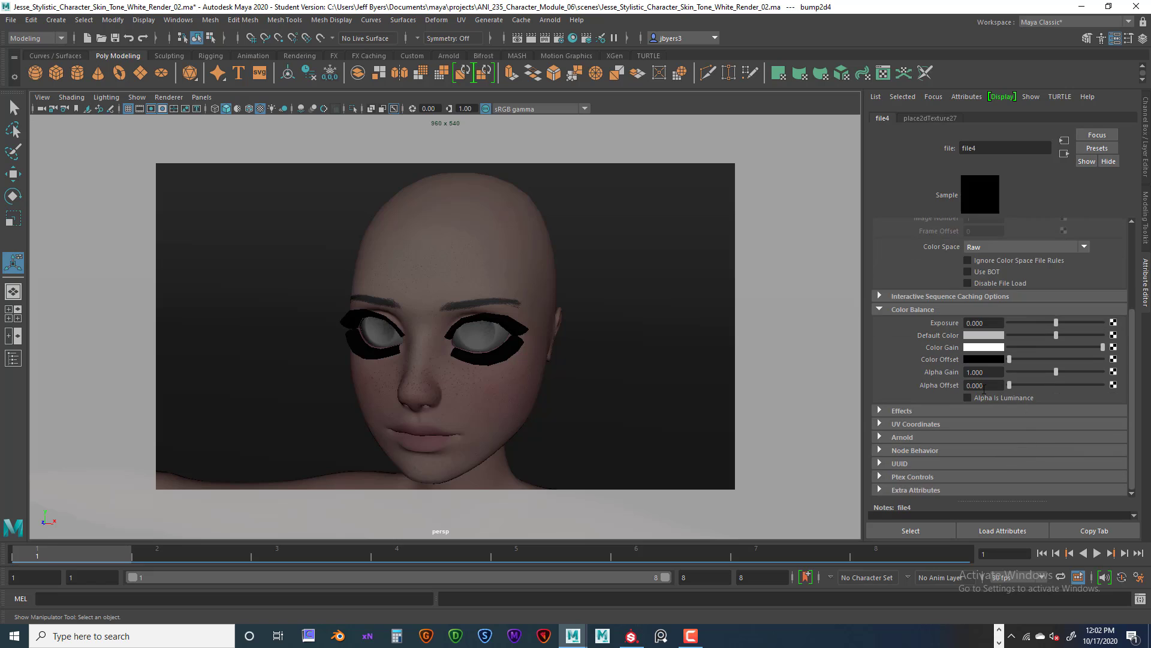
scroll(1028, 362, "up", 5)
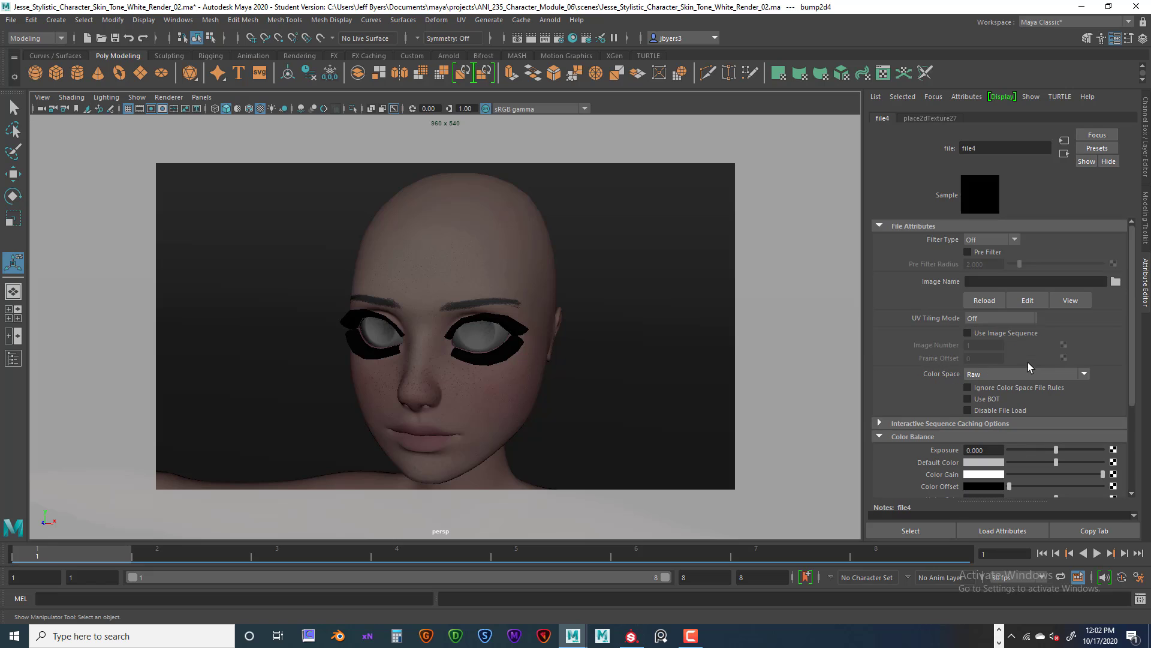
Return to HeadBody_TX and break the file texture's connection to Bump Mapping
left_click(1064, 154)
left_click(1065, 154)
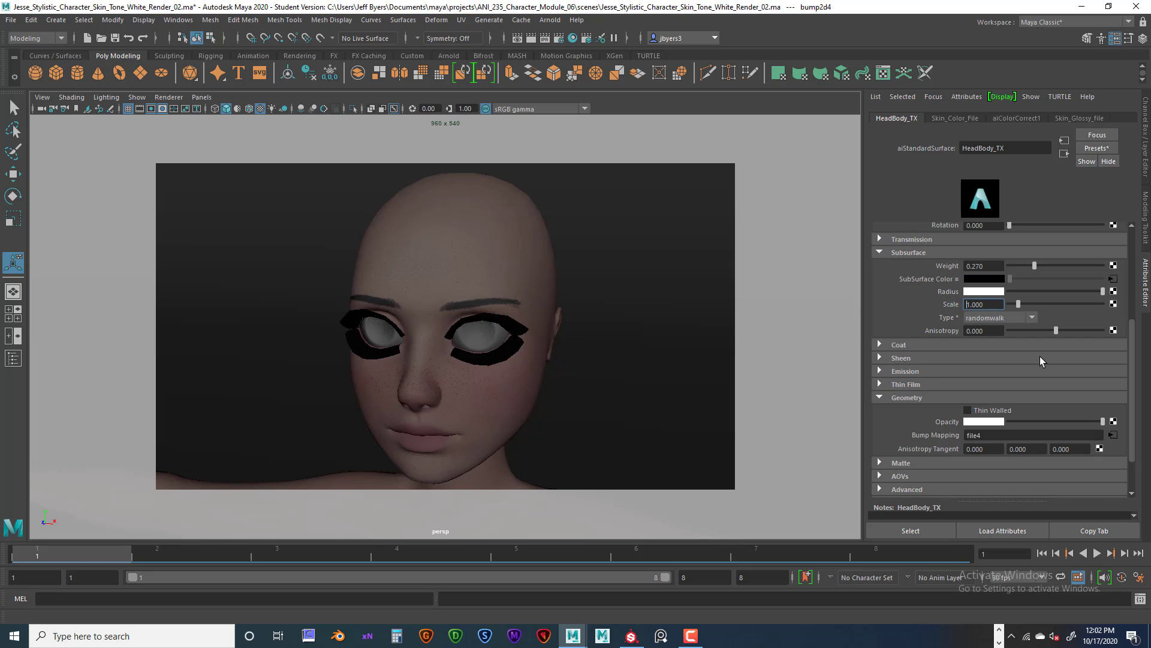
scroll(1052, 388, "down", 3)
scroll(1055, 373, "down", 3)
scroll(1057, 368, "up", 4)
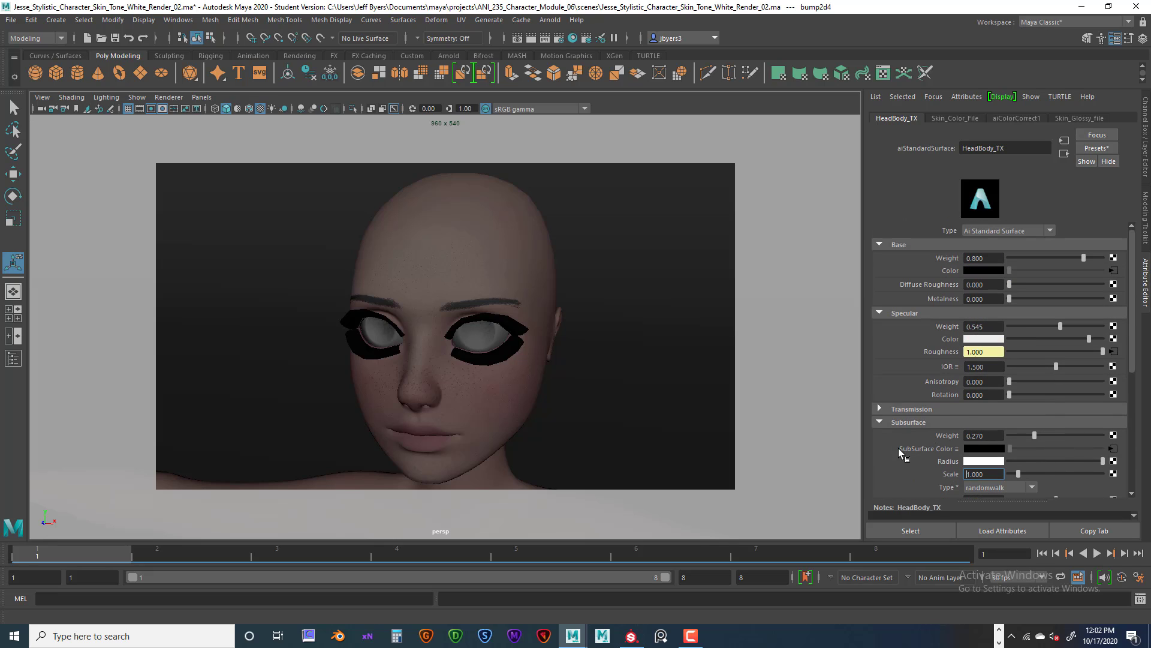
scroll(959, 440, "down", 5)
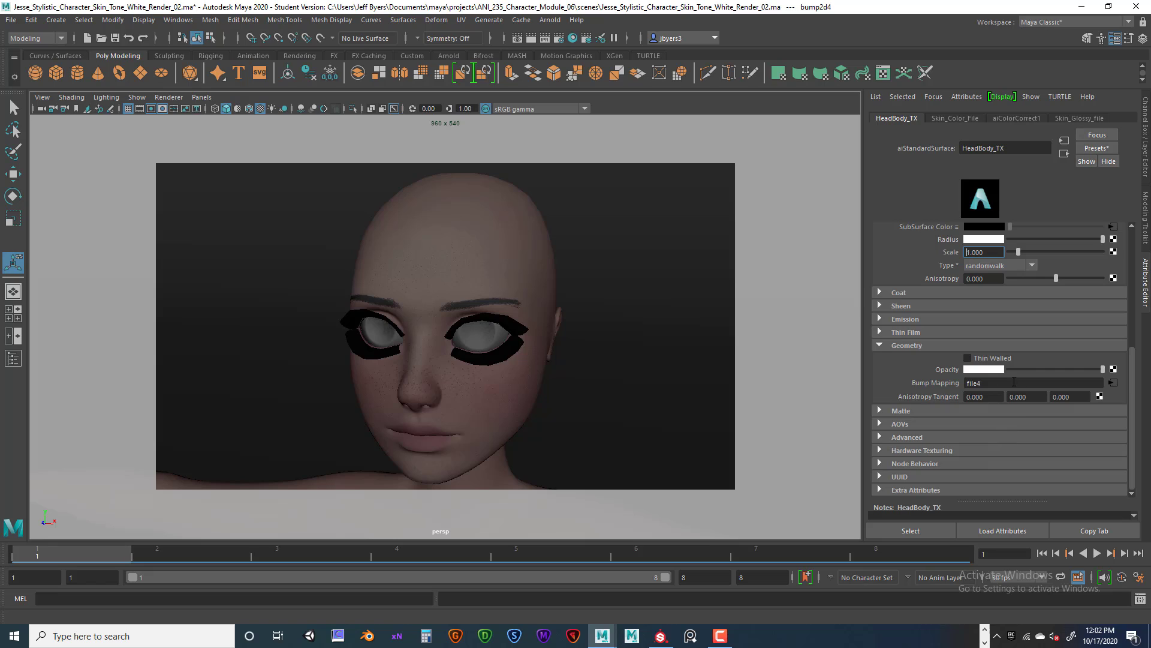
right_click(928, 384)
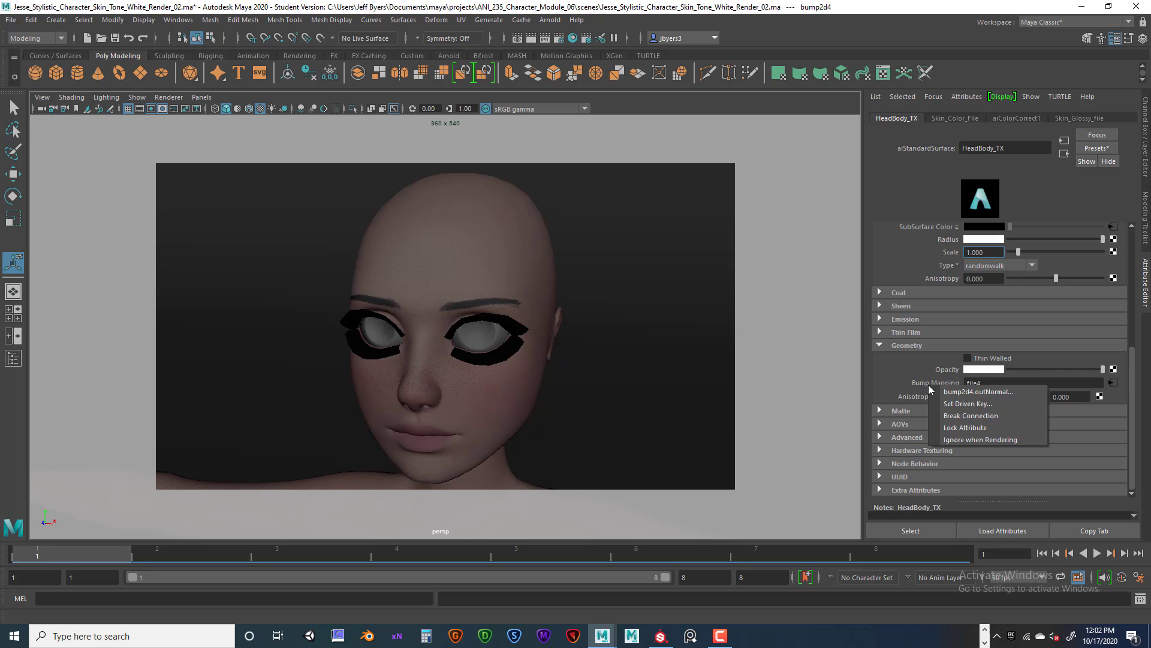
left_click(959, 418)
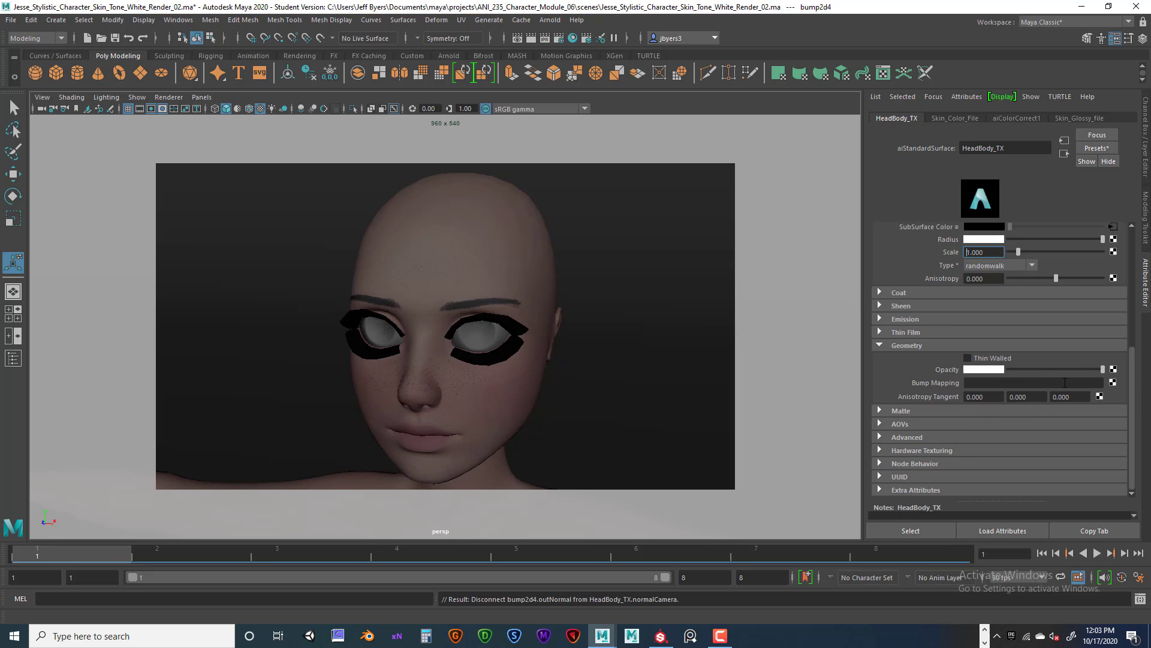
Review the connection options of HeadBody_TX's SubSurface Color
scroll(1048, 369, "up", 3)
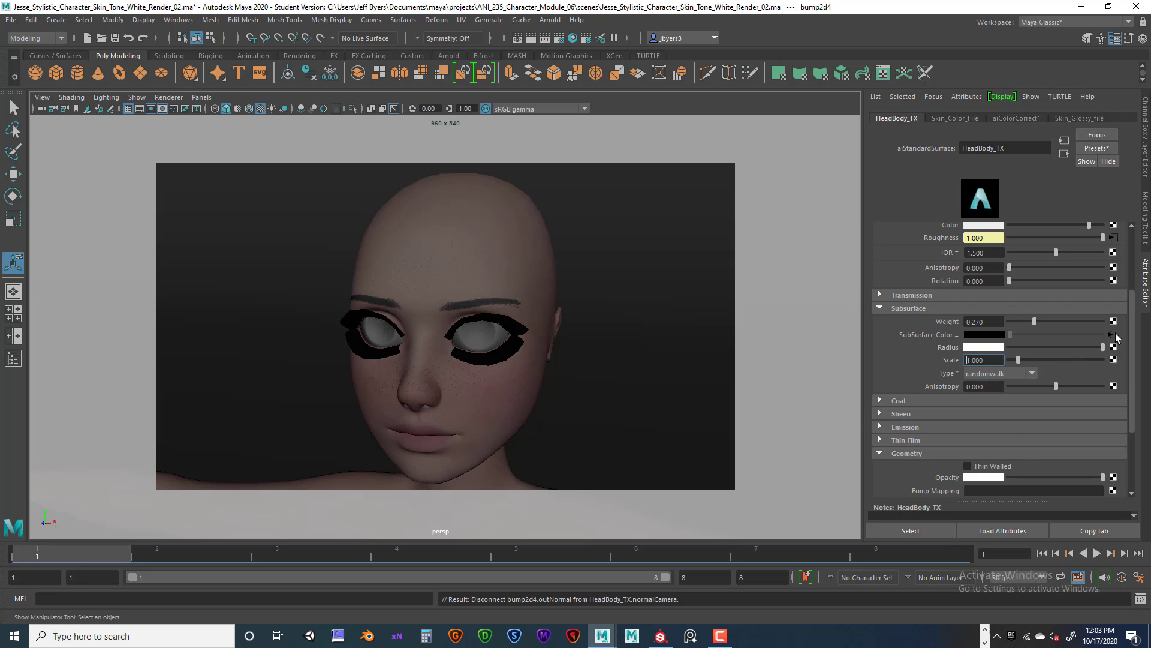
right_click(923, 336)
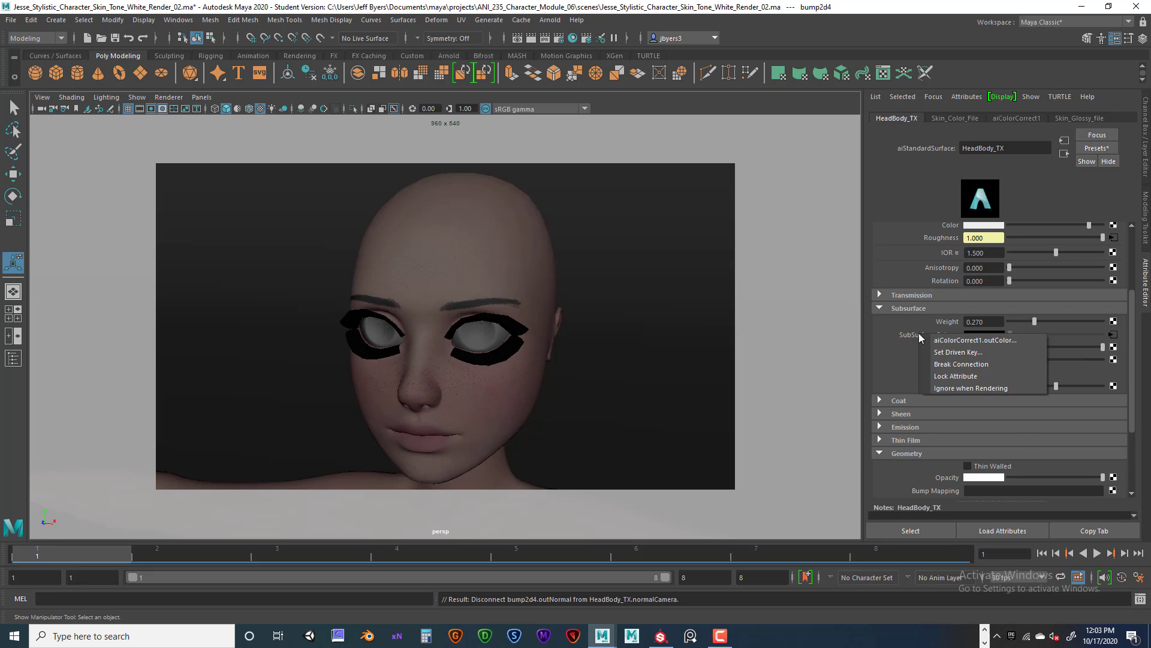
left_click(938, 365)
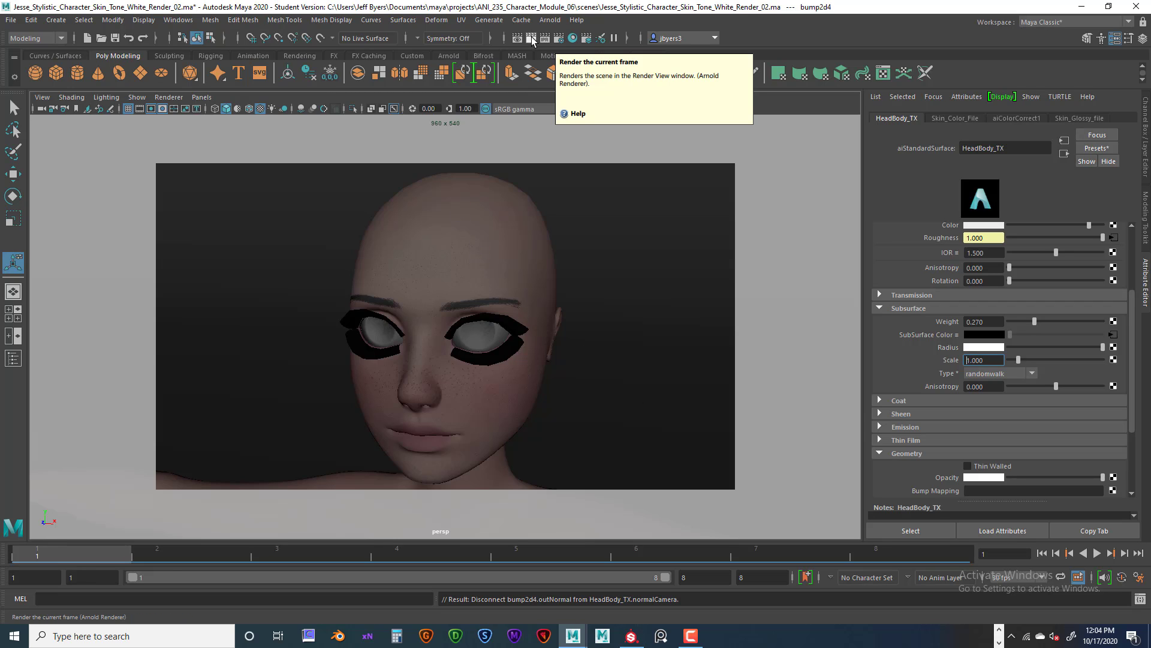
Select the curved ground backdrop and view it in full around the character
scroll(599, 220, "down", 10)
left_click(546, 257)
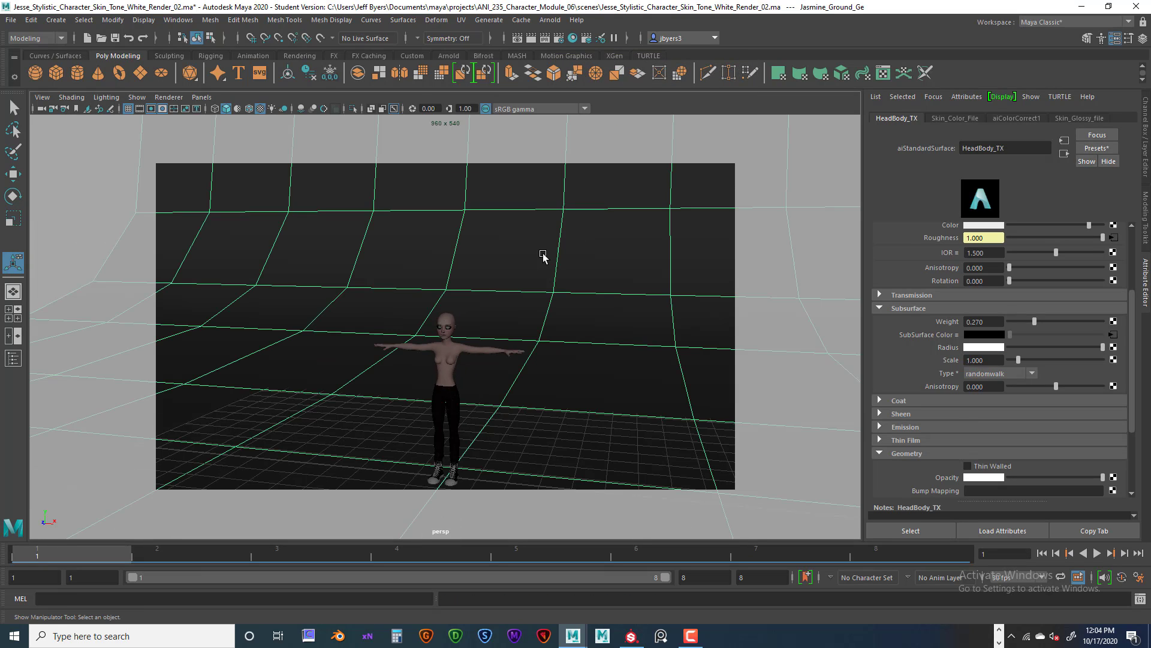
scroll(506, 275, "down", 5)
scroll(504, 271, "down", 3)
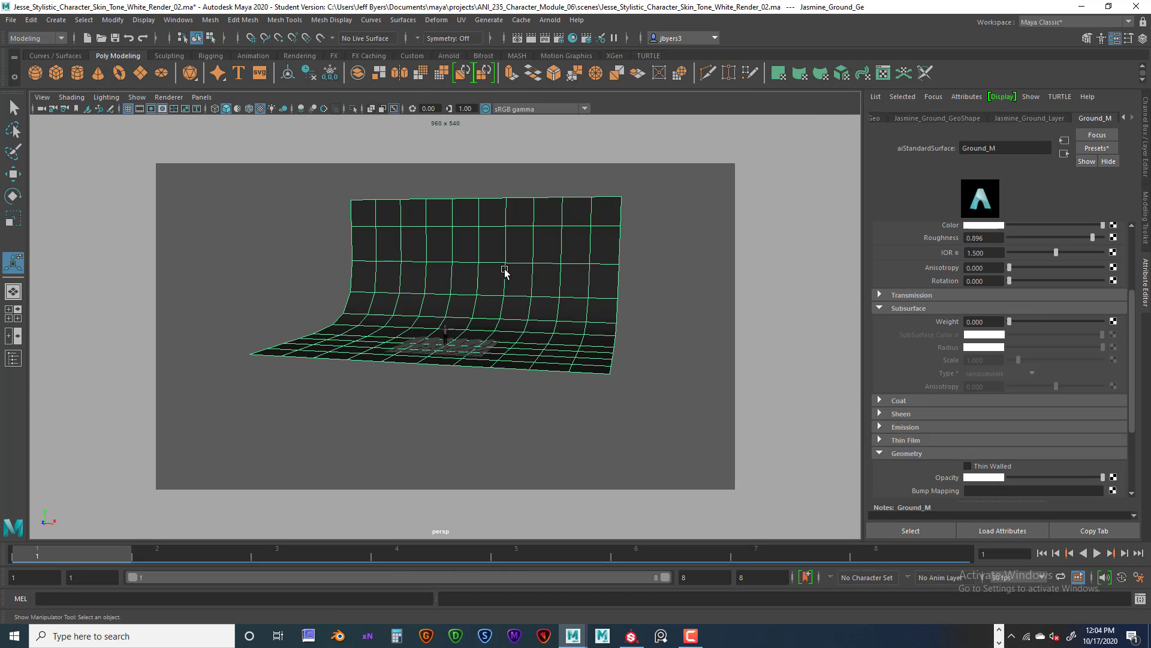
Examine the scene's light setup in the Outliner, comparing aiSkyDomeLight1 and directionalLight1
scroll(504, 271, "up", 15)
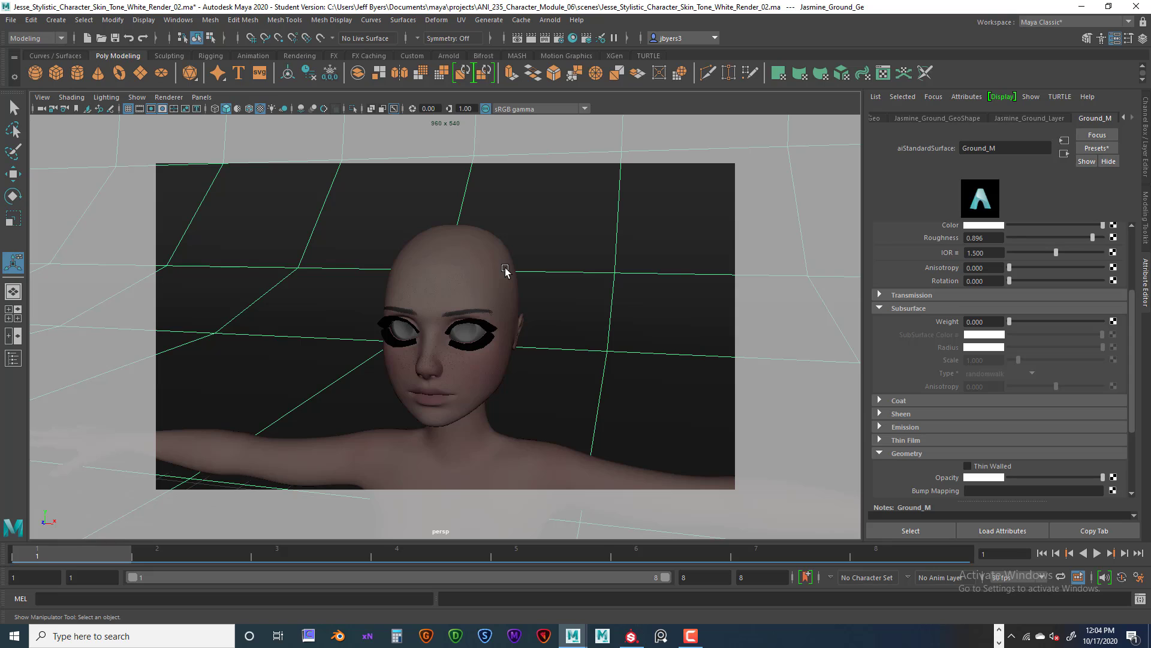
left_click(178, 21)
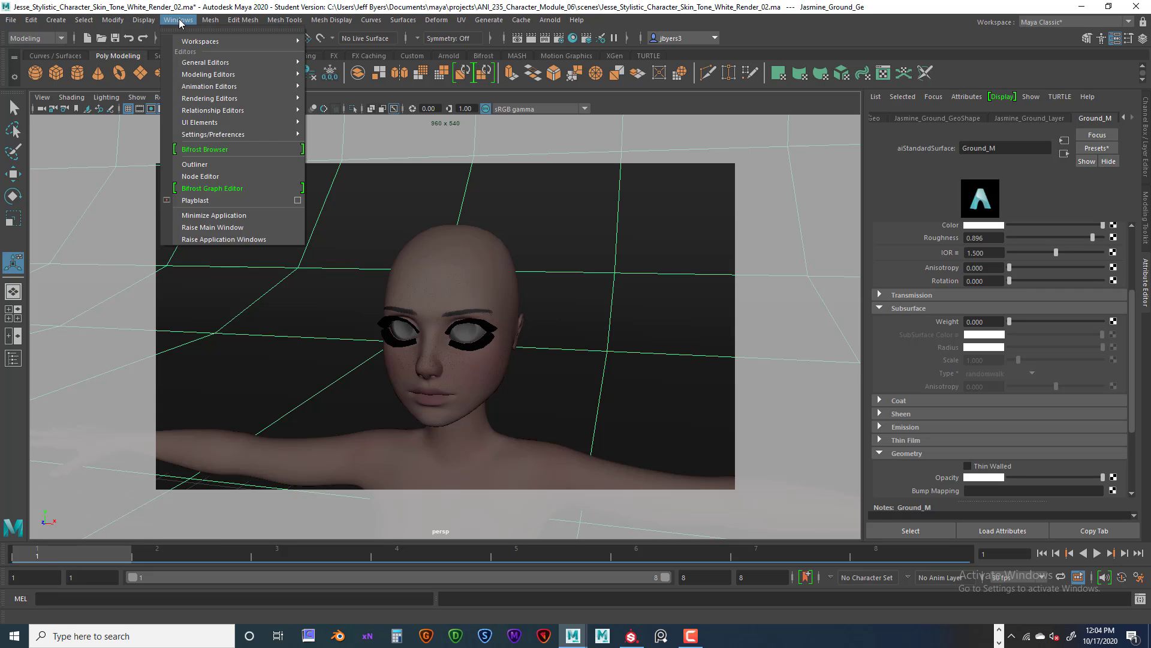
left_click(195, 165)
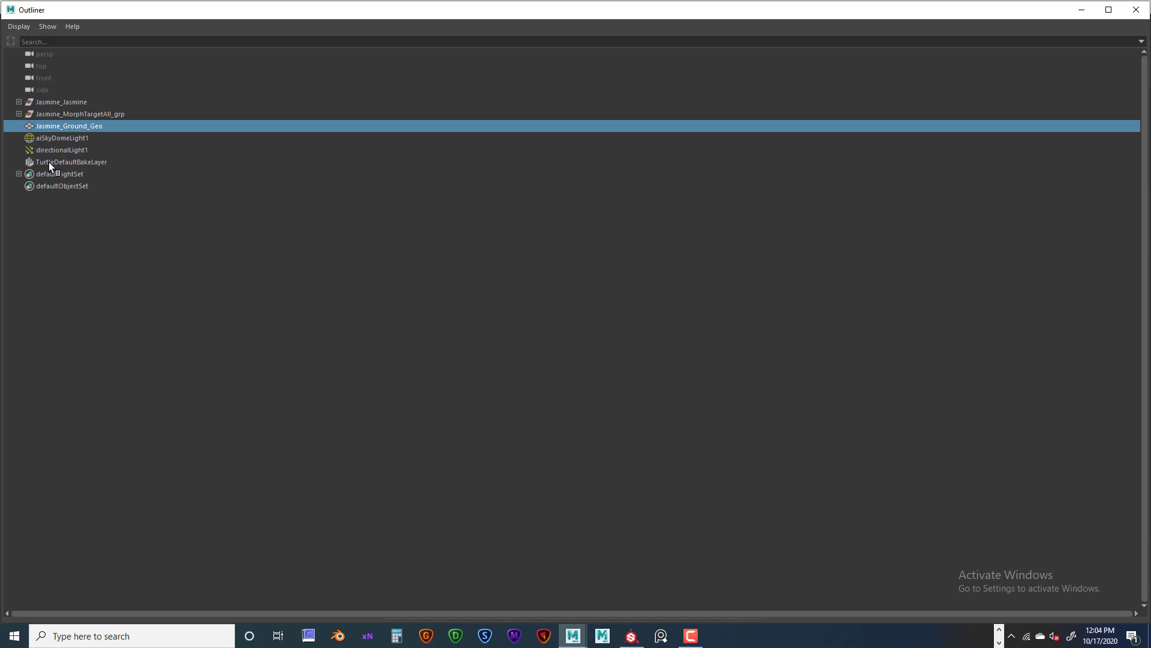
left_click(45, 148)
left_click(65, 136)
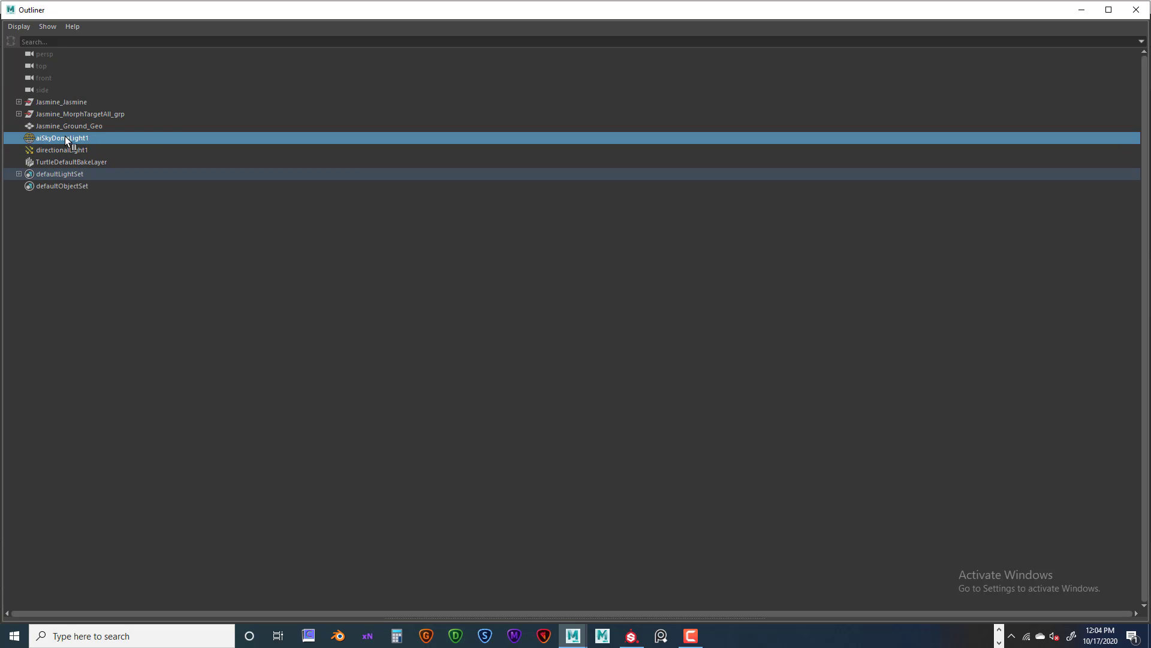
left_click(61, 148)
left_click(64, 137)
left_click(64, 146)
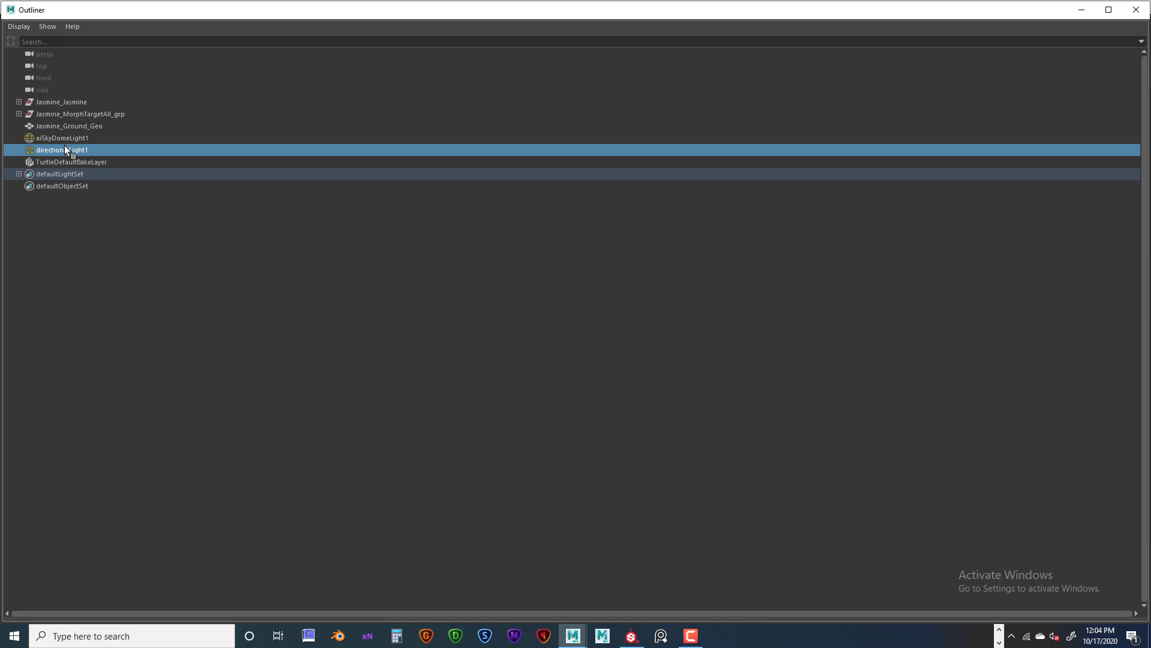
left_click(66, 137)
left_click(70, 148)
left_click(1136, 10)
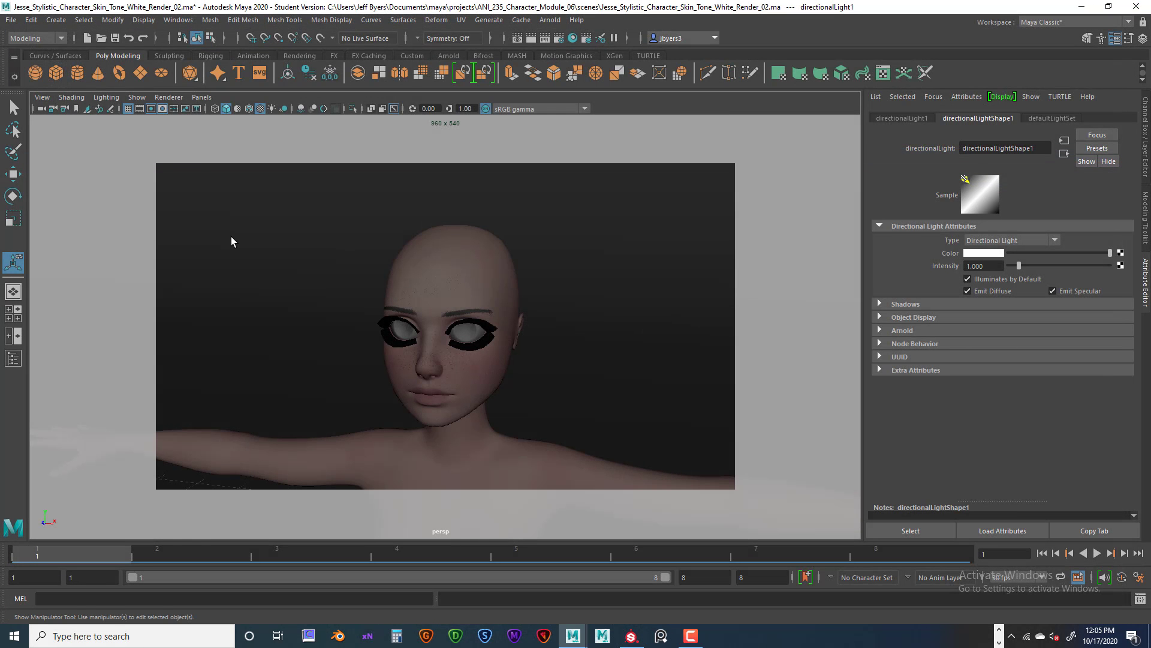
Switch the perspective view to the FACE_SKIN_TX_CAM camera bookmark and dismiss the advertisement popup
left_click(42, 96)
mouse_move(61, 312)
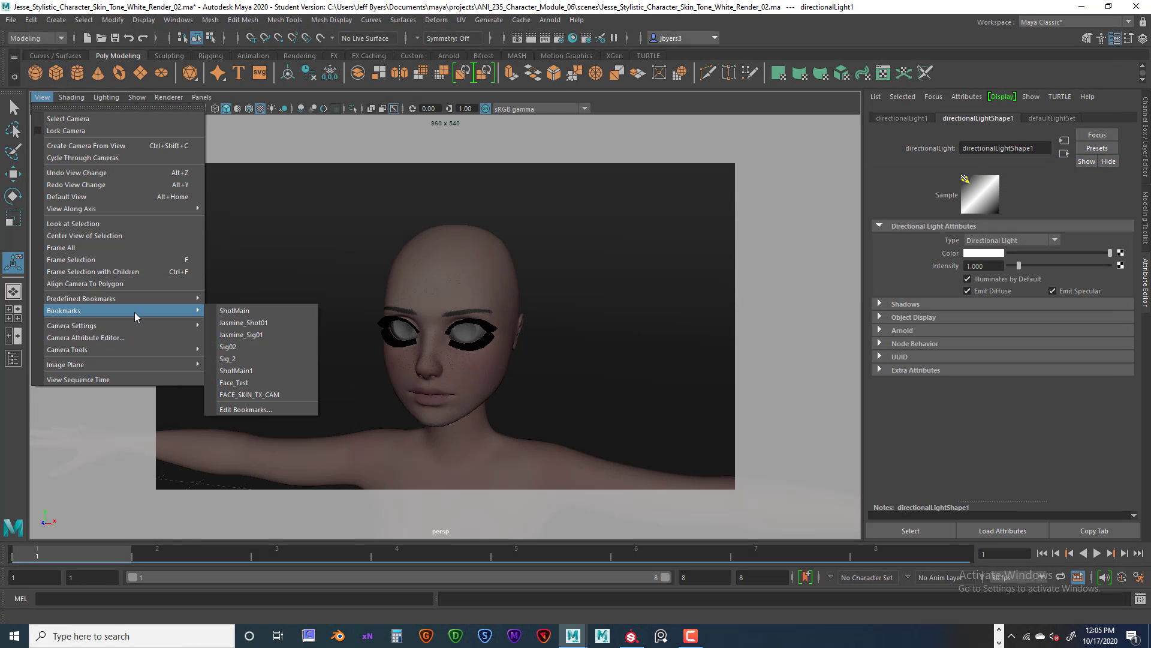
left_click(255, 395)
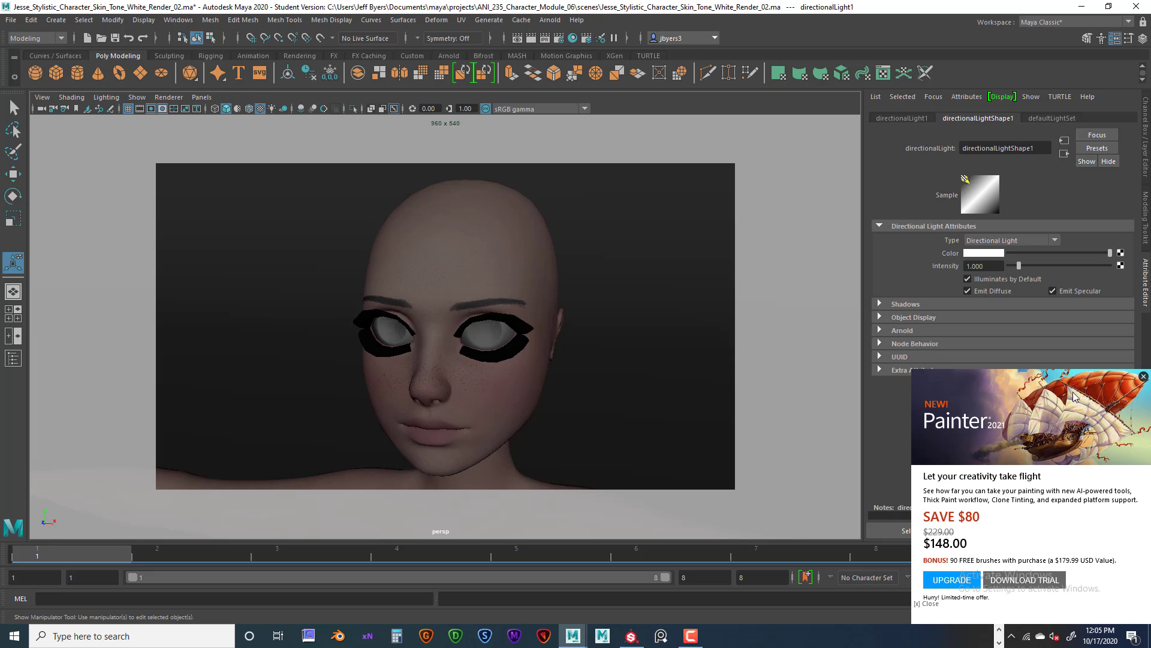
left_click(1143, 377)
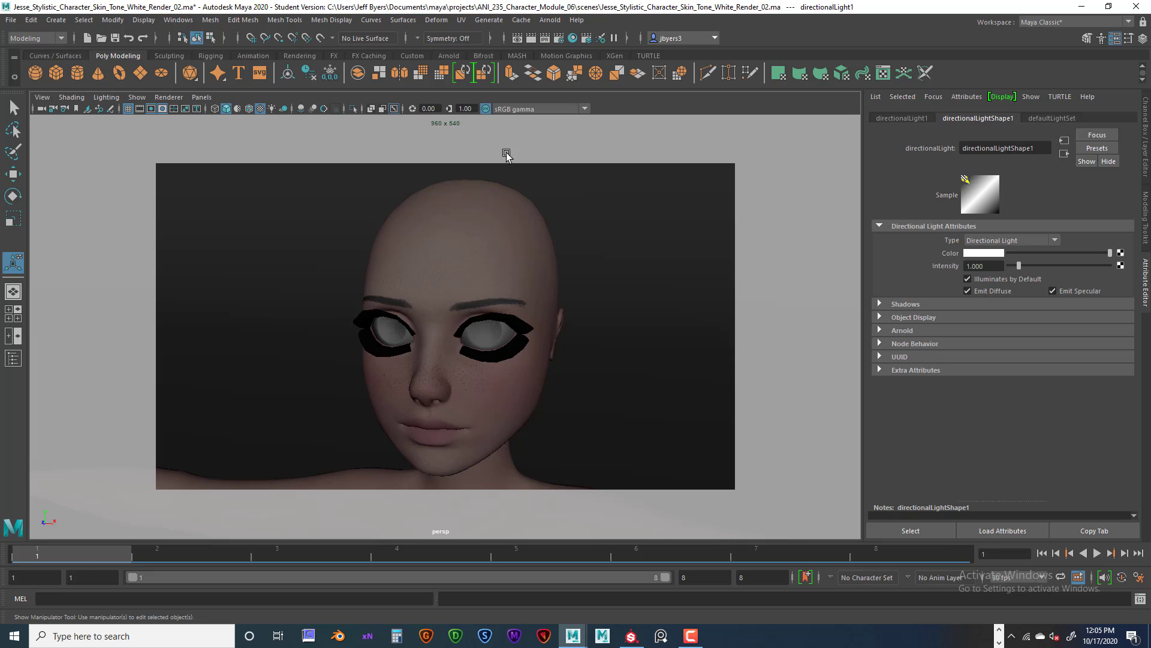
Select the character's face mesh and show the viewport shaded without textures
left_click(480, 250)
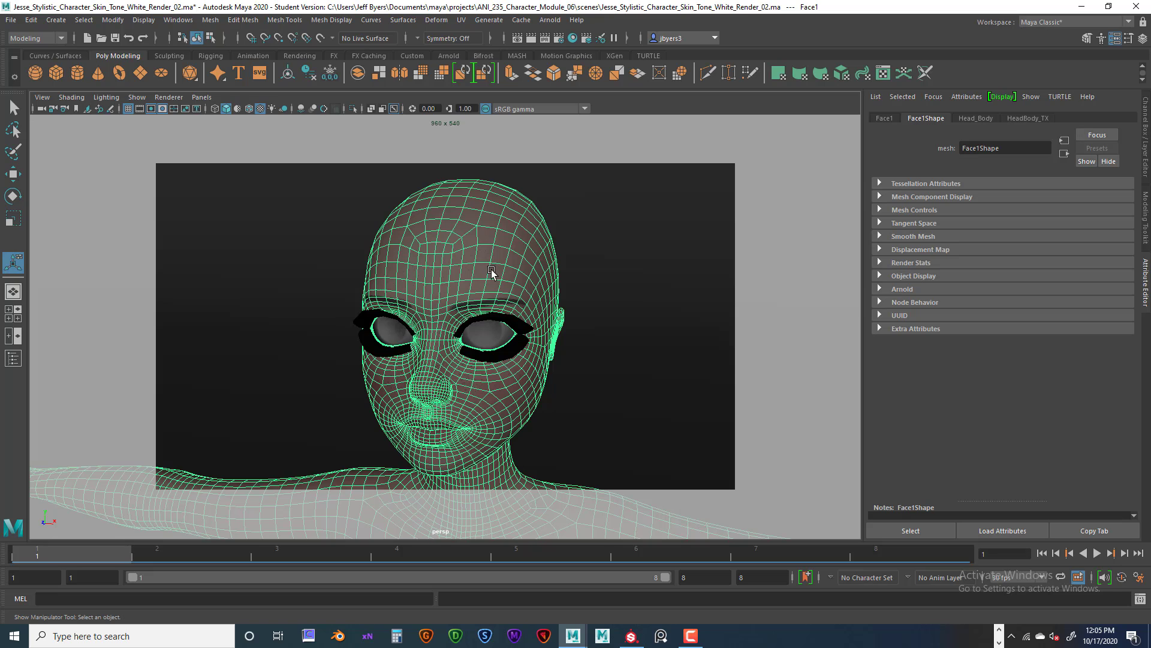
key("5")
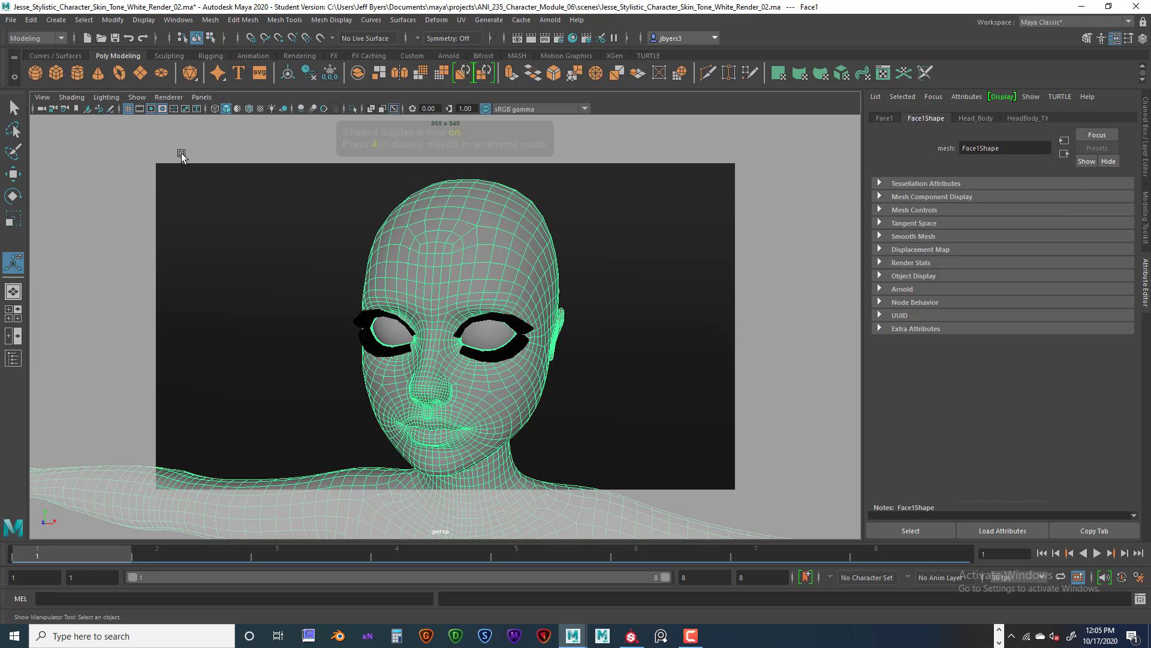
left_click(252, 246)
left_click(432, 239)
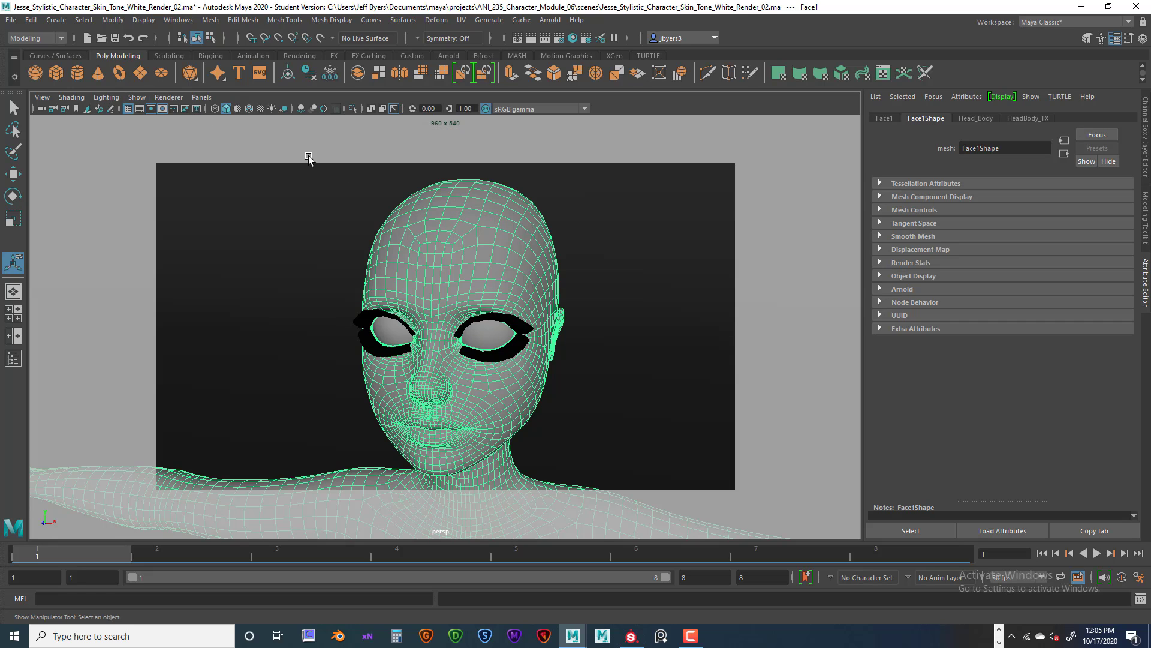
Turn off Two Sided Lighting for the perspective viewport
left_click(106, 98)
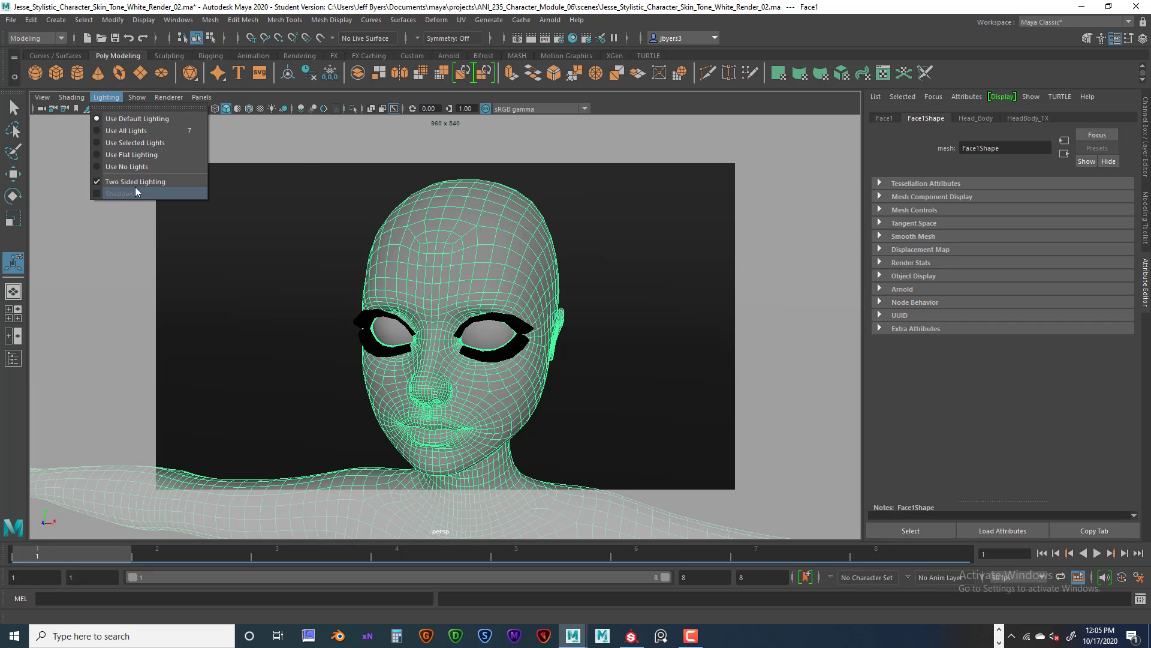
left_click(99, 182)
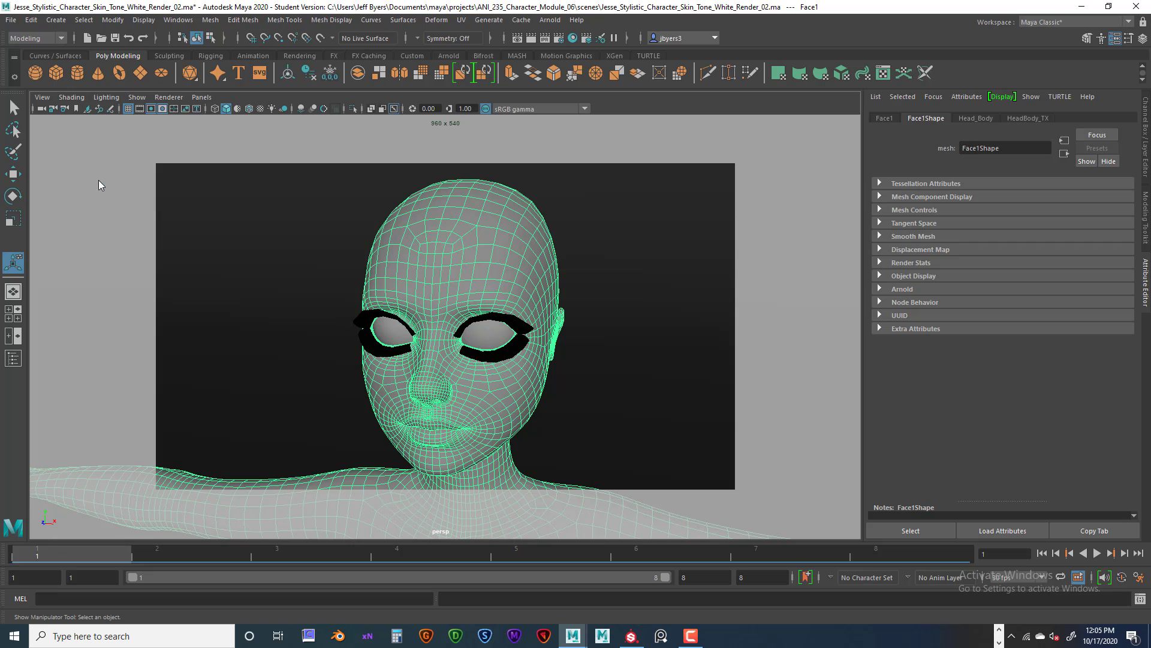
left_click(107, 98)
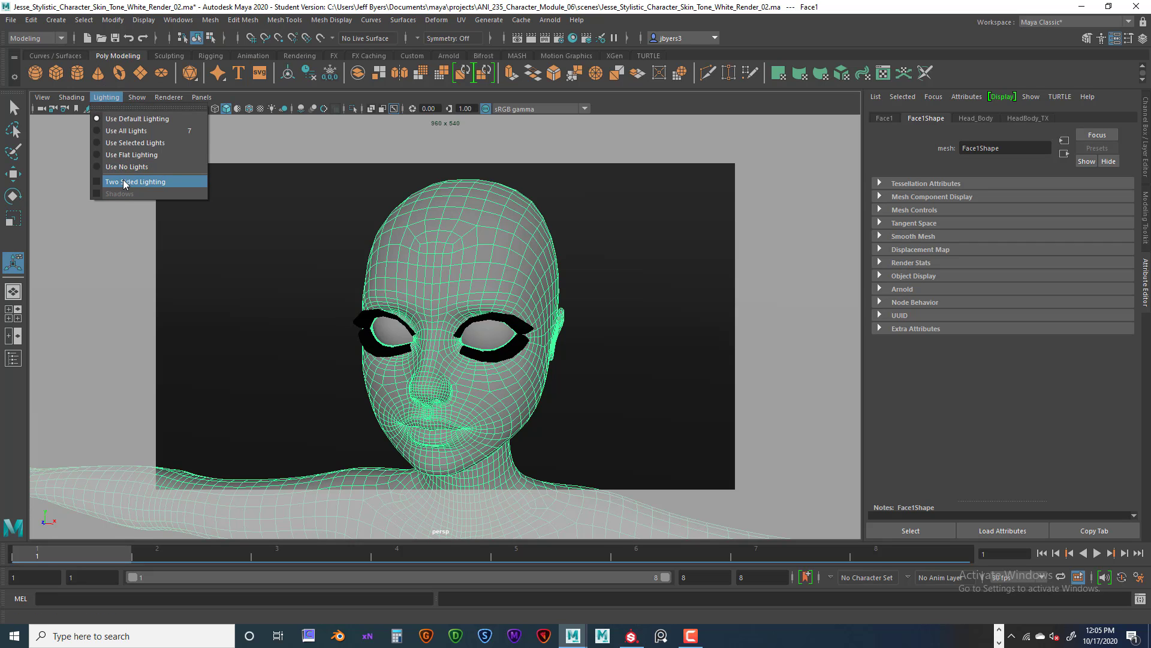
left_click(369, 138)
left_click(507, 233)
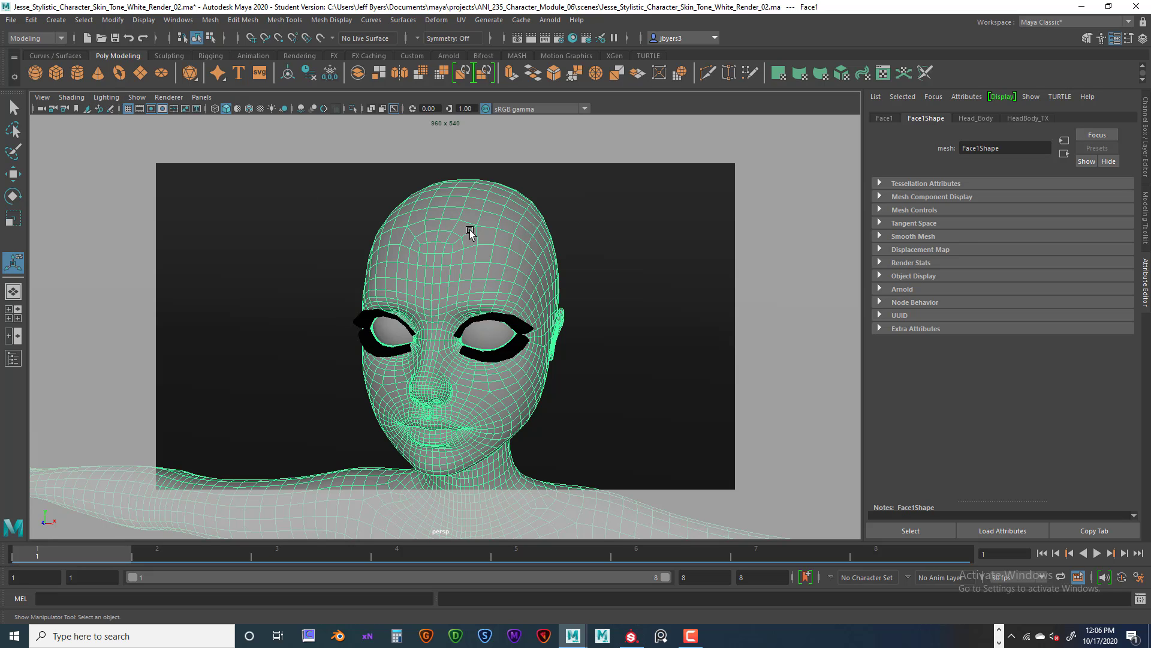
Review the normals commands available for the face mesh, including Reverse, and return the viewport to textured shading
key("space")
key("space")
left_click(449, 233)
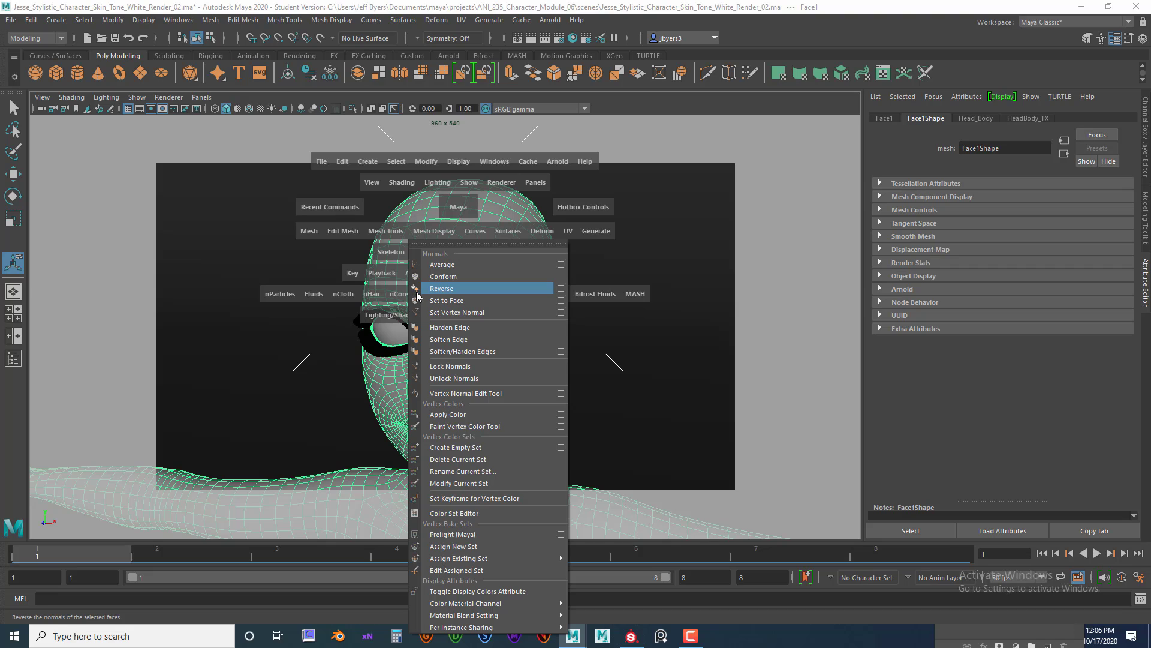
left_click(709, 258)
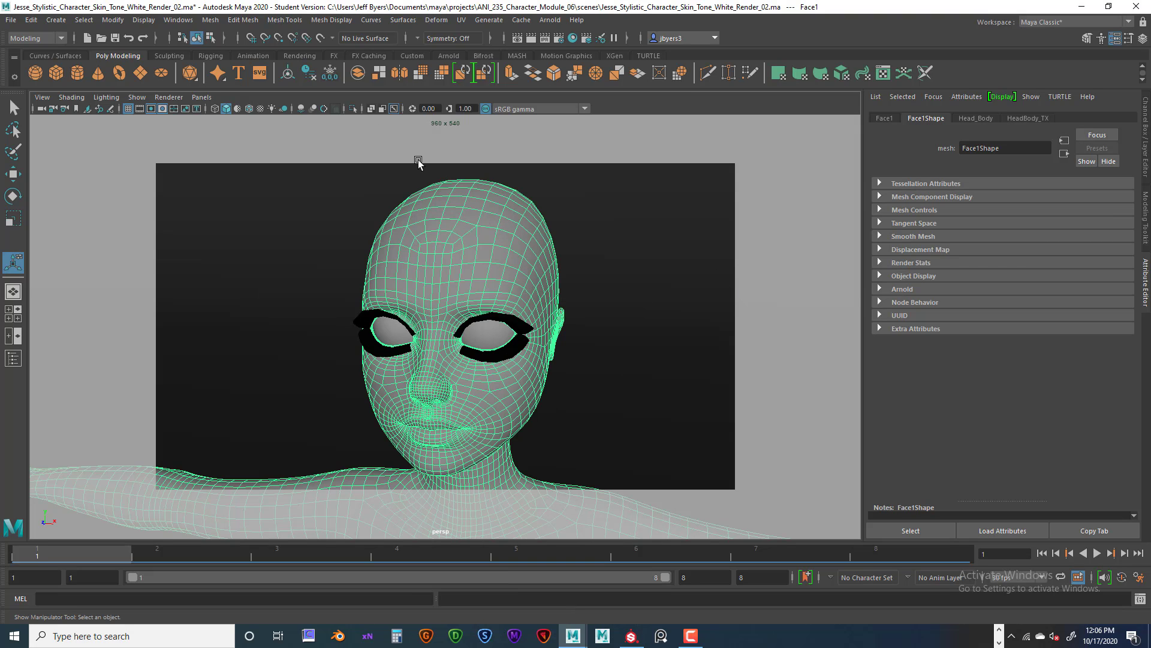
key("6")
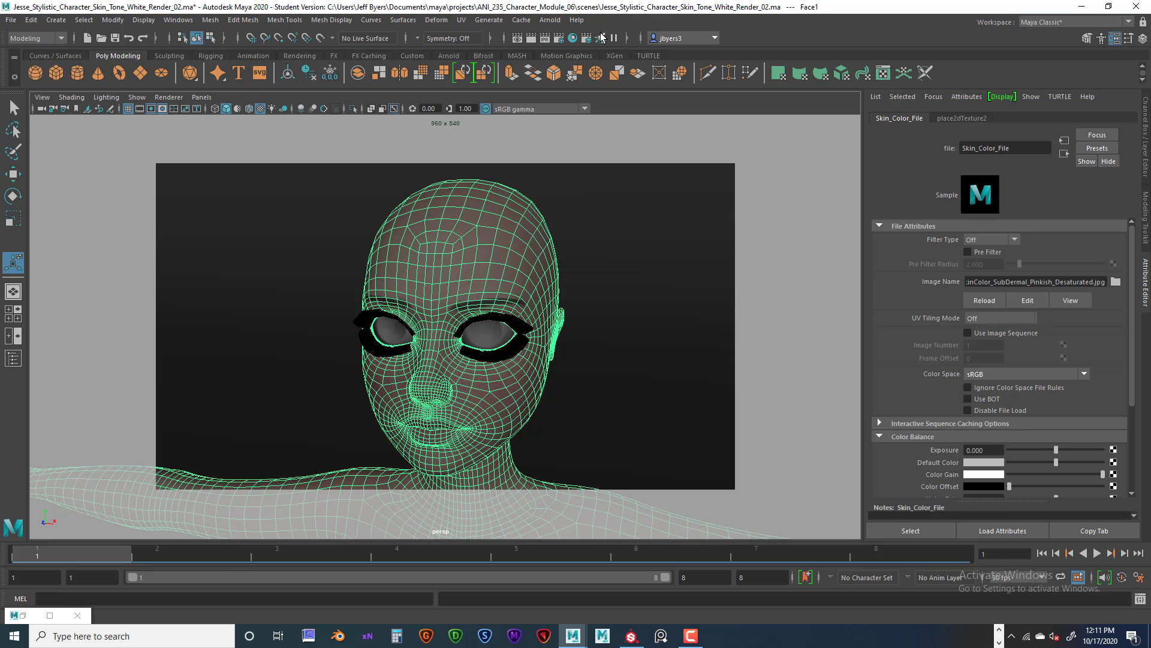
Examine the Arnold sampling values in the Render Settings, including Camera (AA), Diffuse and SSS
left_click(560, 40)
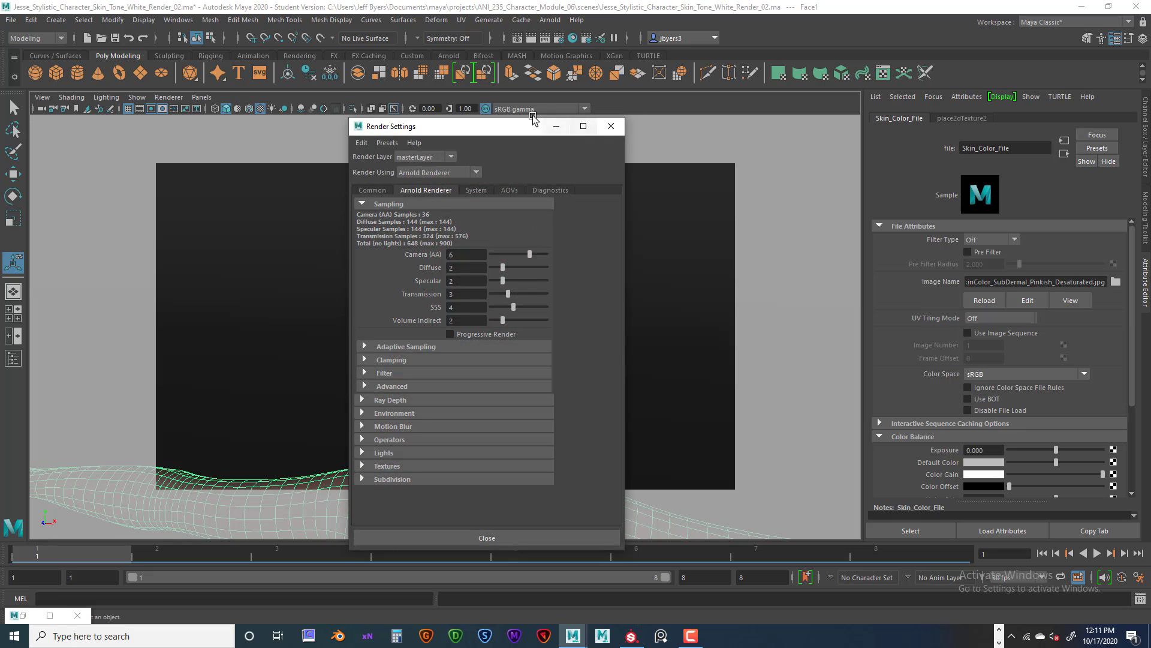
left_click_drag(522, 128, 593, 120)
left_click(686, 115)
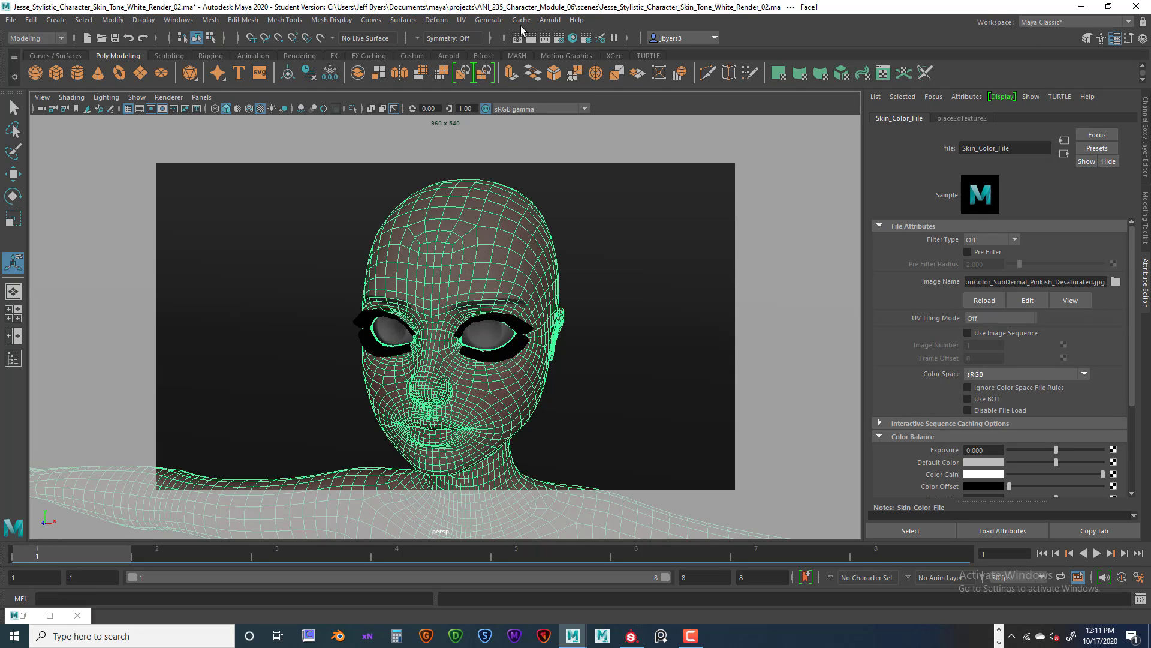
left_click(559, 38)
left_click_drag(547, 121, 493, 116)
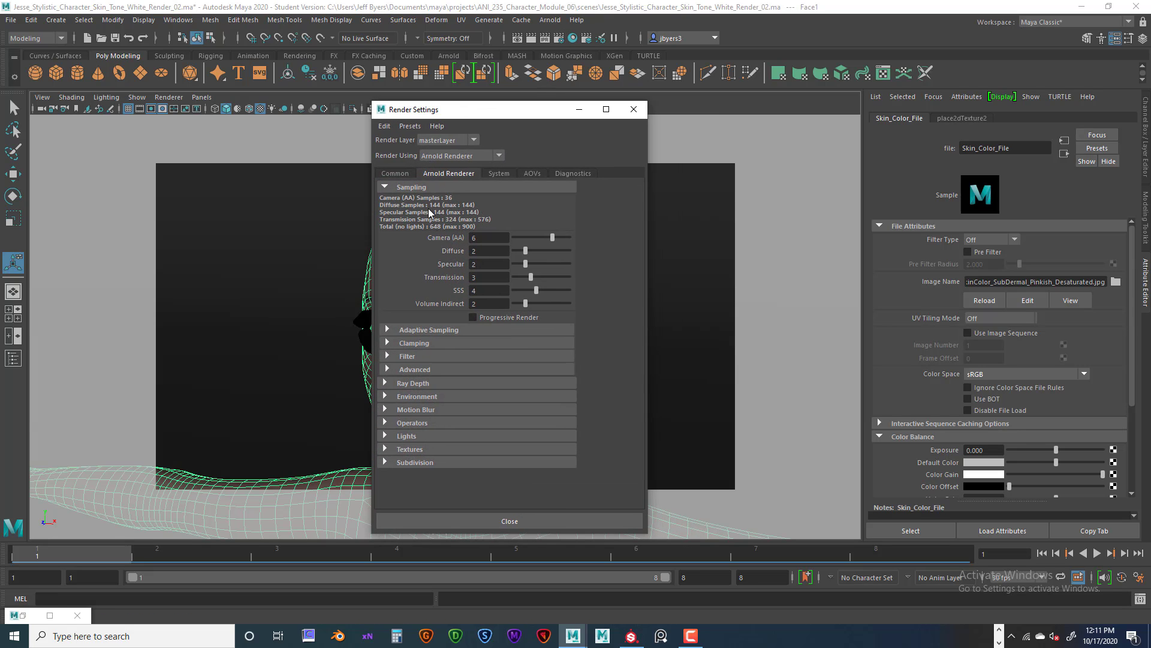
left_click(487, 238)
left_click_drag(490, 252, 470, 292)
Review the renderable camera and image size presets in the common render settings
left_click(411, 174)
scroll(560, 290, "down", 5)
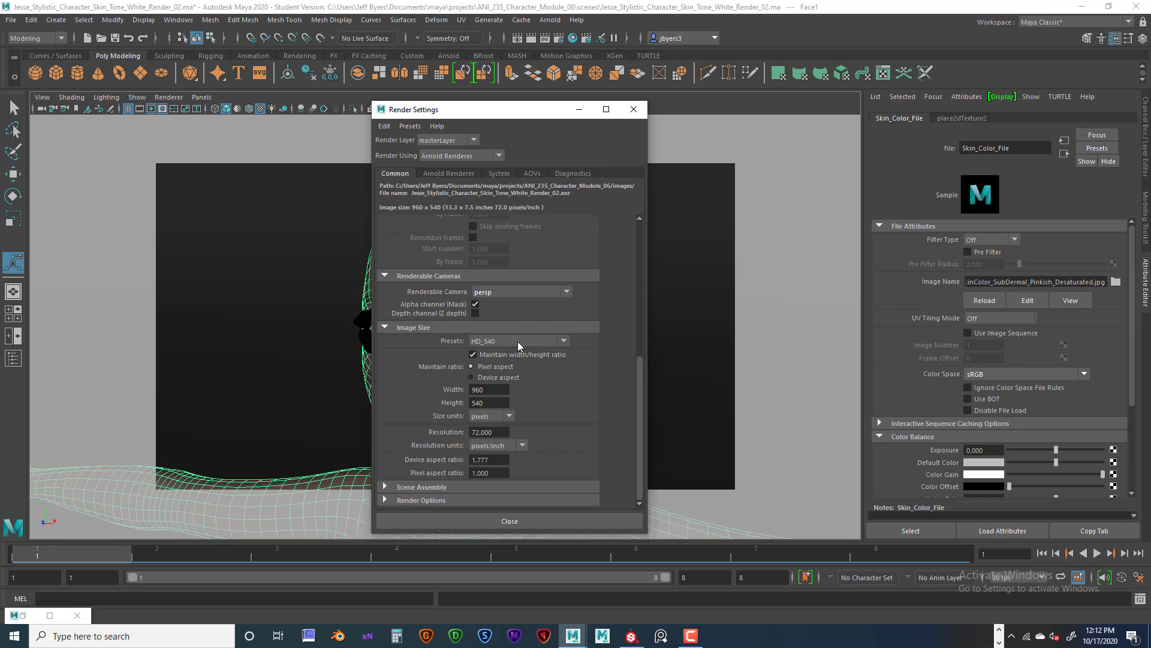
left_click(497, 342)
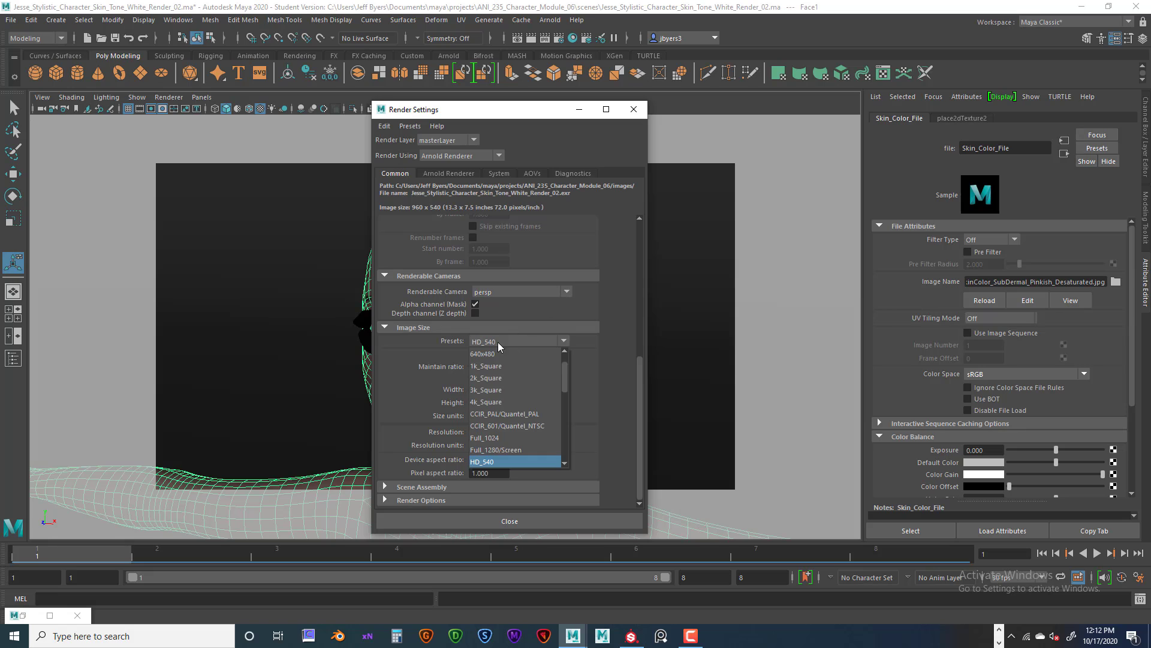
left_click(632, 111)
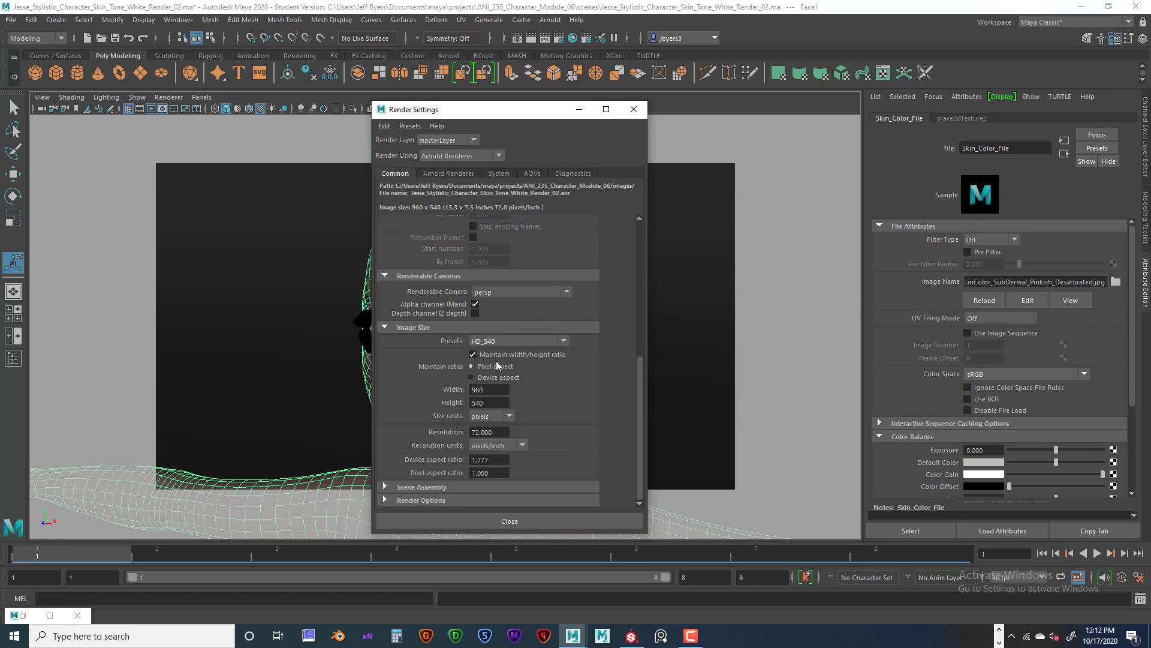
View the finished face render in the Render View, minimize it and return to the Render Settings
left_click(50, 615)
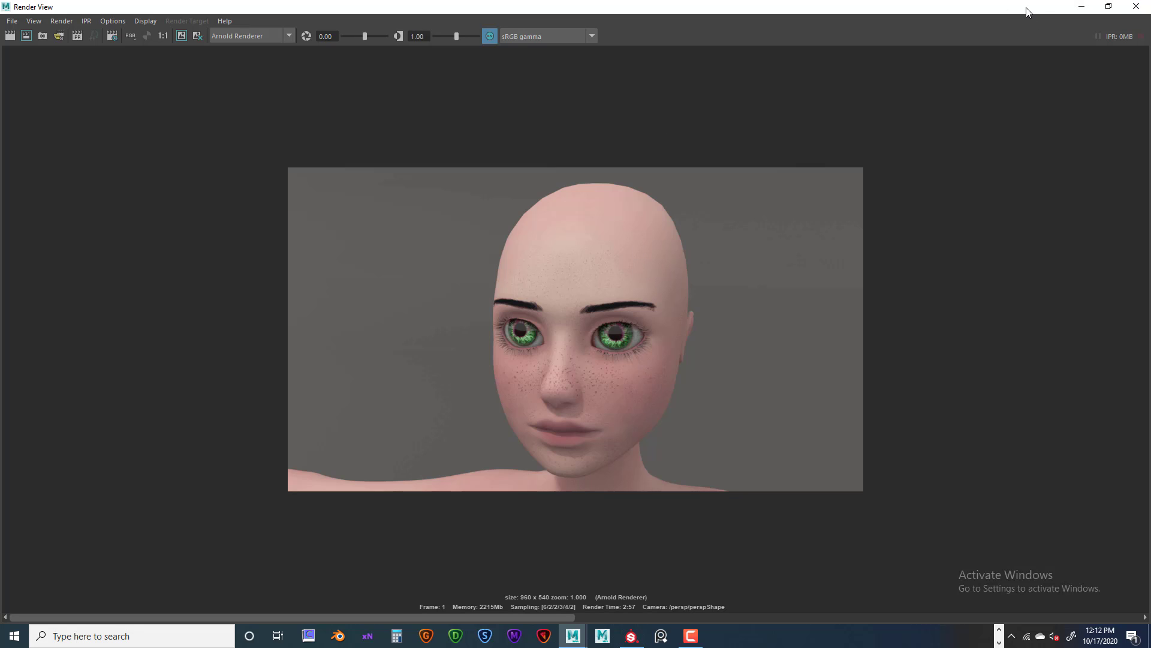
left_click(1082, 7)
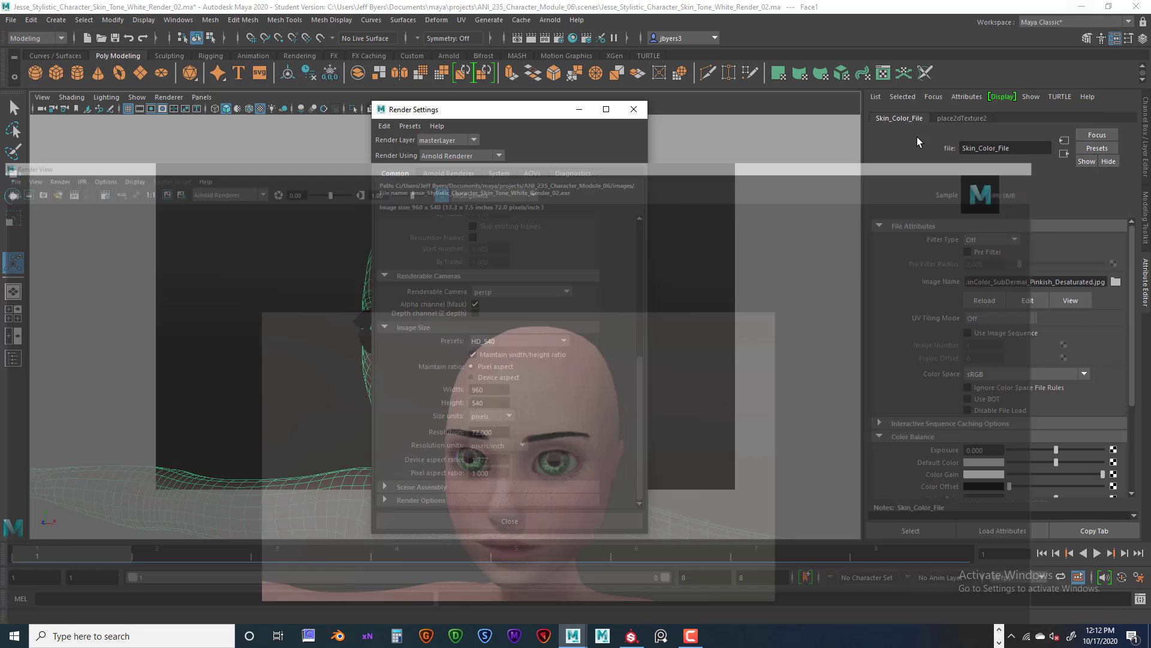
left_click_drag(537, 116, 606, 132)
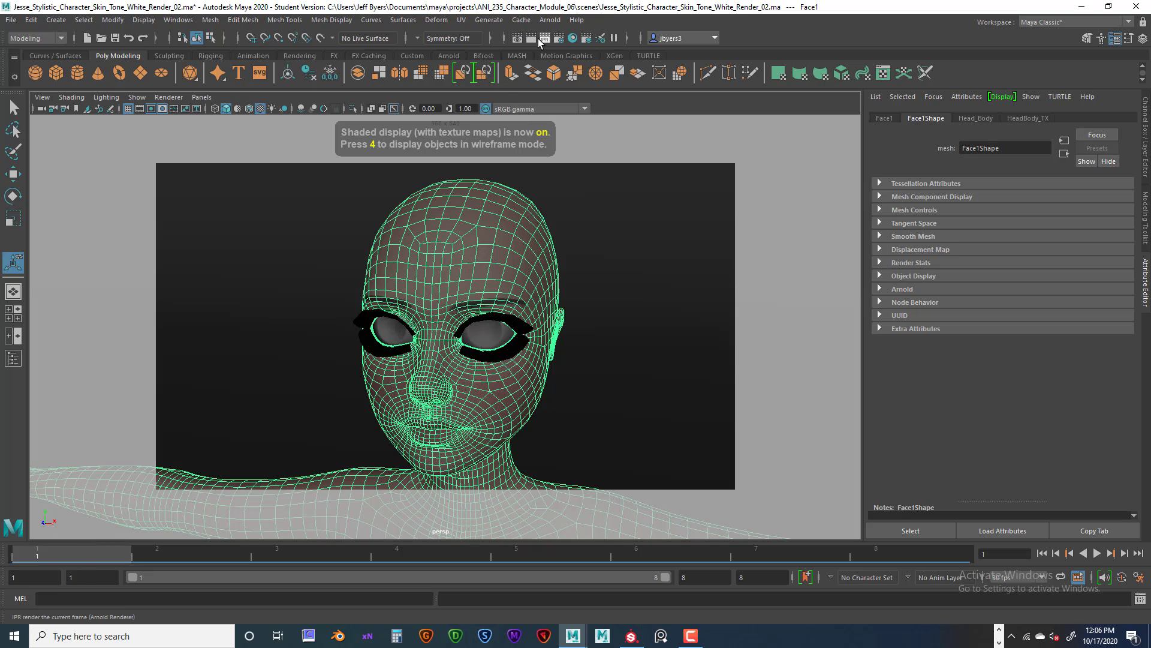
Render the current frame with the Arnold Renderer and enlarge the Render View window
left_click(532, 38)
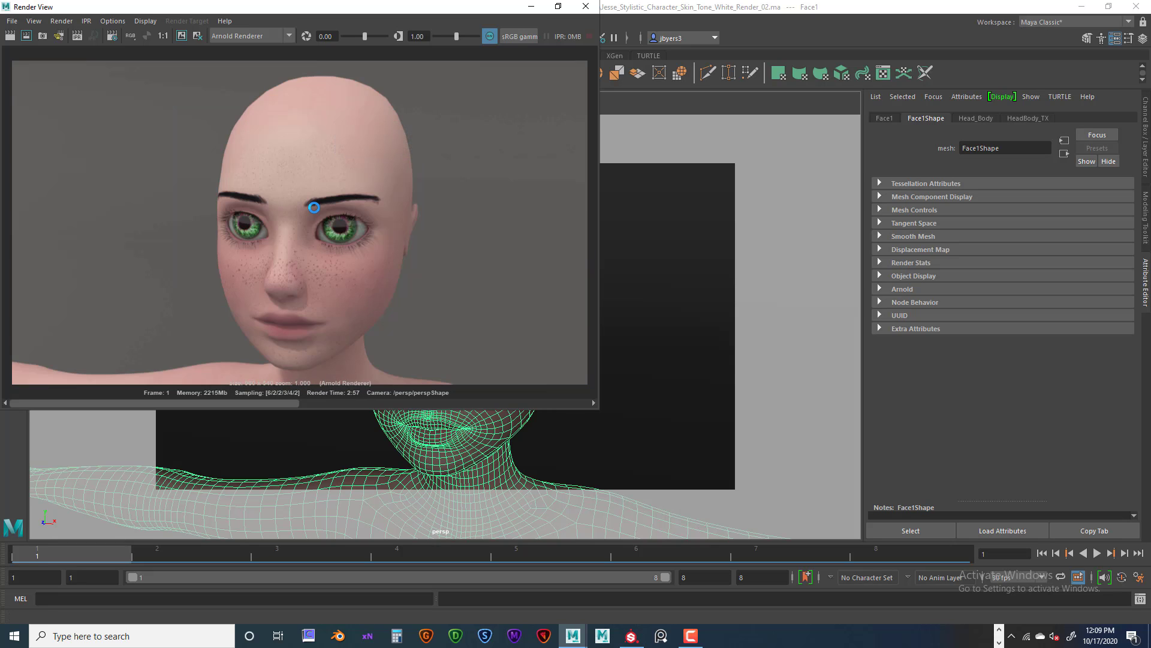
double_click(132, 7)
left_click_drag(195, 24, 524, 84)
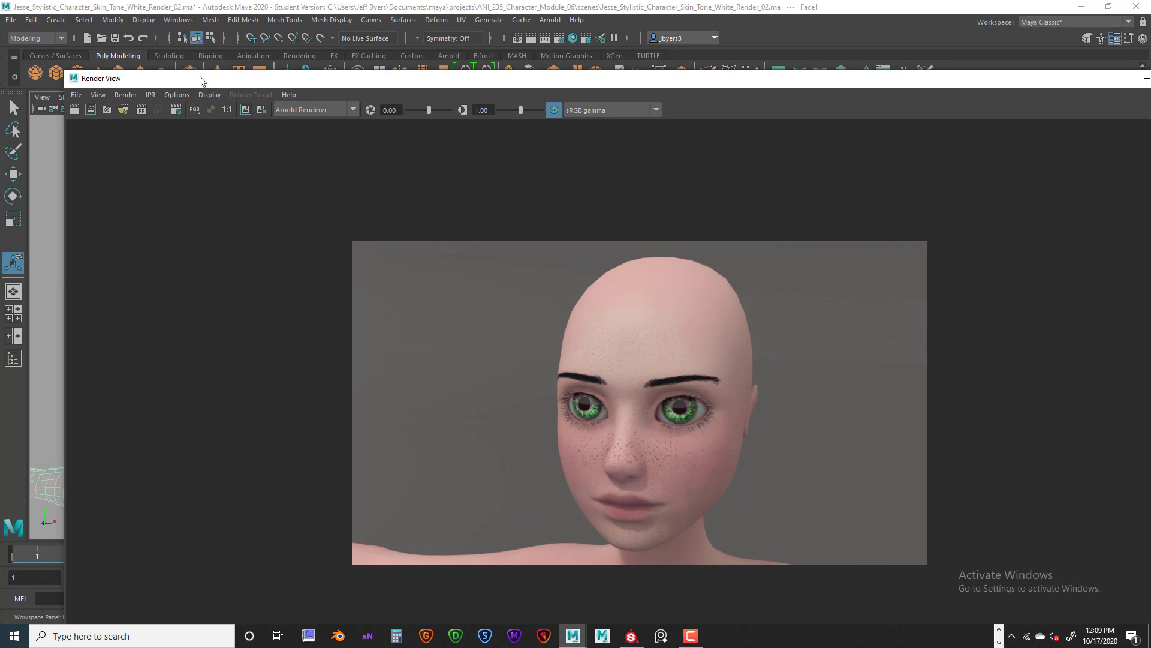
Examine the rendered face's skin, freckles and eyes in the Render View, and minimize the window
left_click_drag(664, 79, 580, 9)
left_click_drag(688, 8, 658, 33)
left_click_drag(1026, 30, 1019, 24)
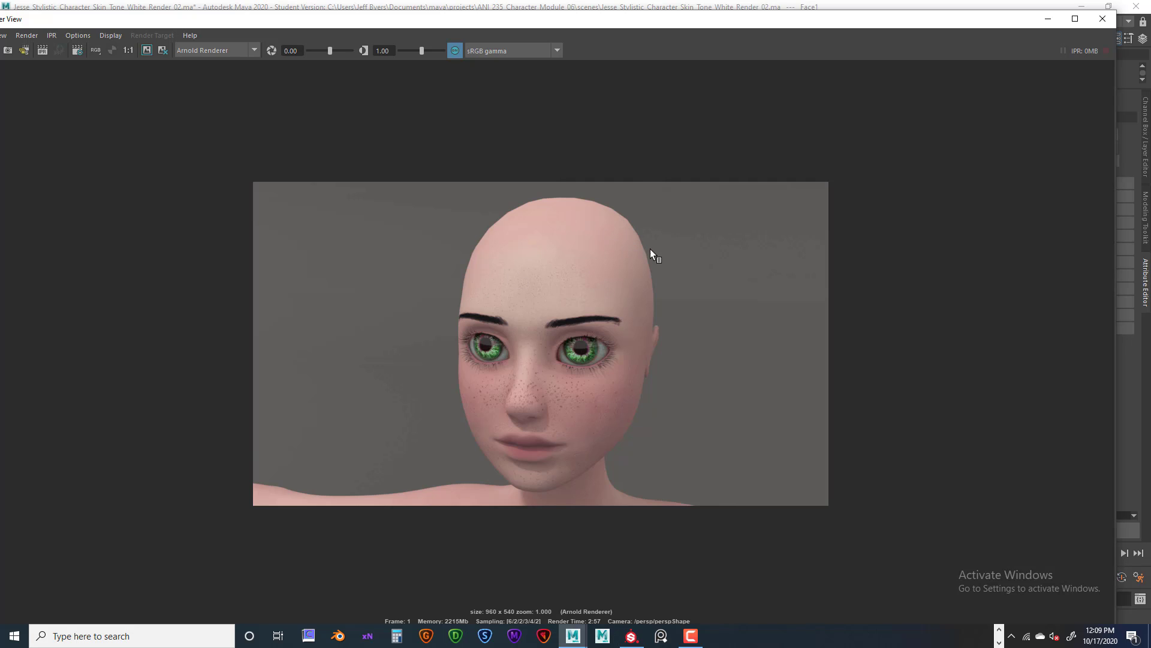
left_click_drag(864, 22, 846, 32)
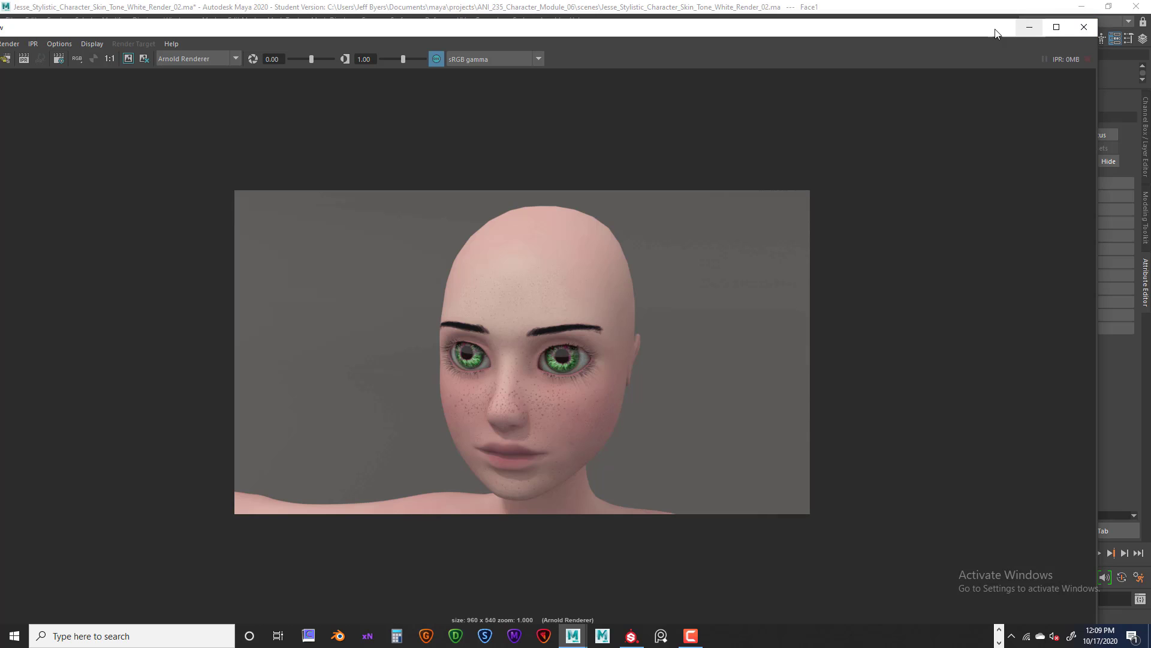
left_click_drag(1000, 30, 965, 52)
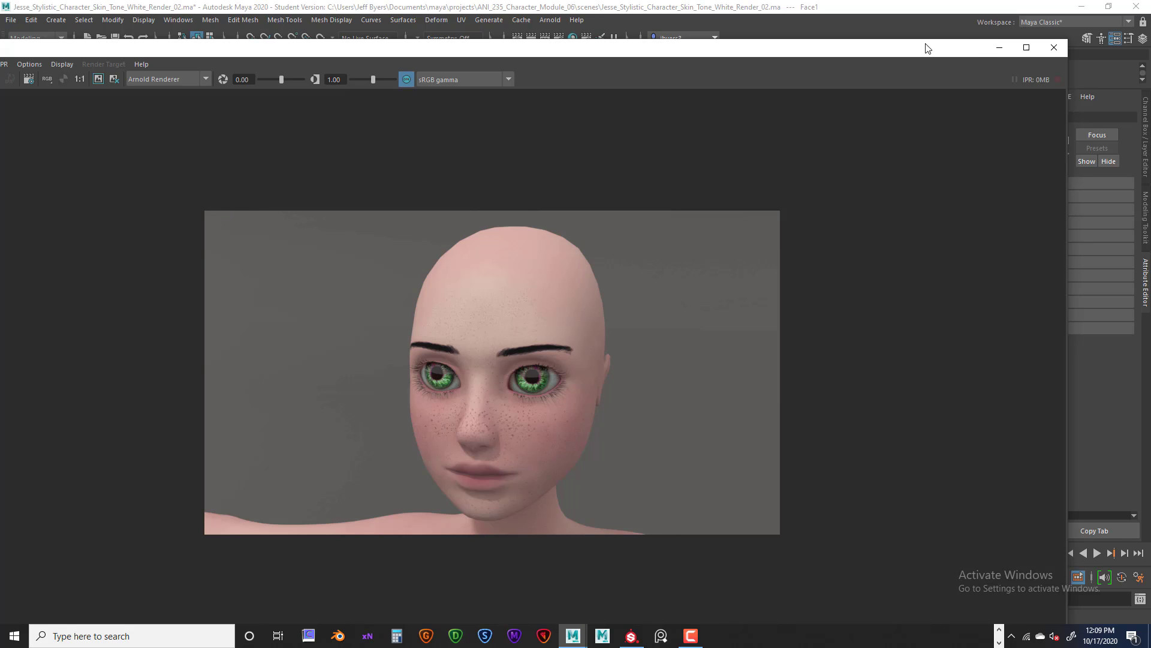
left_click(998, 50)
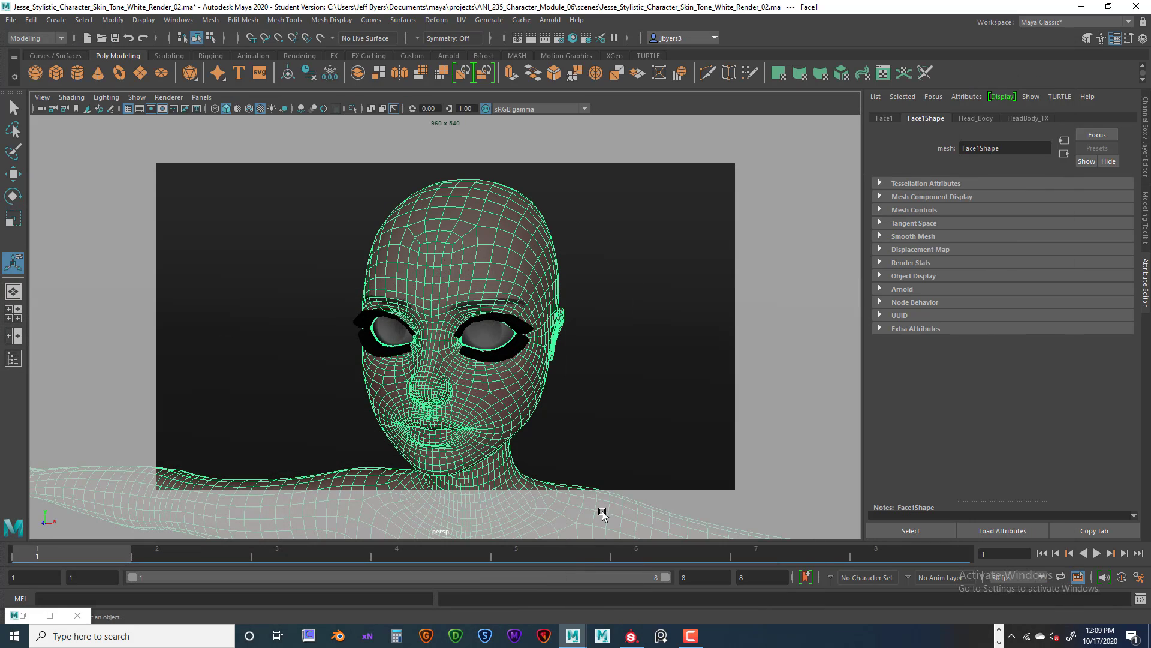
left_click(999, 643)
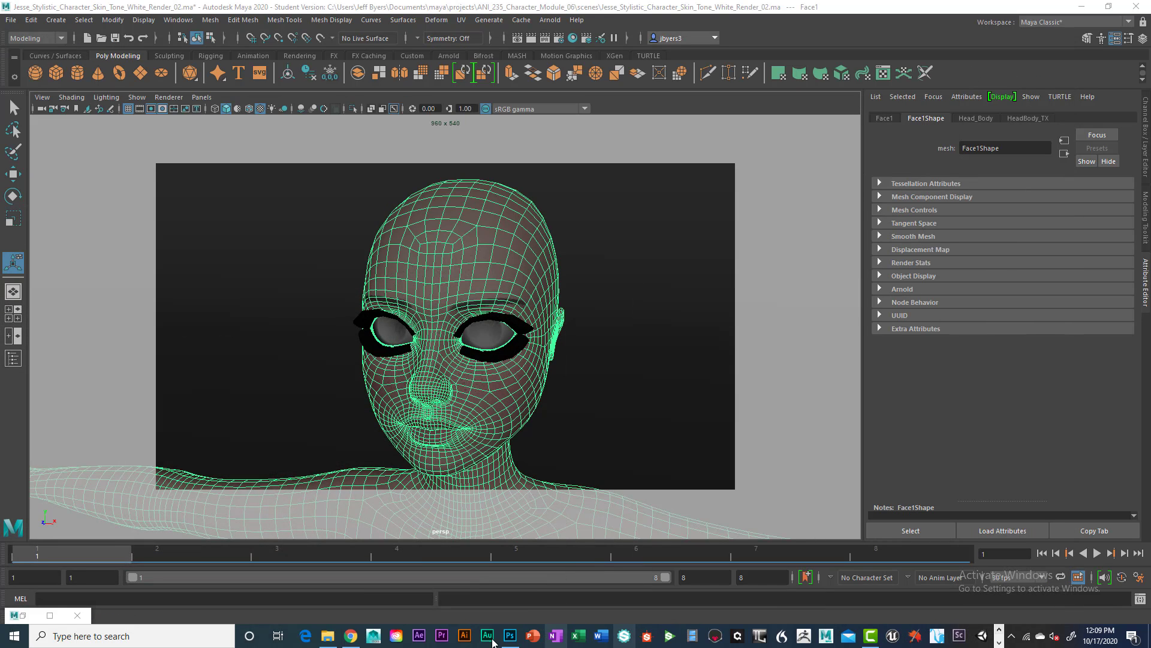
Switch to Photoshop and bring up the UV layout image SKIN_TEST_UV_TX_START.jpg among the open skin textures
left_click(509, 637)
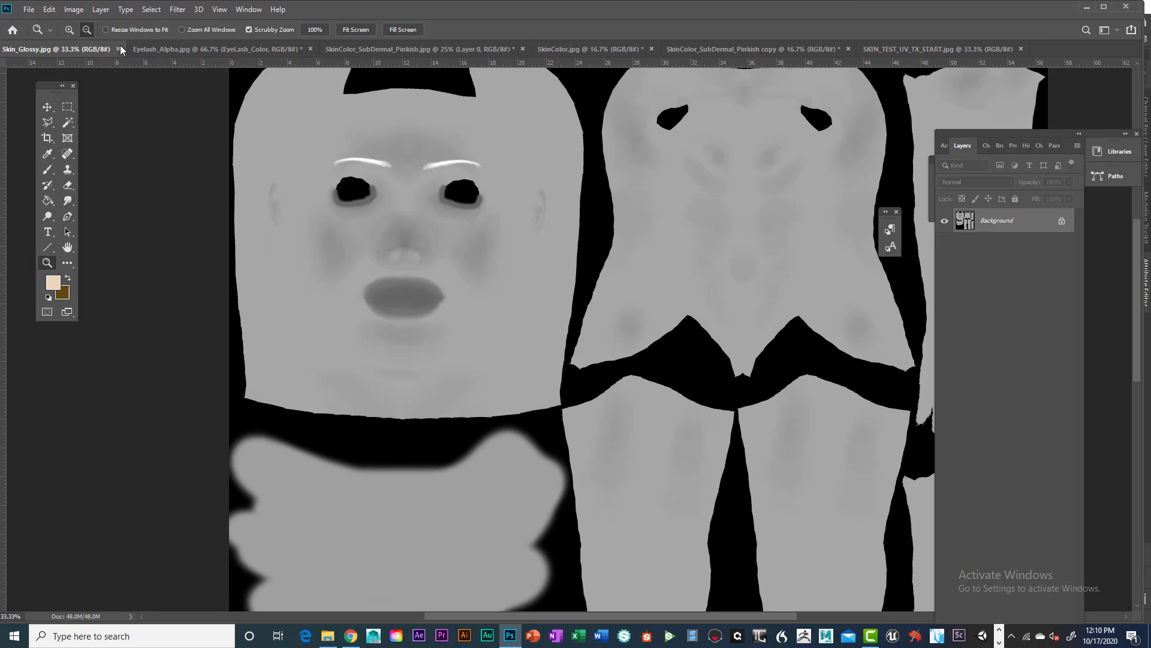
left_click(168, 49)
left_click(908, 49)
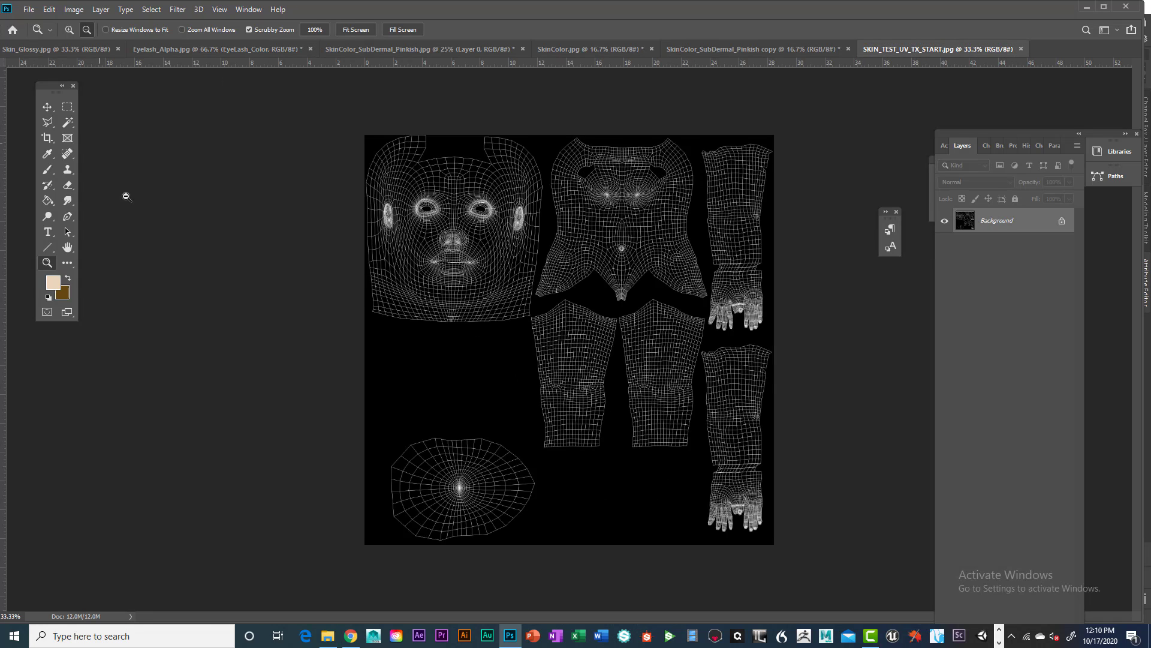
Try dark brown 513e27 as the foreground color beside the UV layout, and dismiss the Color Picker without applying it
left_click(53, 282)
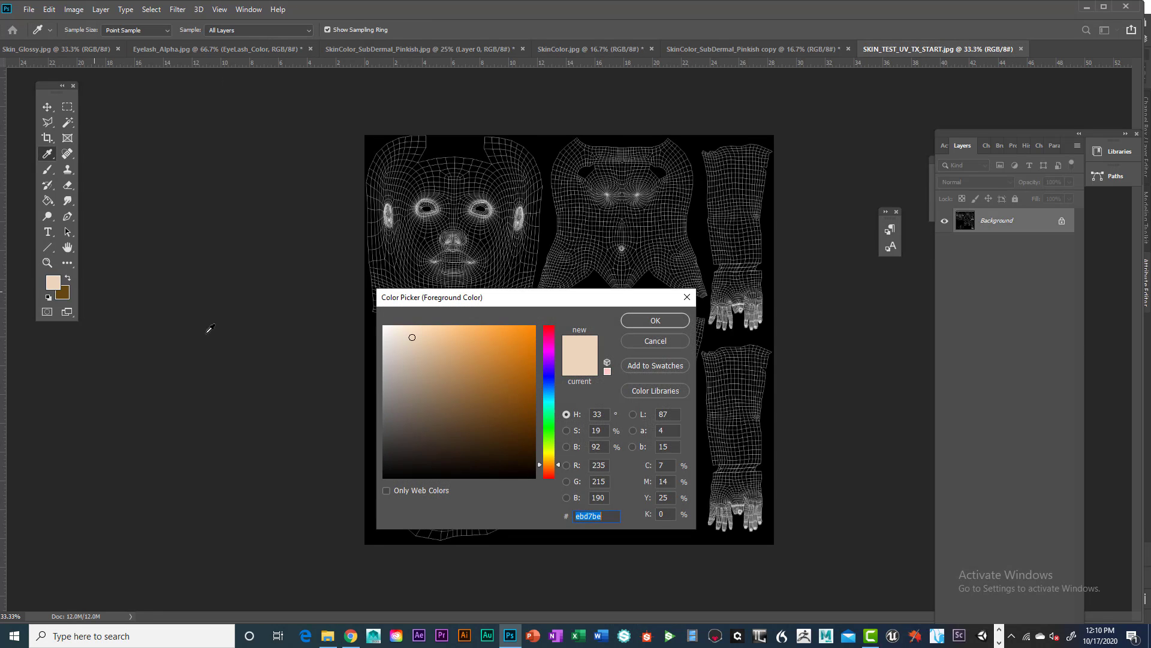
mouse_move(449, 395)
left_mouse_down()
mouse_move(462, 403)
mouse_move(460, 376)
mouse_move(502, 357)
mouse_move(469, 375)
mouse_move(463, 430)
left_mouse_up()
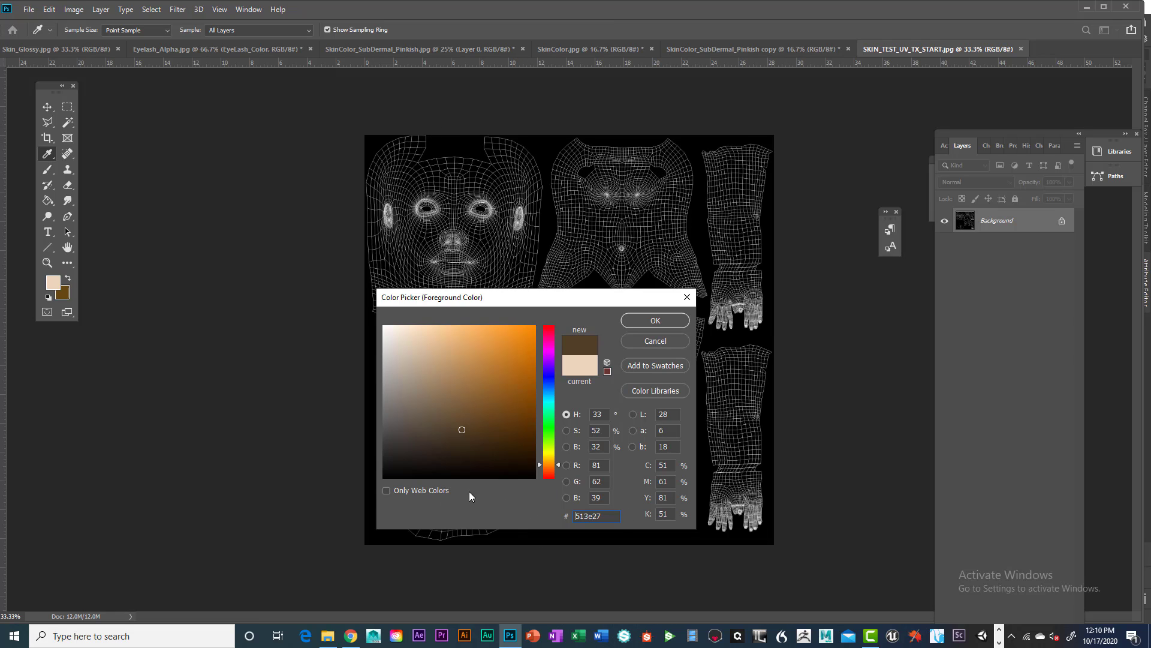
left_click_drag(536, 303, 756, 235)
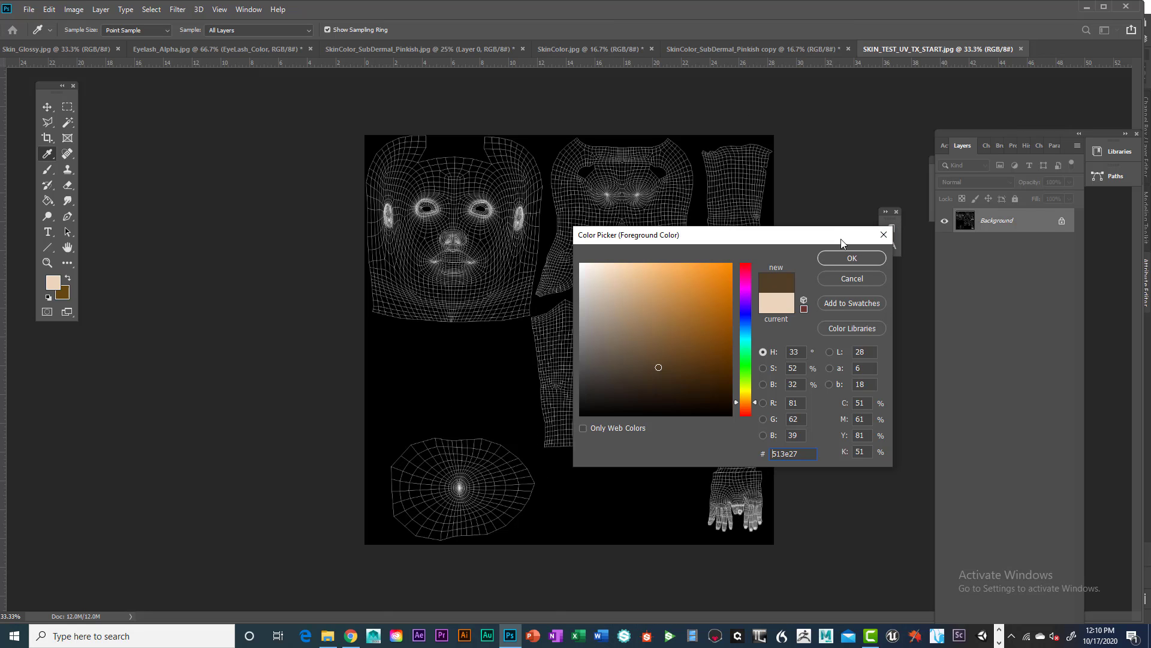
left_click_drag(836, 243, 790, 106)
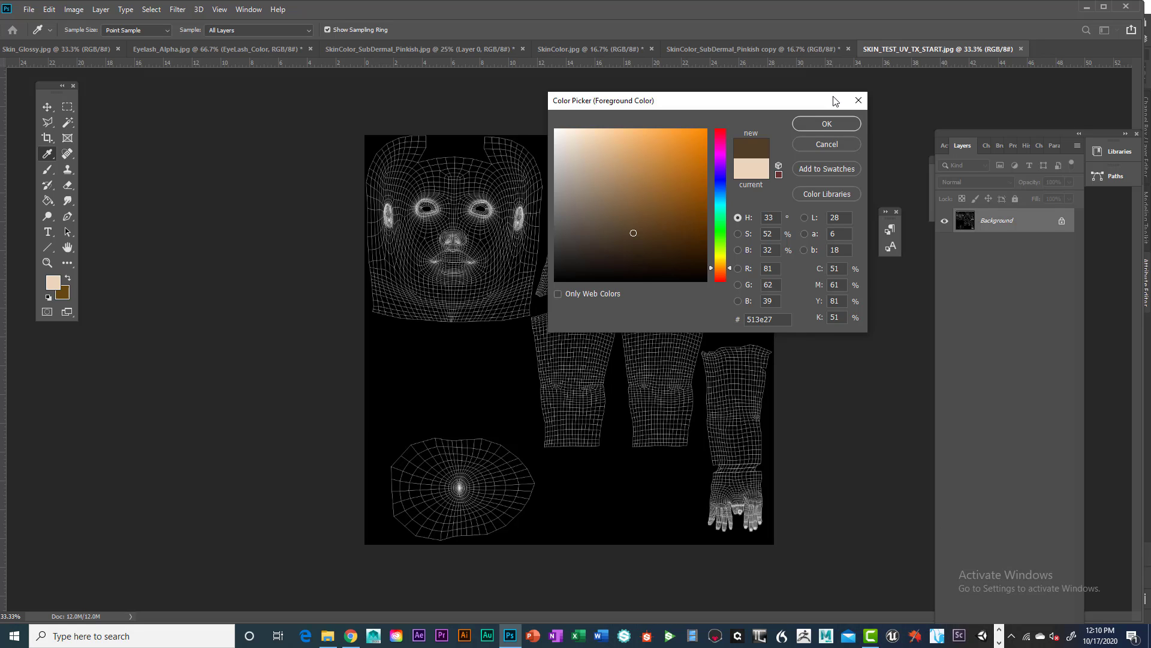
left_click(859, 100)
key("z")
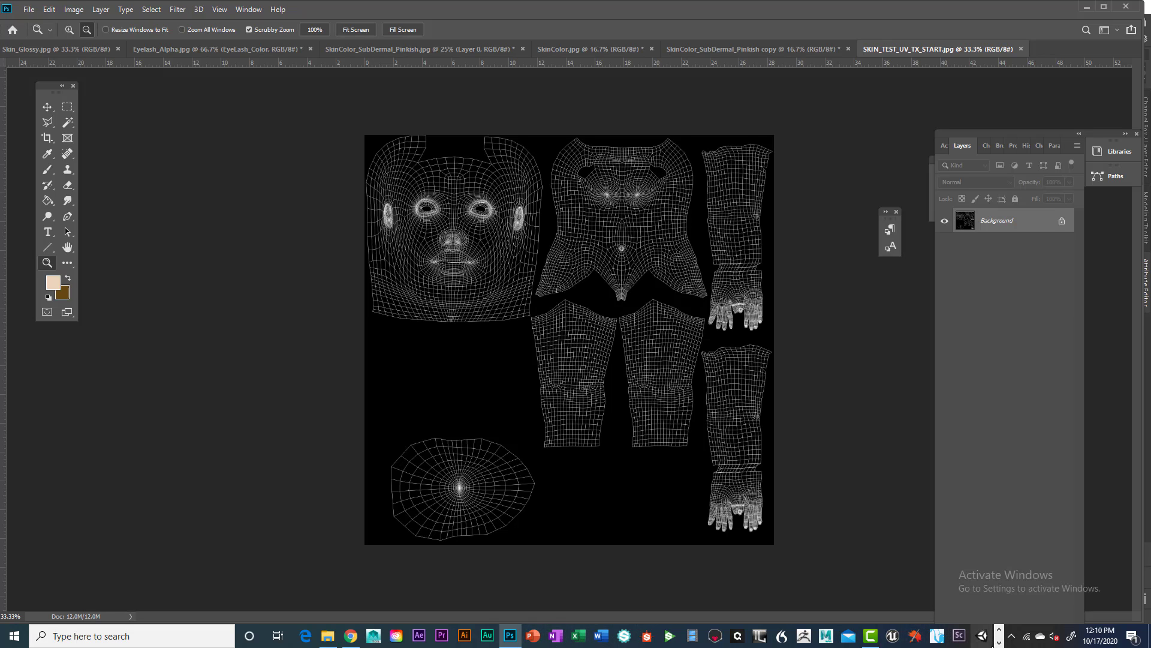
Return to Maya and trace the HeadBody_TX material's subsurface color through its aiColorCorrect node to the Skin_Color_File texture
left_click(999, 642)
mouse_move(602, 631)
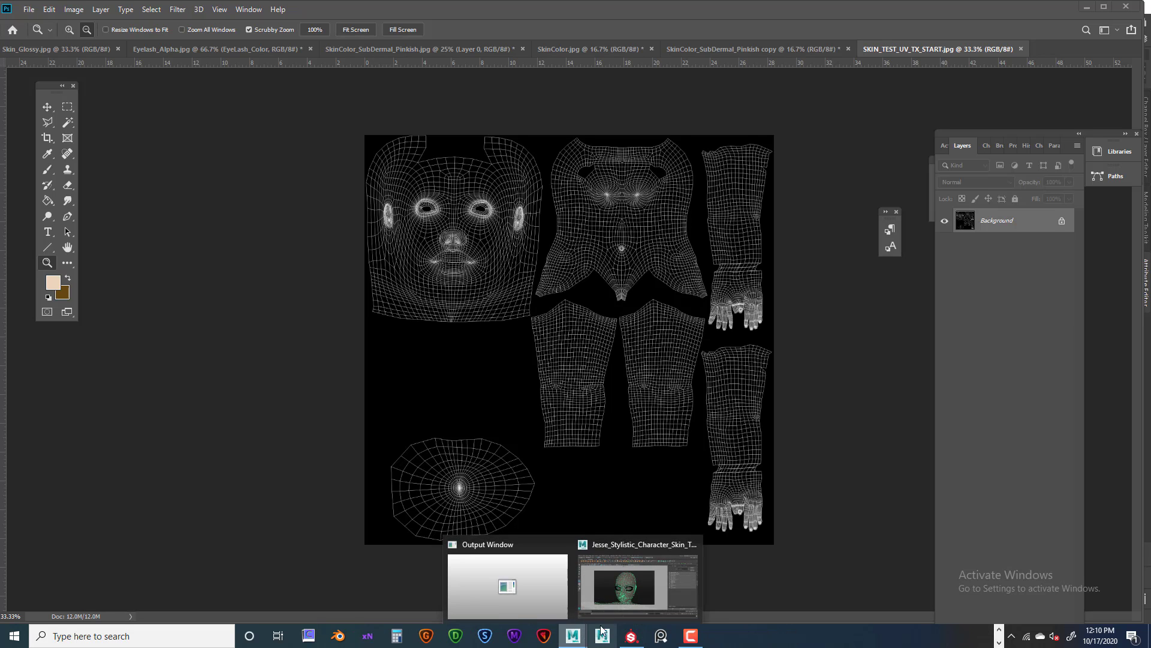
left_click(611, 591)
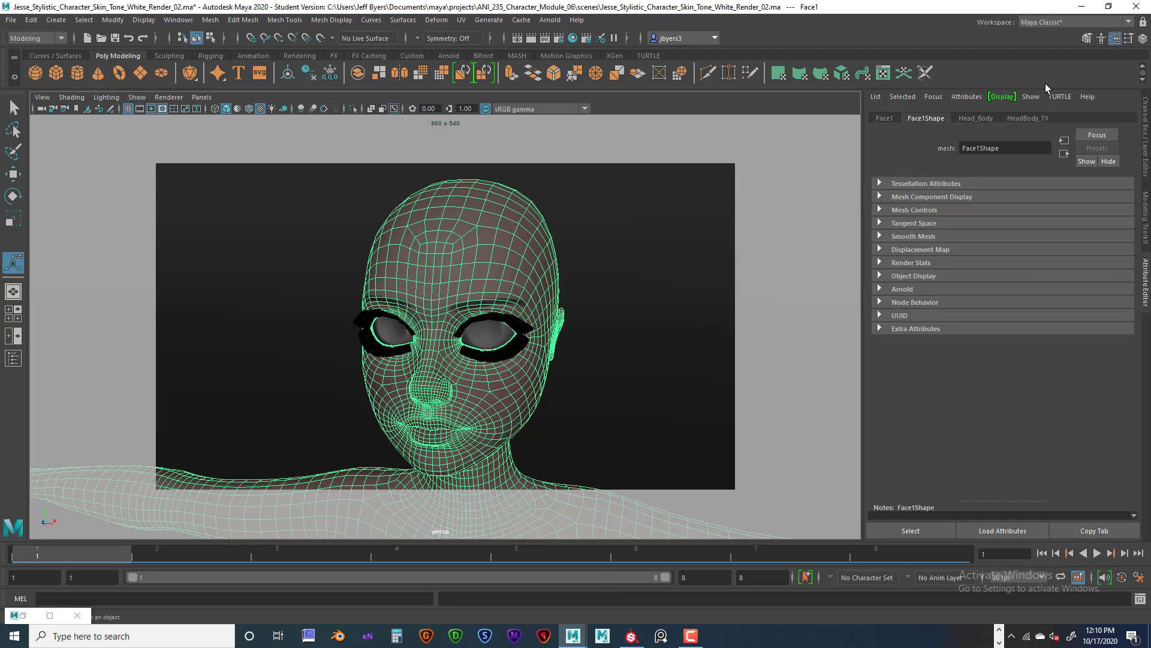
left_click(1030, 119)
scroll(1102, 304, "down", 5)
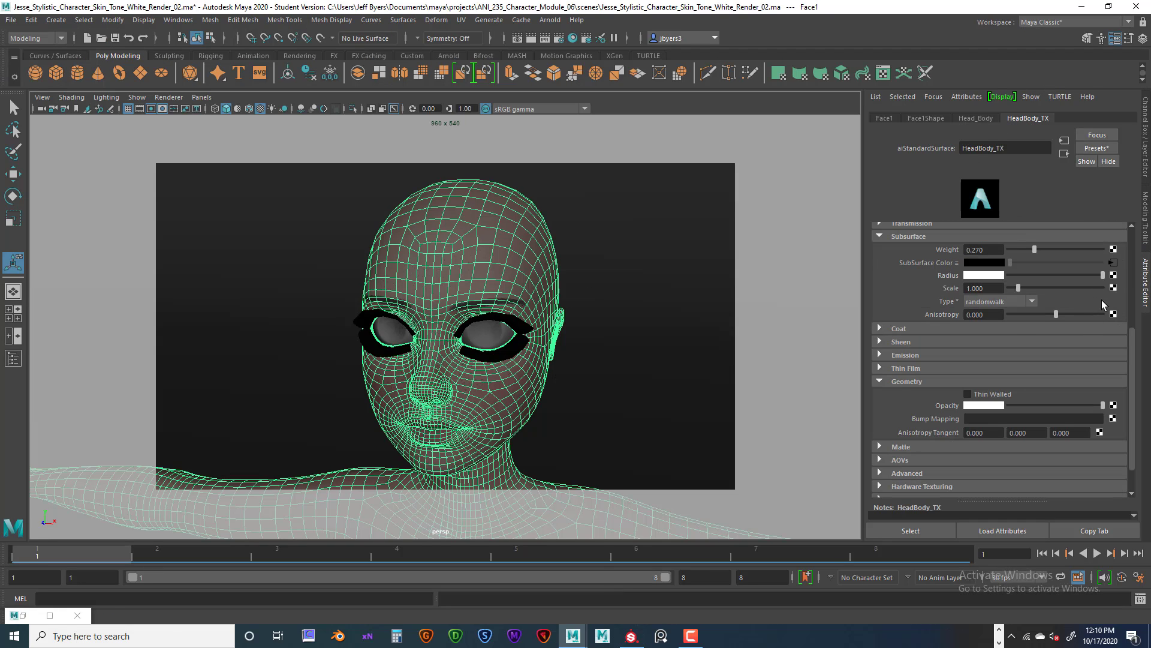
left_click(1114, 263)
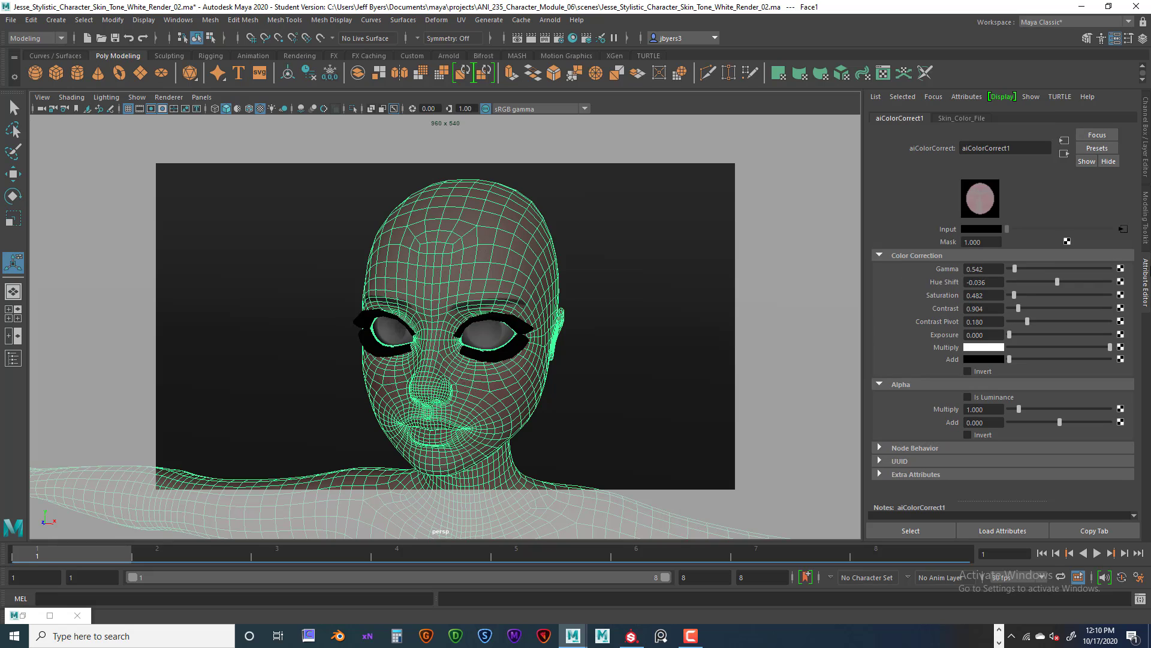
left_click(1122, 230)
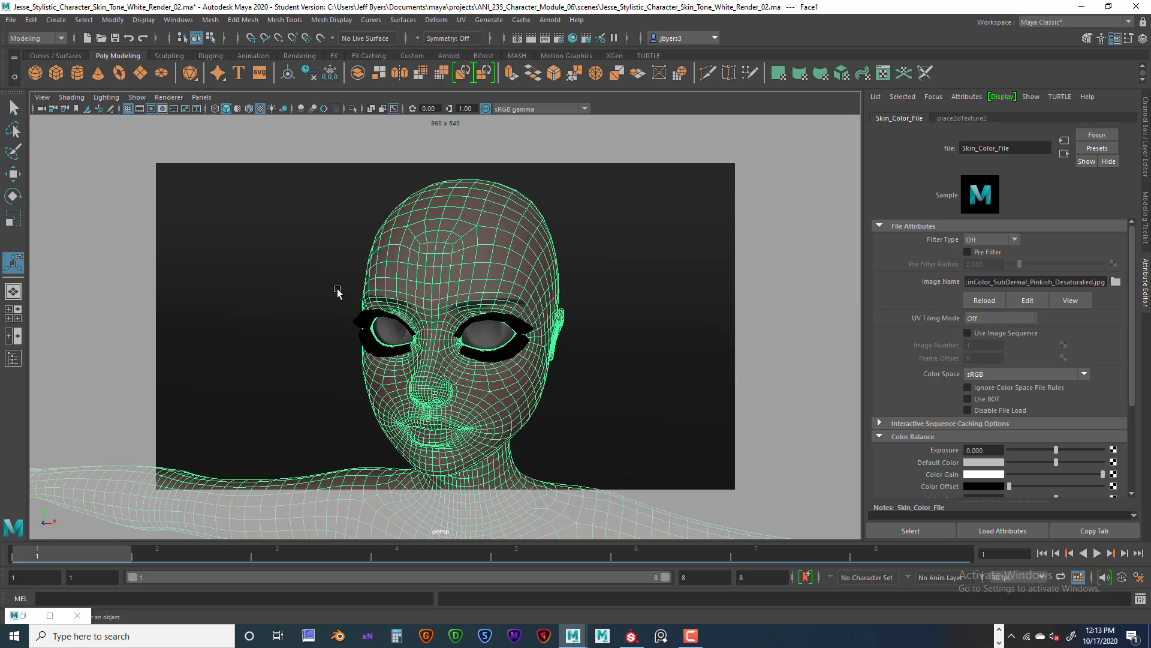
Review the OBJexport options and file dialog for exporting the selected face mesh, and close without exporting
left_click(11, 22)
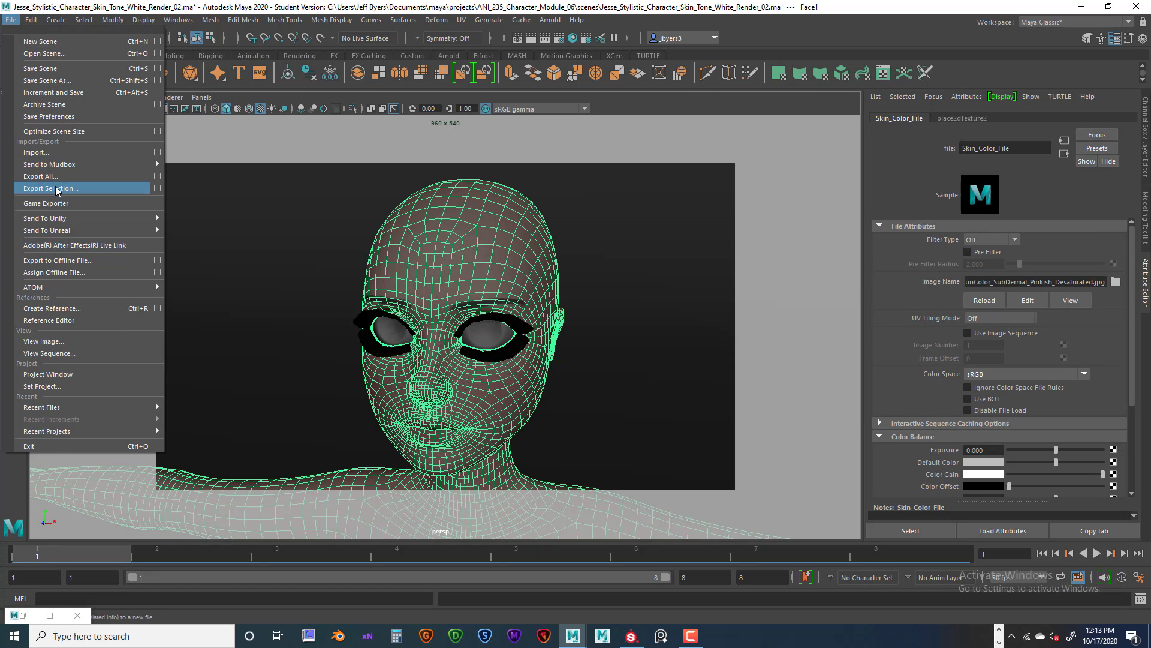
left_click(158, 187)
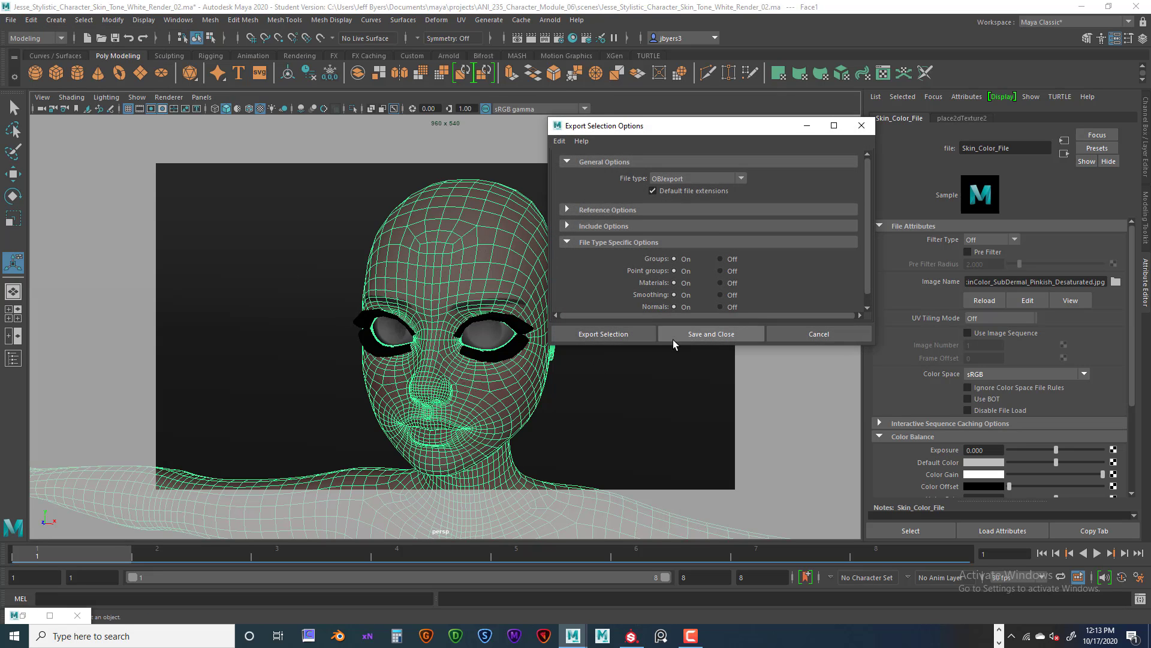
left_click(638, 334)
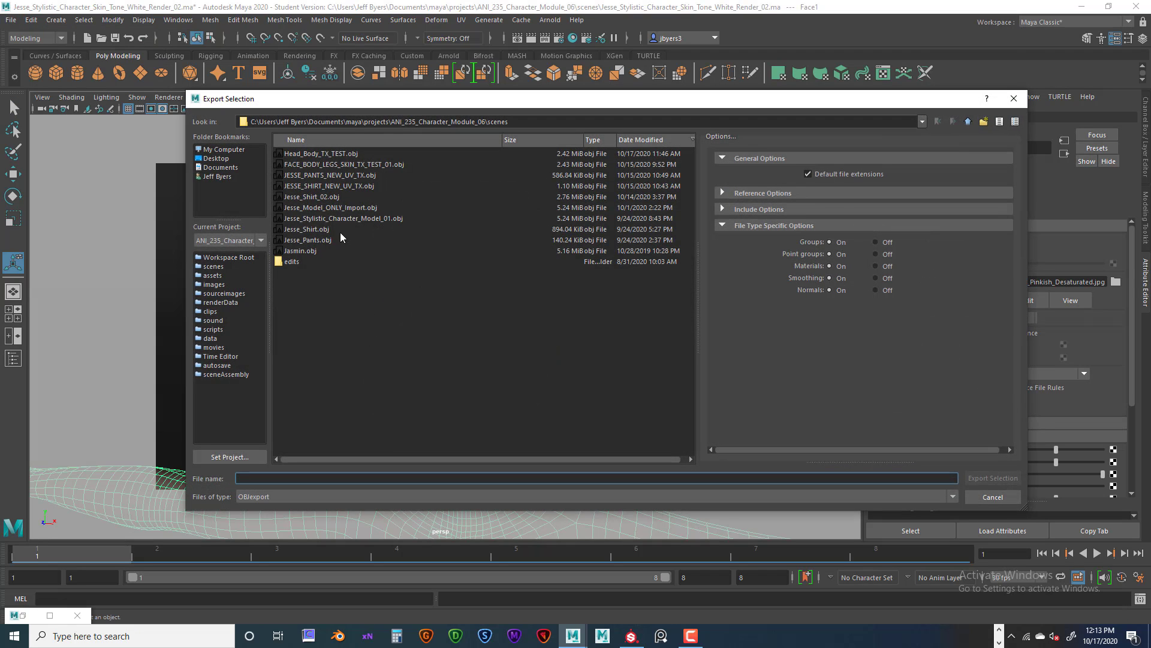
left_click(1014, 98)
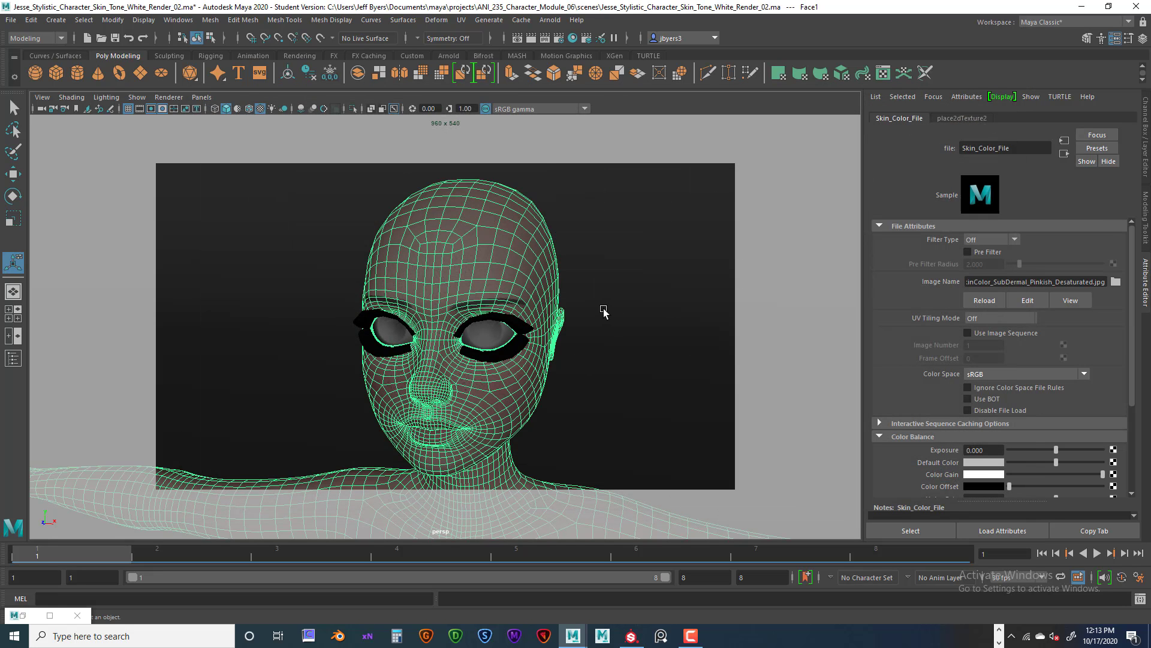